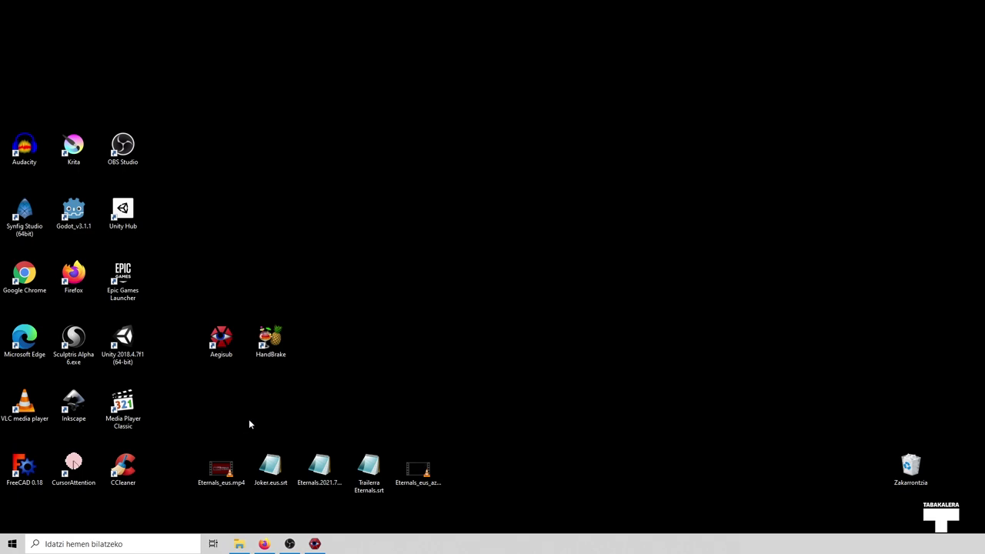
Switch to Firefox and view the Uptodown download page for AegiSub and the HandBrake download page
left_click(265, 544)
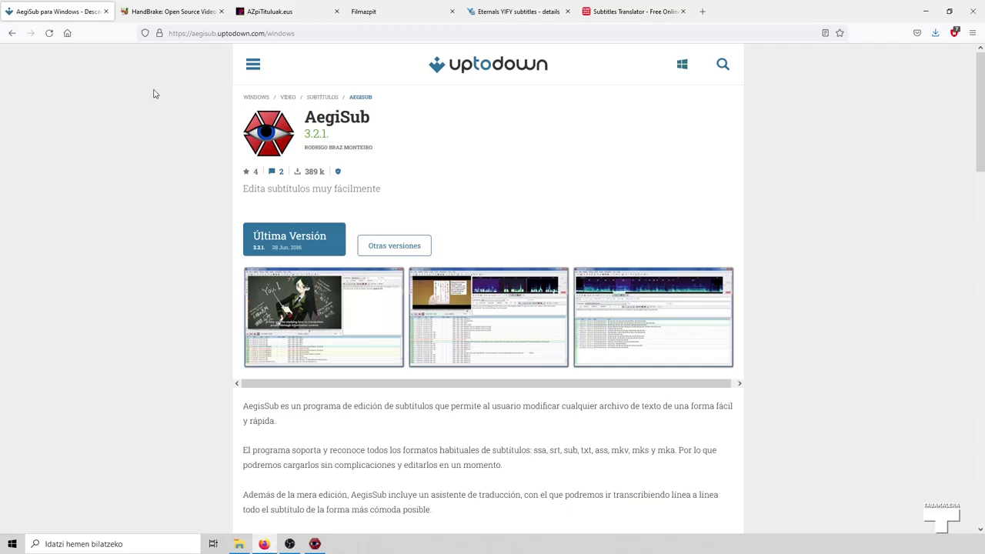
left_click(12, 33)
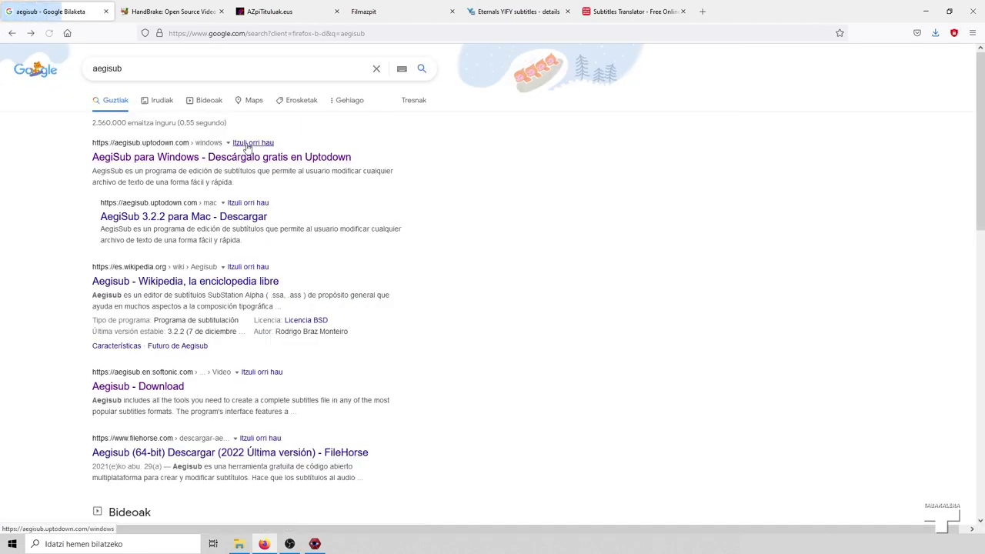
left_click(152, 157)
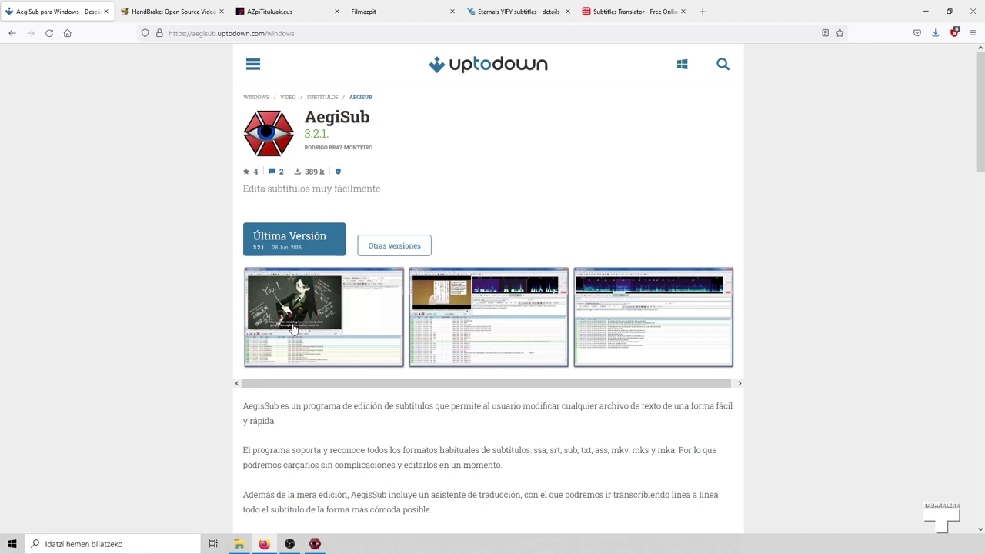
left_click(171, 13)
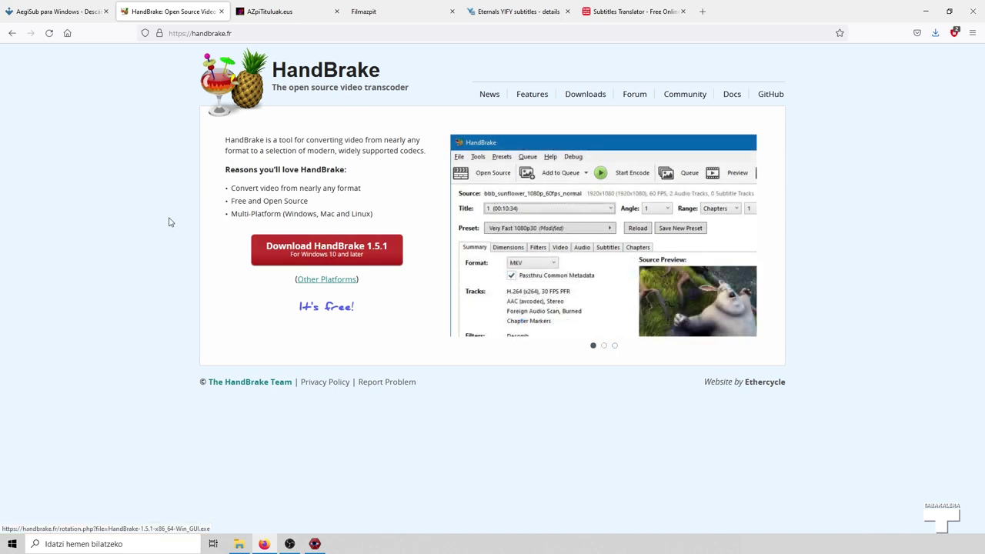
left_click(926, 11)
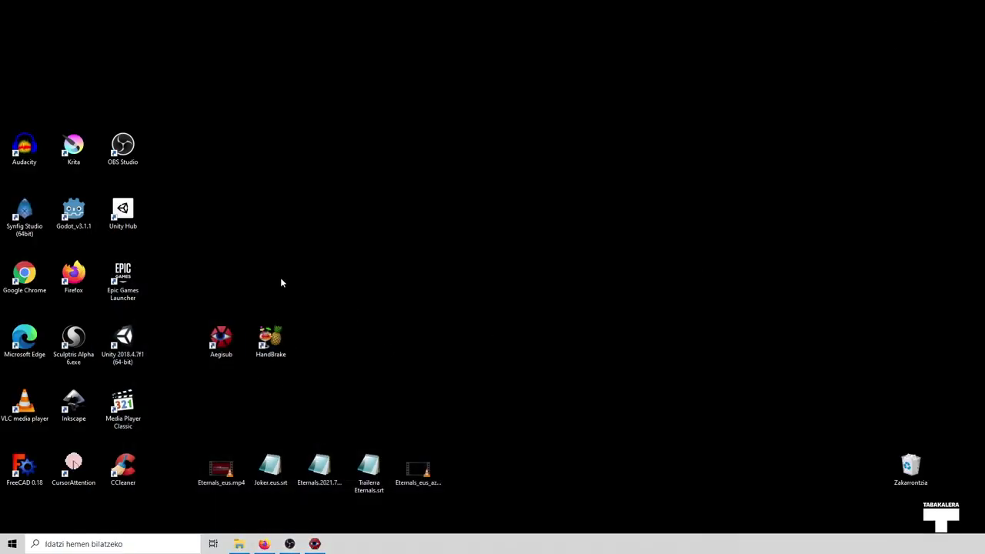
Open Aegisub from the desktop, look at its empty main window, and minimize it
double_click(221, 342)
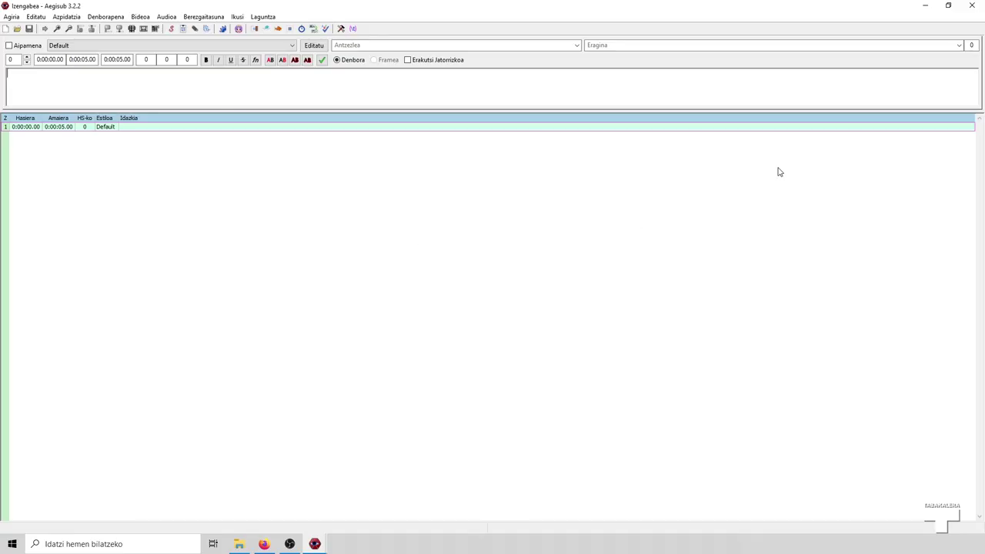
left_click(925, 6)
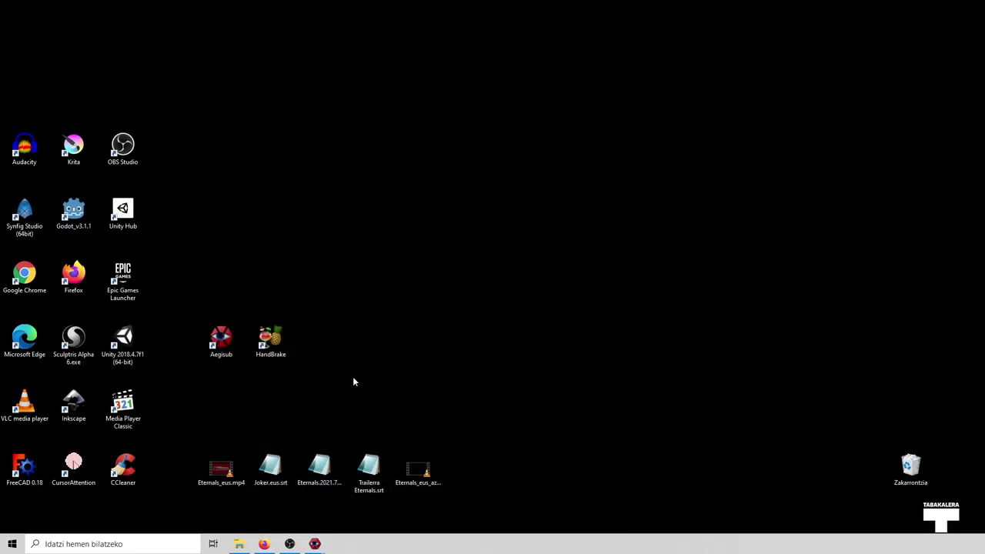
Open Joker.eus.srt in Notepad and examine the number, timing and text of the first subtitle
left_click(274, 473)
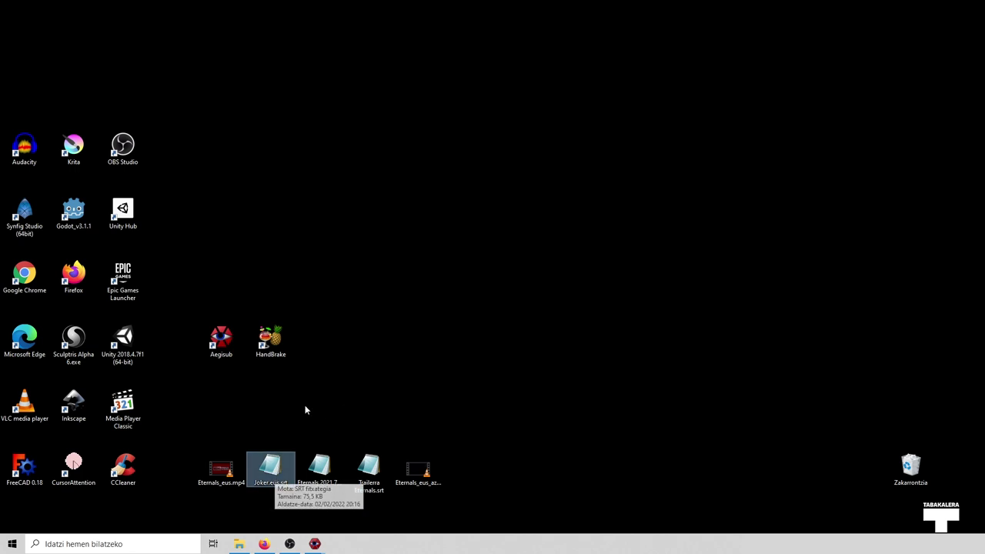
double_click(271, 475)
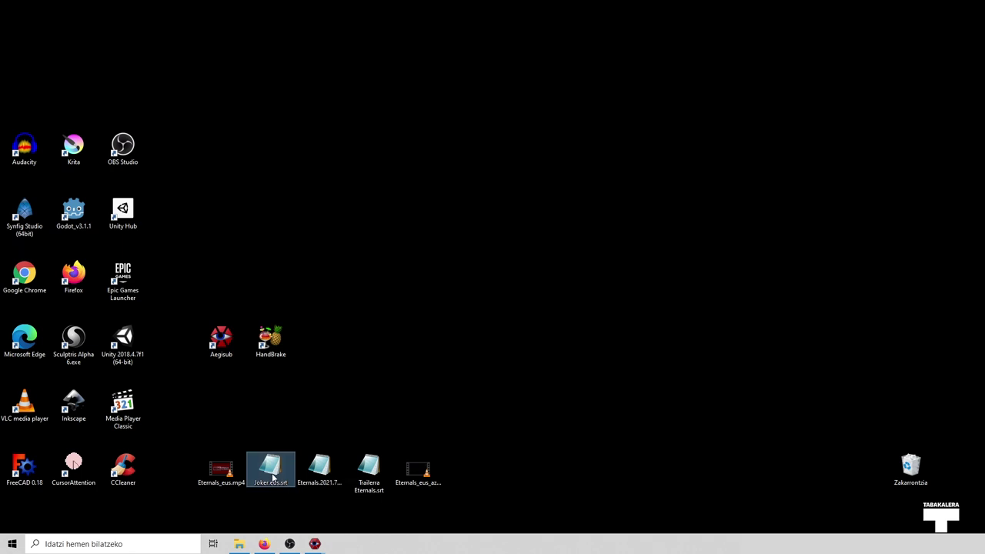
left_click_drag(585, 113, 612, 102)
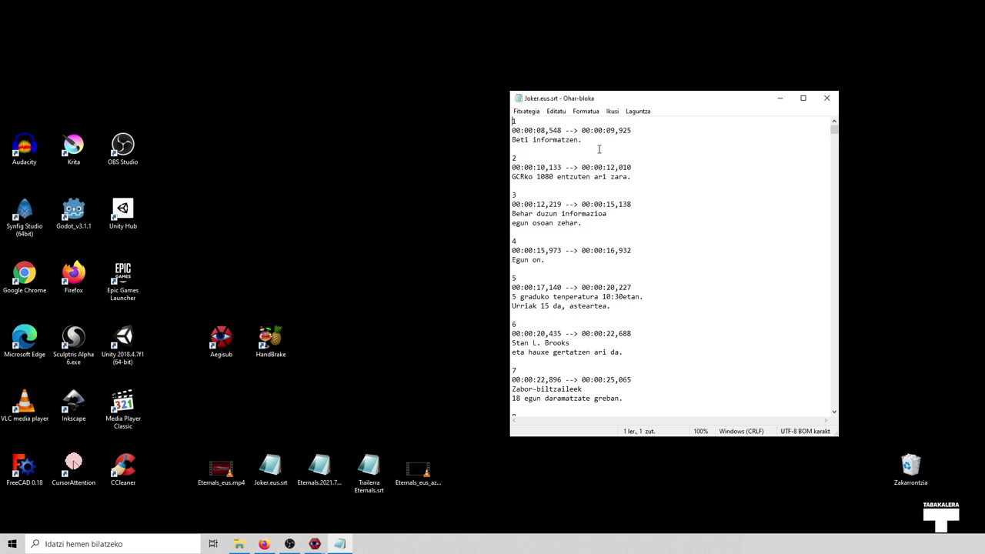
left_click_drag(583, 142, 513, 142)
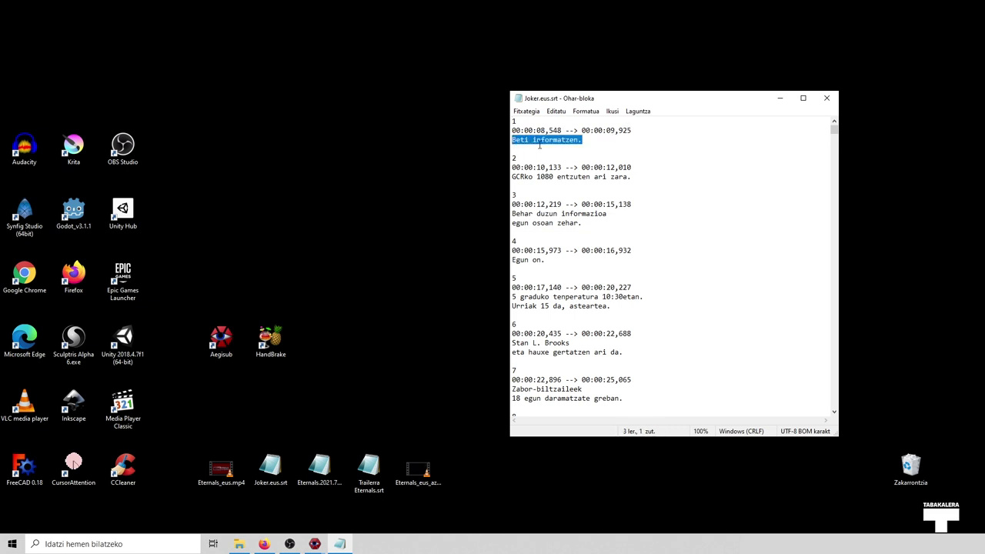
left_click(590, 140)
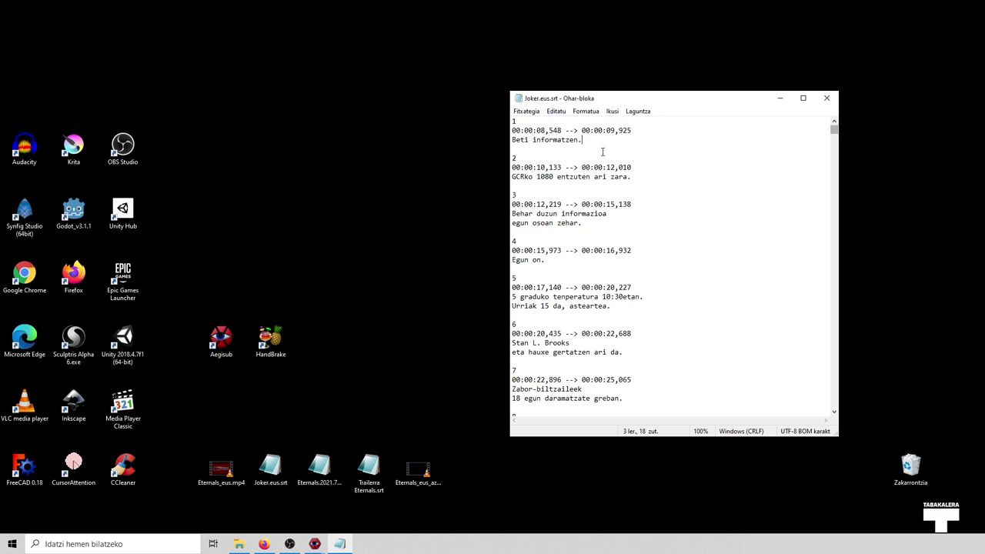
Look over the last subtitle entries of Joker.eus.srt, return to the beginning, and close the file
left_click_drag(834, 132, 834, 405)
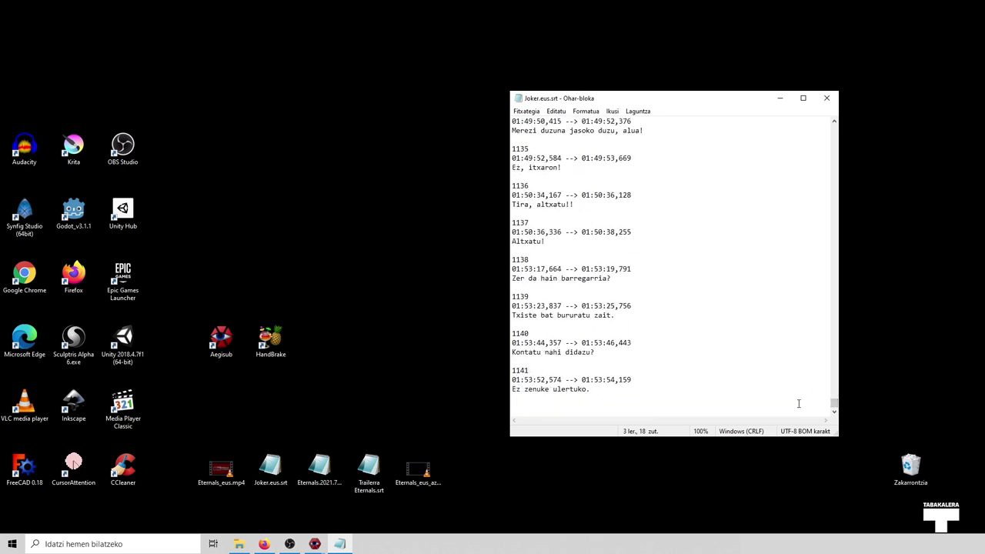
left_click_drag(834, 404, 828, 124)
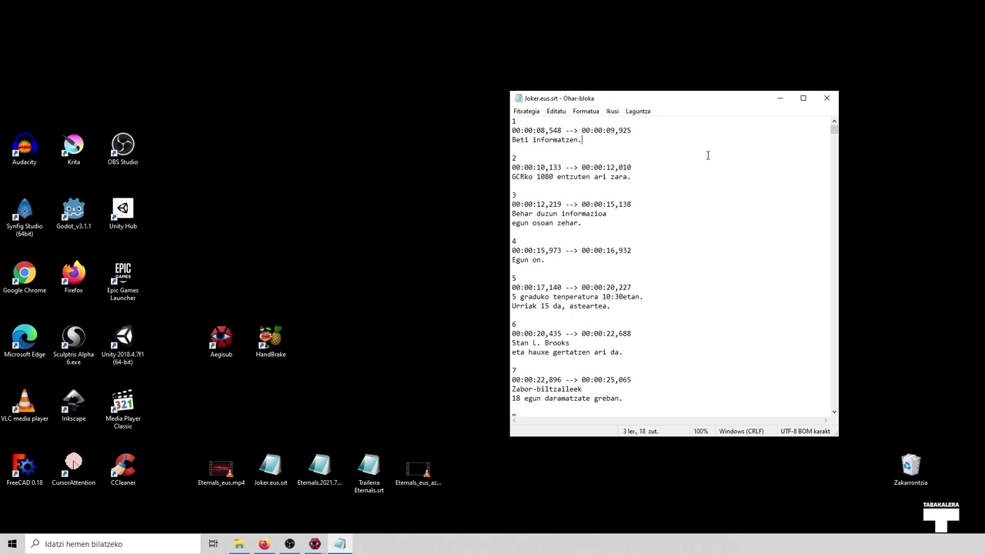
left_click_drag(835, 130, 835, 128)
left_click(826, 97)
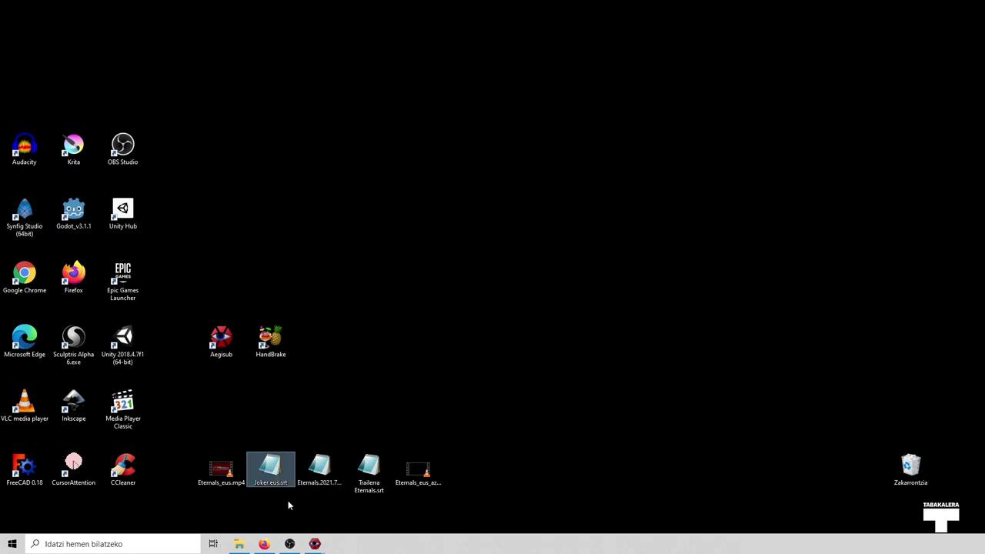
Switch to Firefox and browse the Basque subtitle catalogues on AZpiTituluak.eus and Filmazpit
left_click(264, 544)
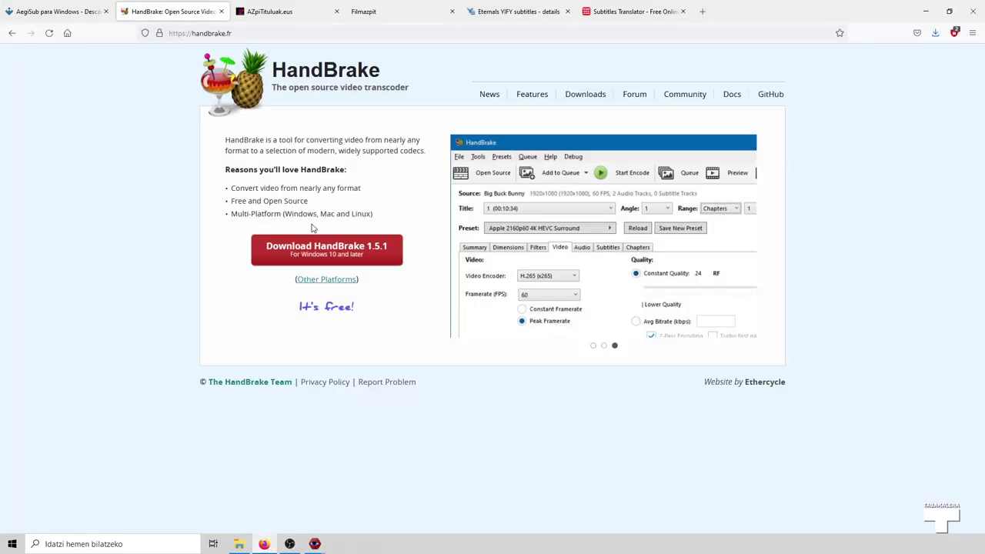
left_click(278, 11)
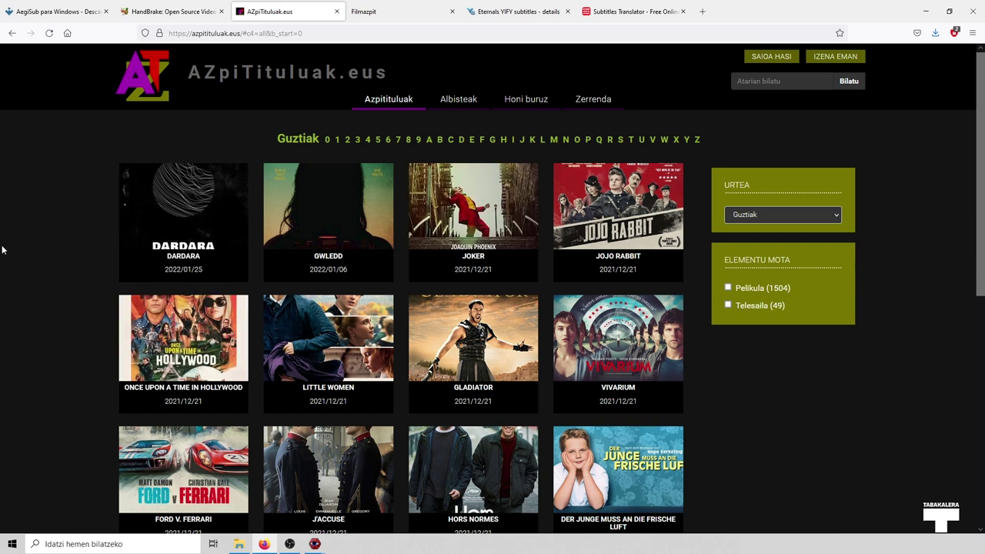
scroll(60, 223, "down", 3)
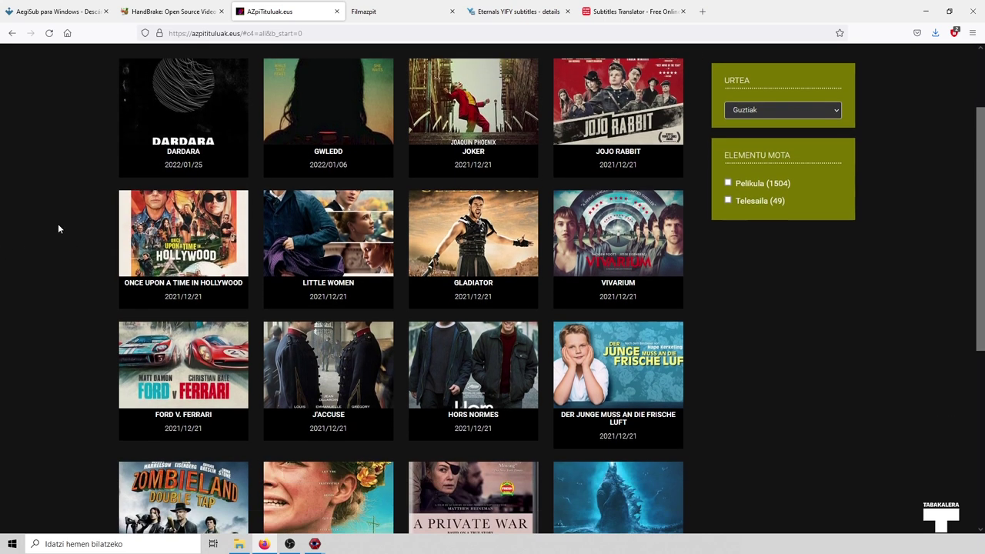
scroll(57, 227, "up", 3)
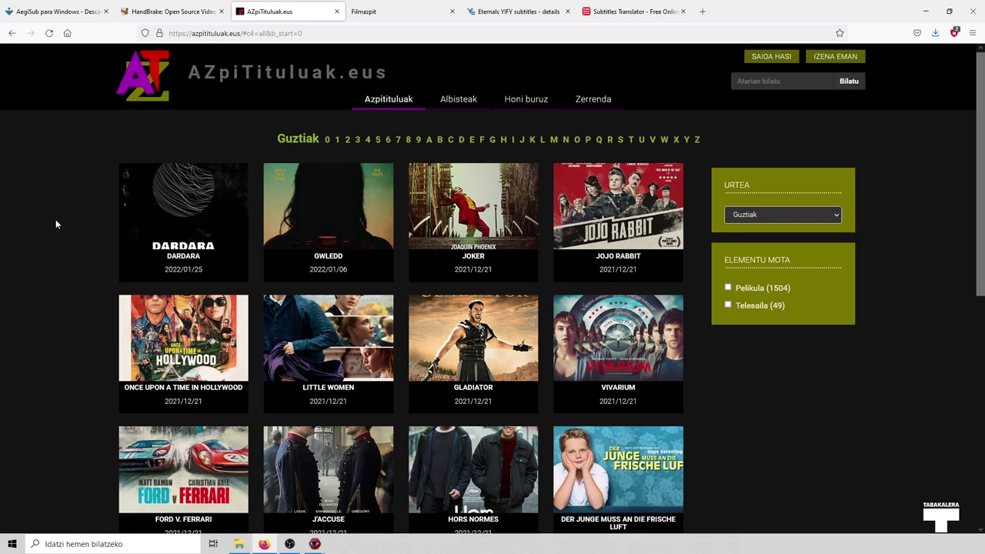
left_click(378, 12)
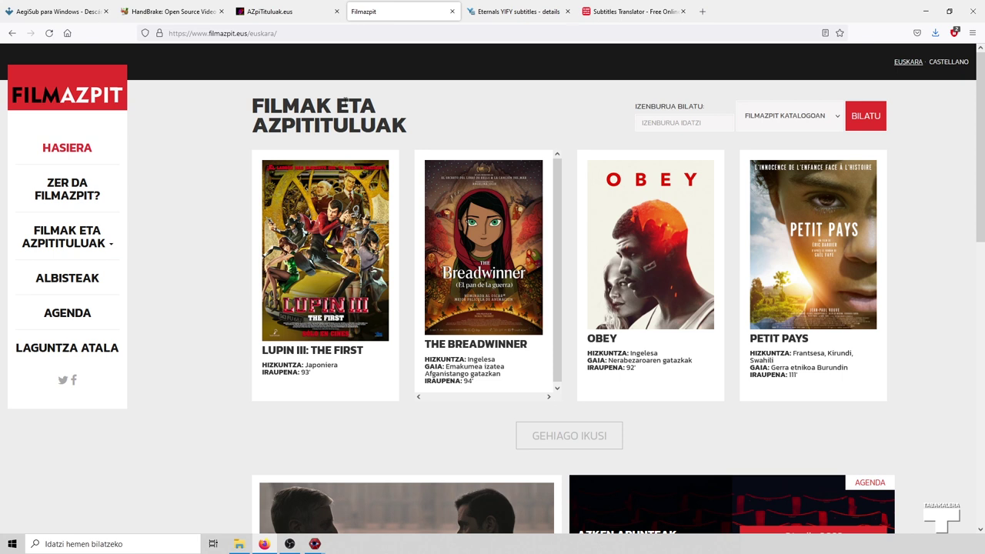
Open the Joker page on AZpiTituluak.eus and save its subtitle archive Joker.Eu.ondo.zip
left_click(289, 13)
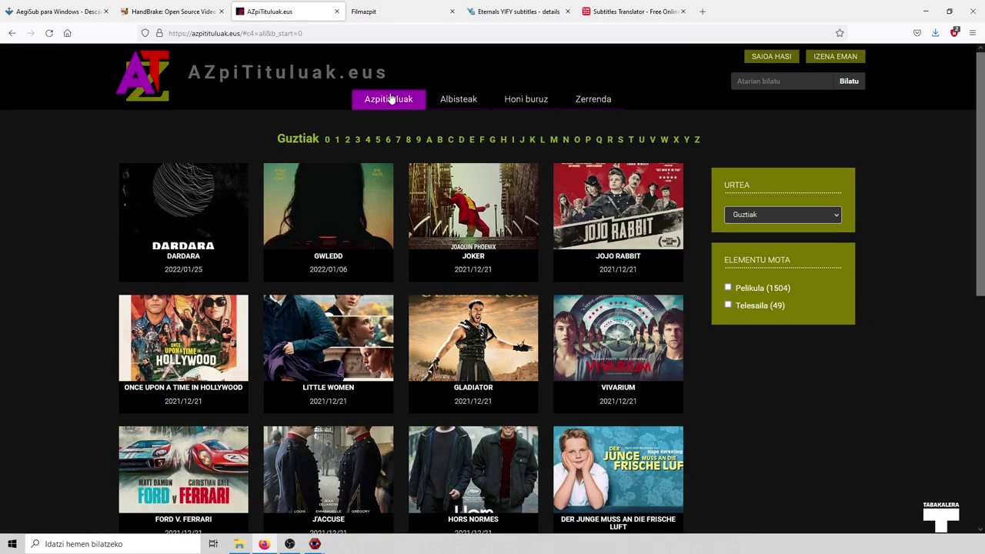
left_click(469, 223)
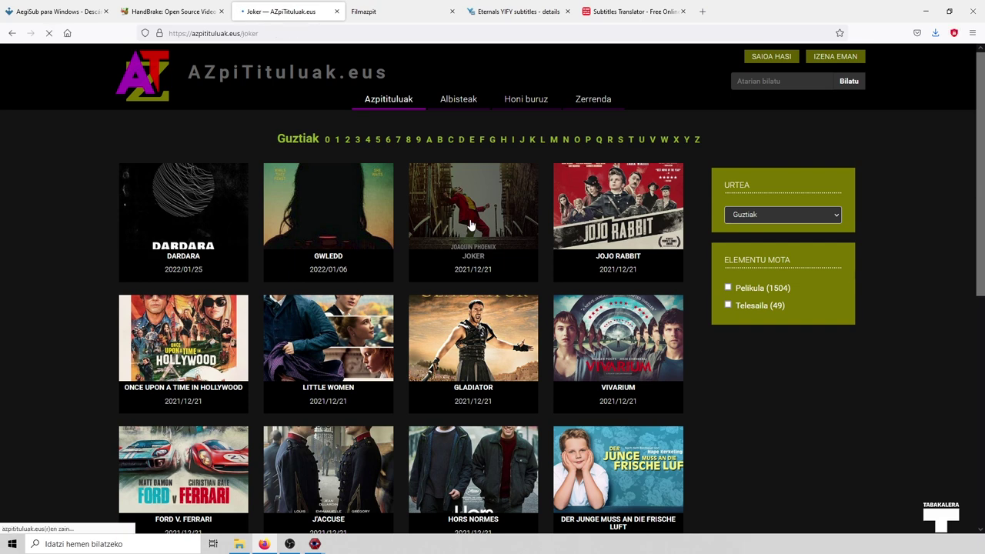
scroll(141, 355, "down", 3)
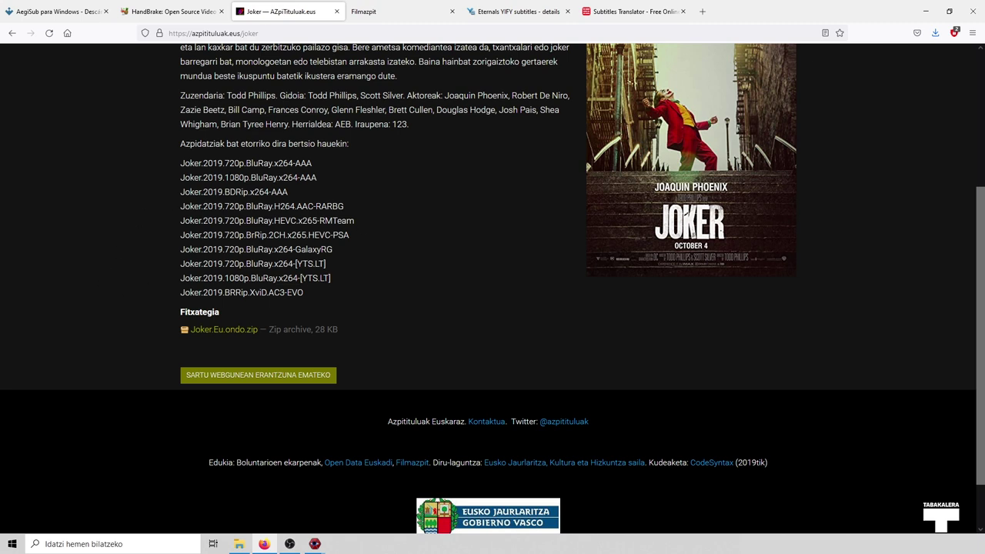
left_click(214, 326)
left_click(429, 291)
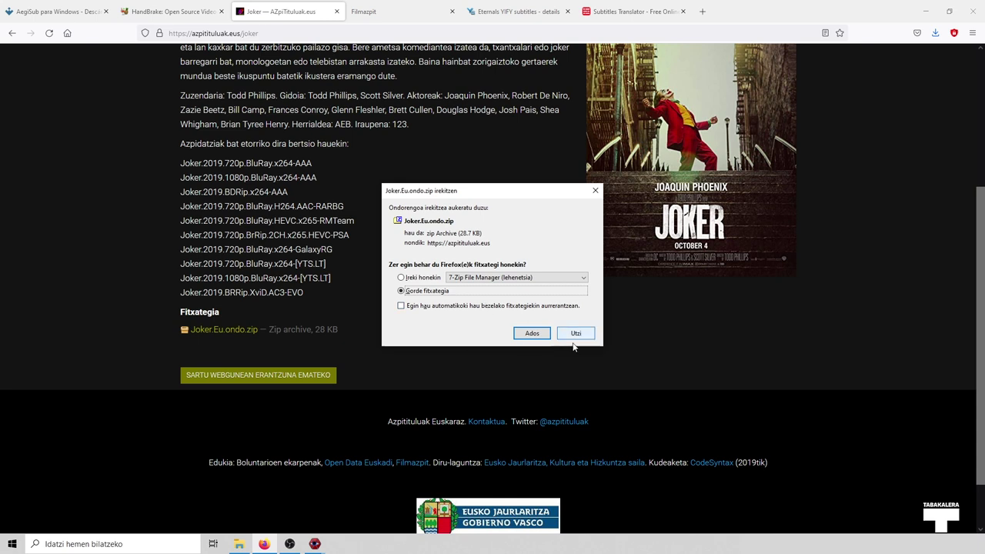
left_click(529, 331)
Open The Breadwinner's subtitle file breadwinner-eu-srt.ass from Filmazpit in Aegisub, look over its lines, and close it
left_click(384, 11)
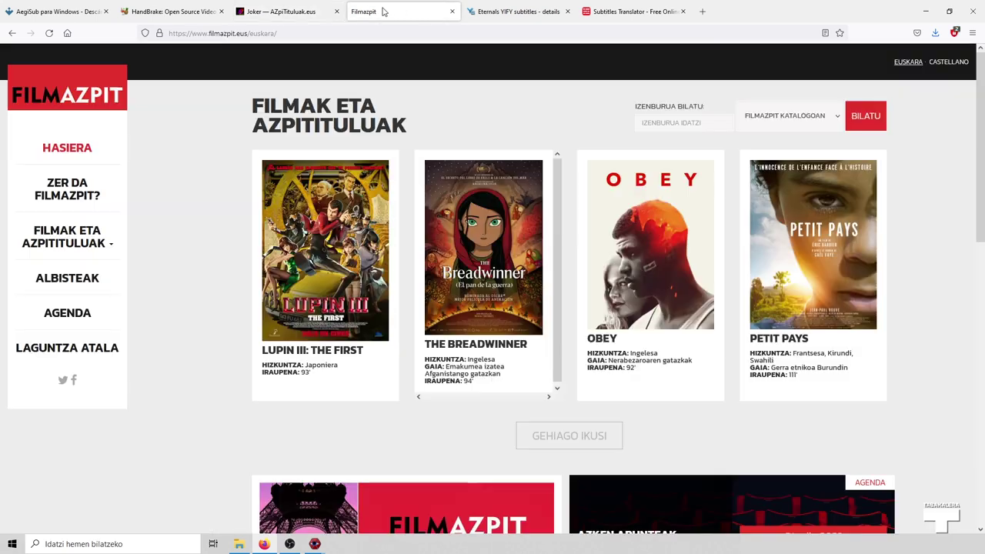
mouse_move(488, 273)
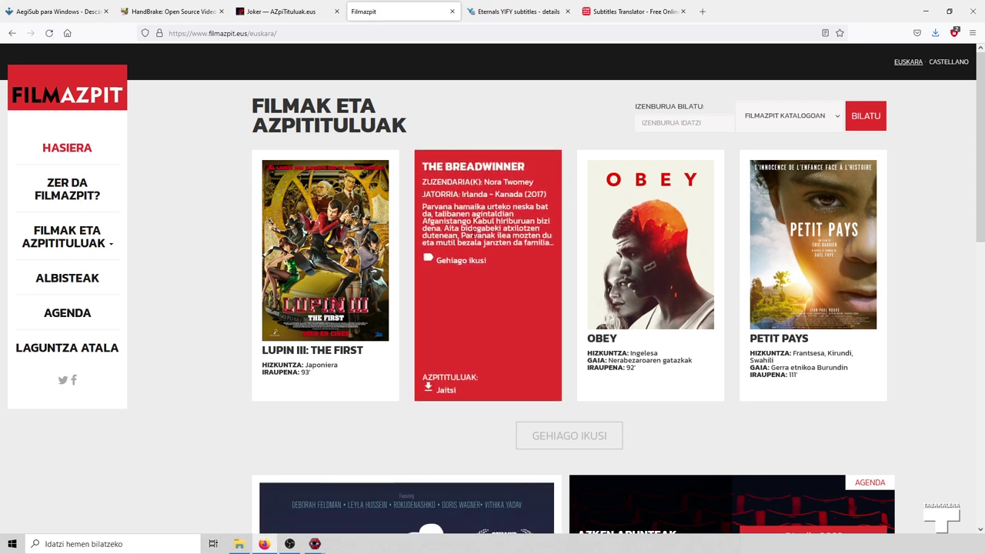
left_click(446, 391)
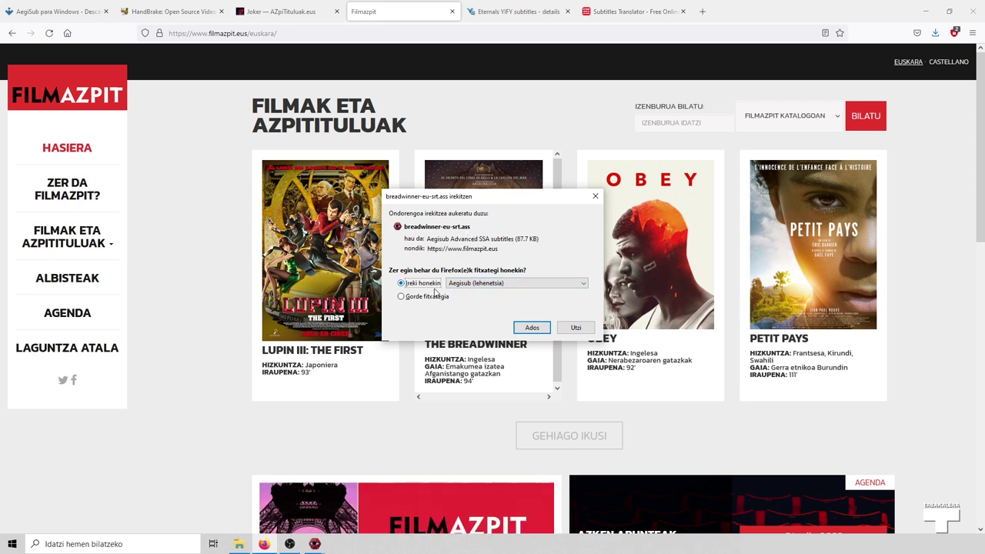
left_click(532, 327)
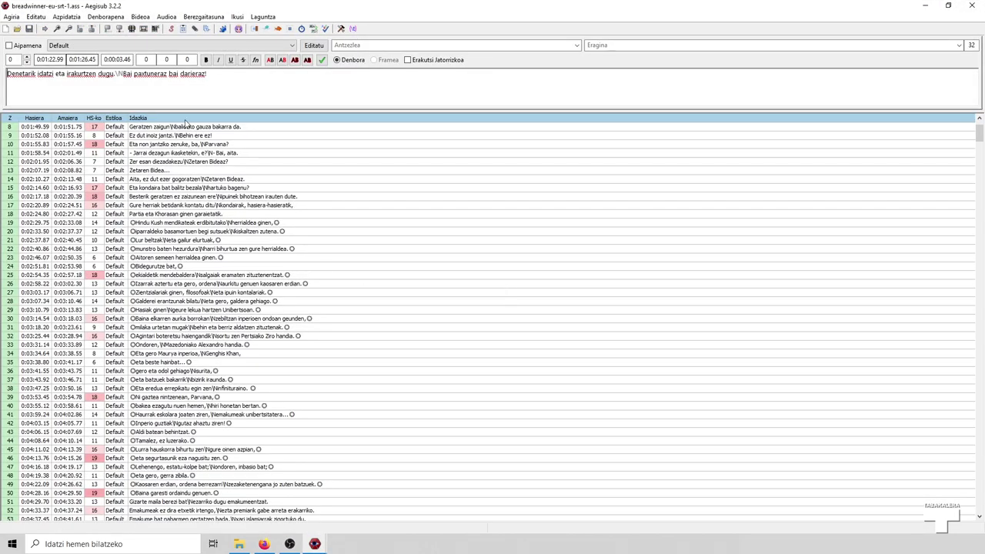
left_click(971, 5)
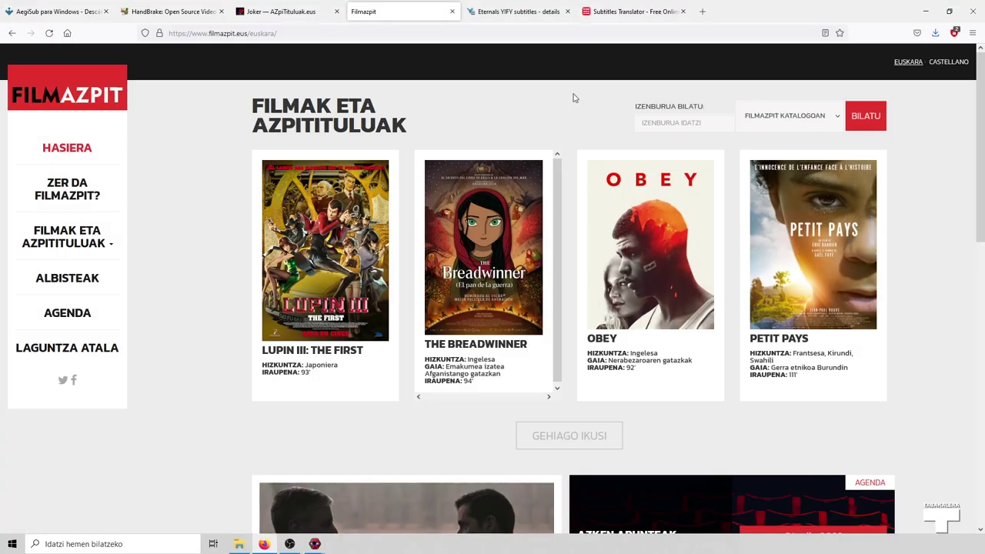
Leave the subtitle websites and start Aegisub from the desktop with a new, empty subtitle file
left_click(281, 11)
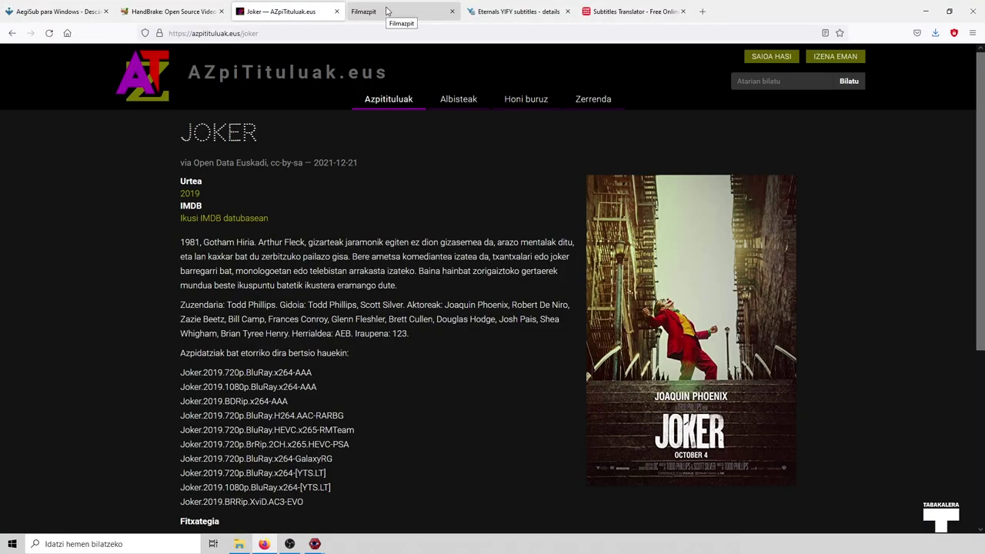
left_click(926, 12)
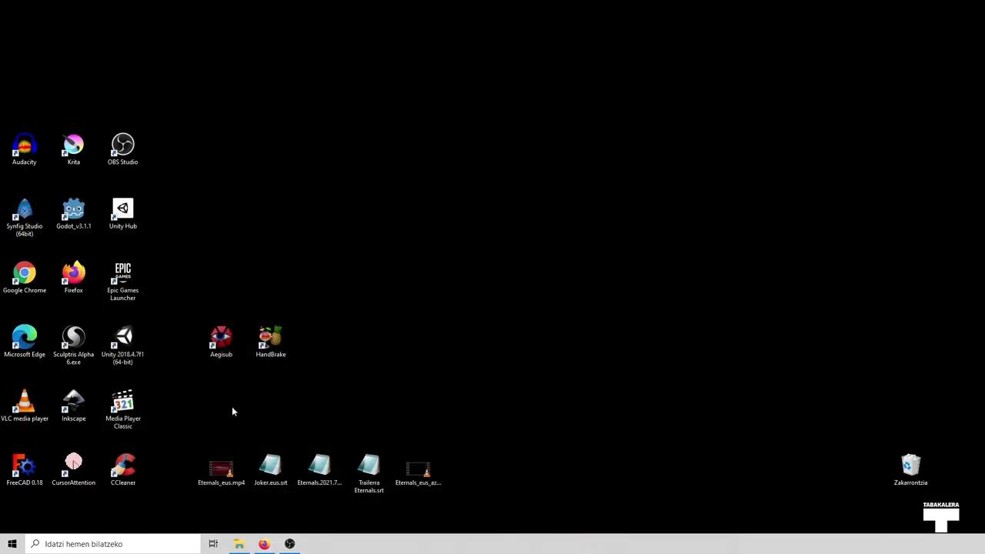
left_click(222, 343)
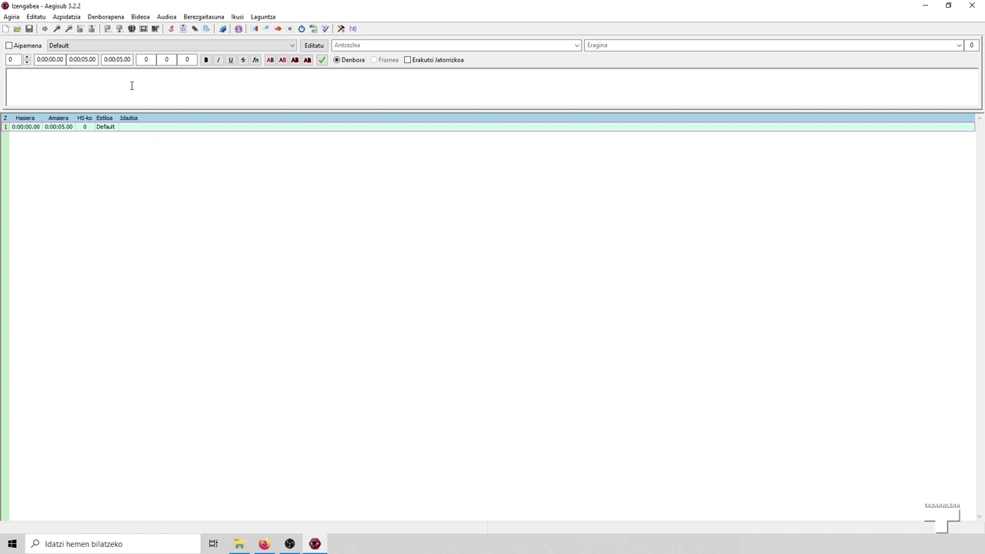
Load the video Eternals_eus.mp4 from the desktop folder into the subtitle project
left_click(140, 17)
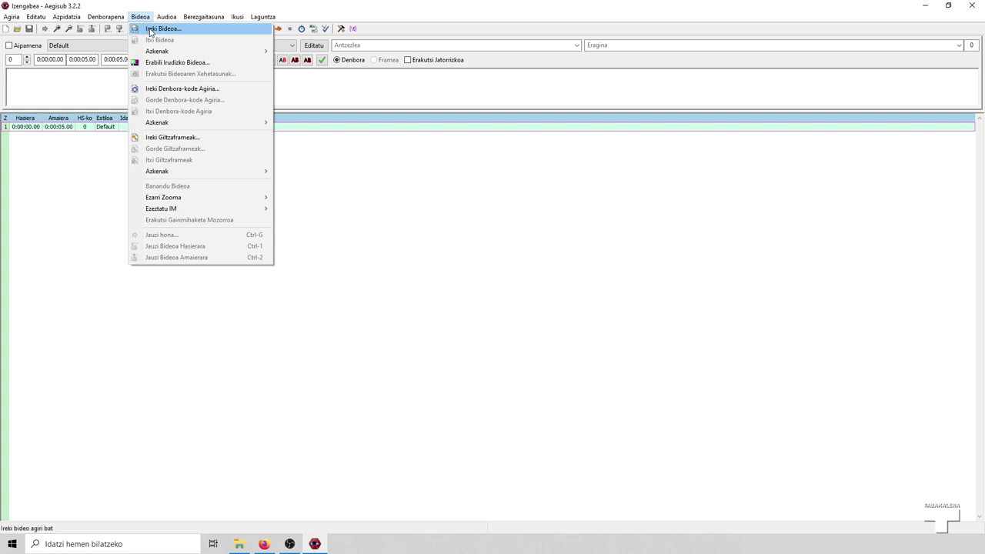
left_click(150, 30)
left_click(460, 289)
left_click(140, 17)
left_click(150, 31)
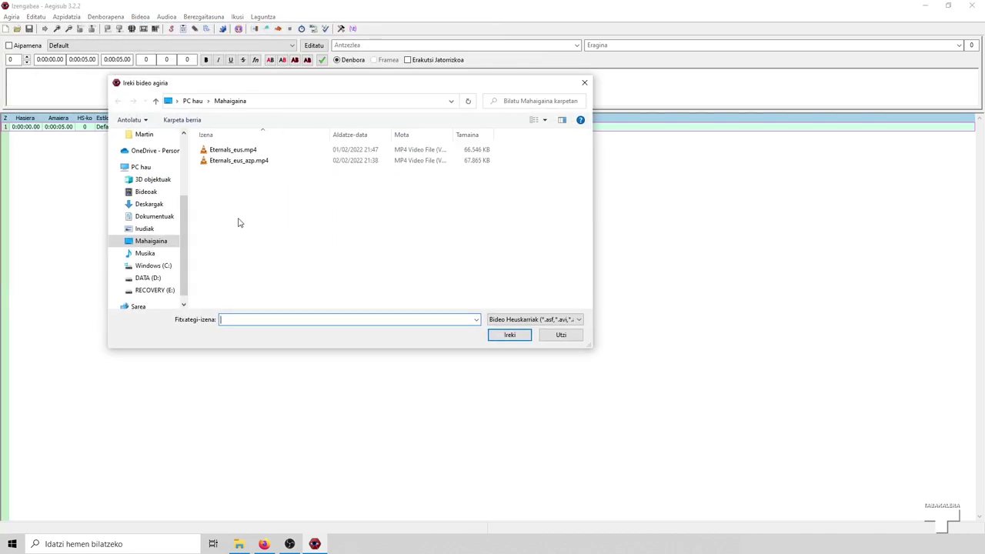
left_click(227, 150)
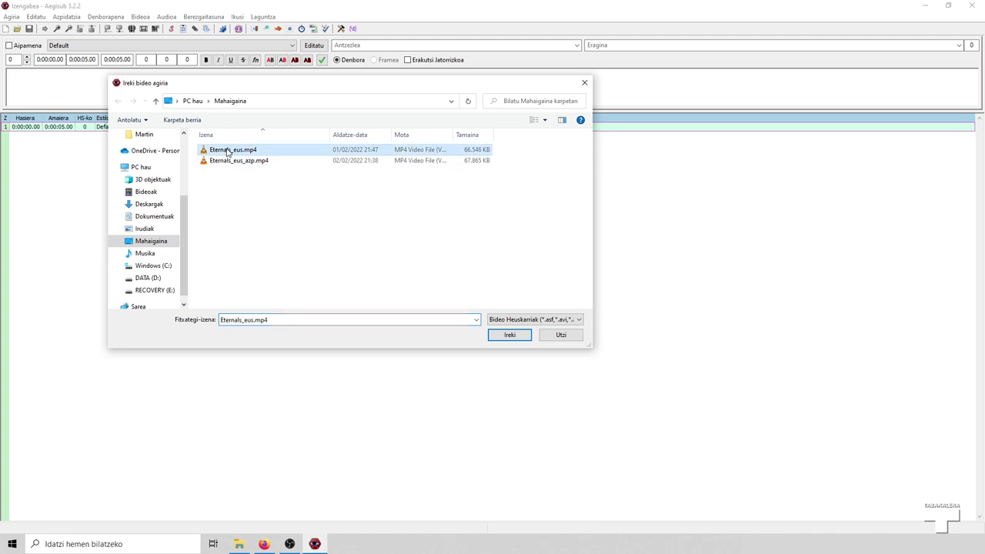
left_click(519, 334)
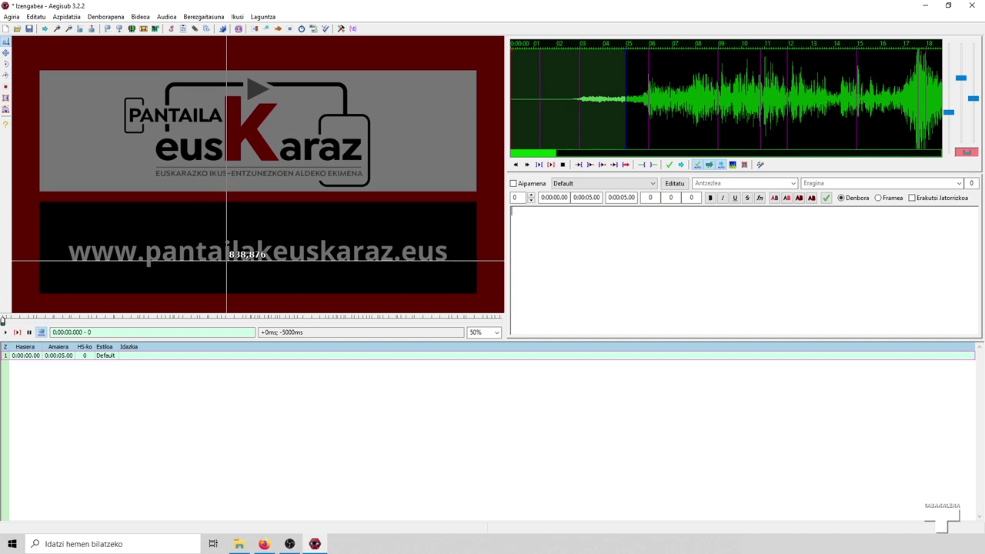
Play the trailer, seek to about 0:00:18, and set the video display zoom to 37.5%
left_click(5, 331)
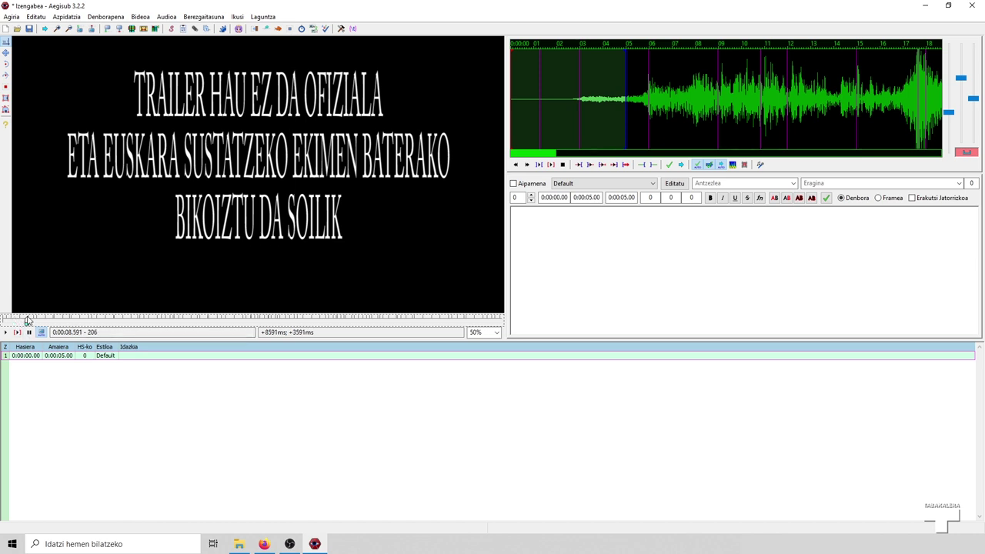
left_click_drag(13, 319, 54, 322)
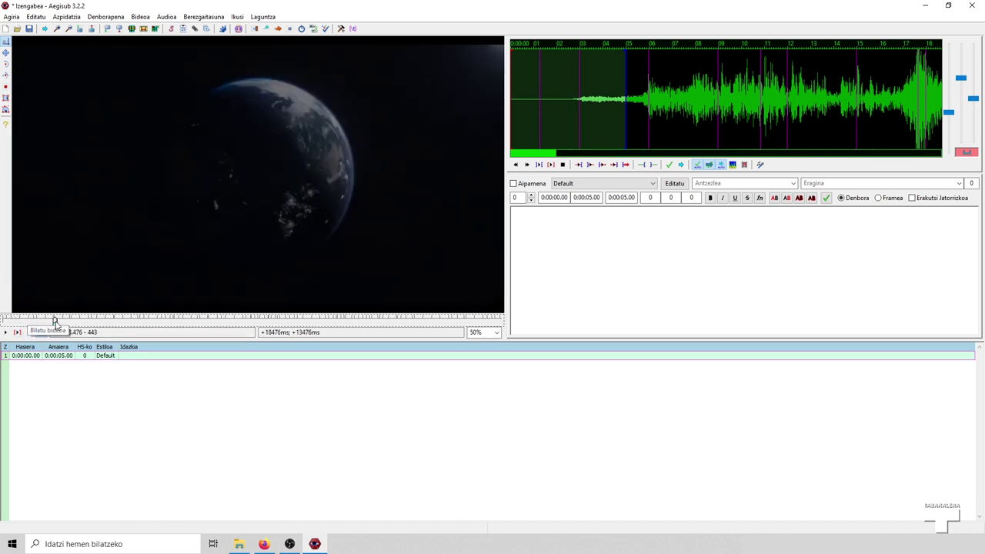
left_click(496, 333)
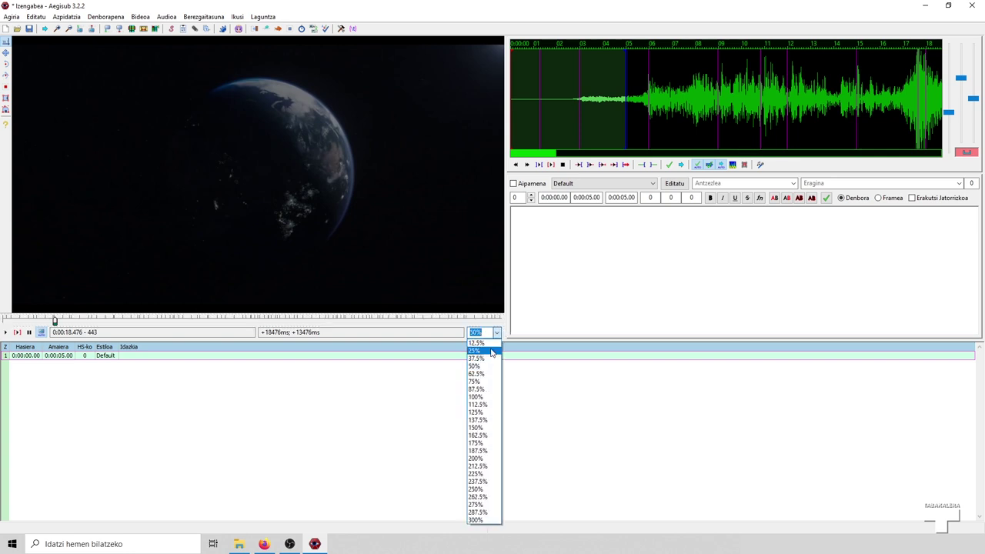
left_click(484, 358)
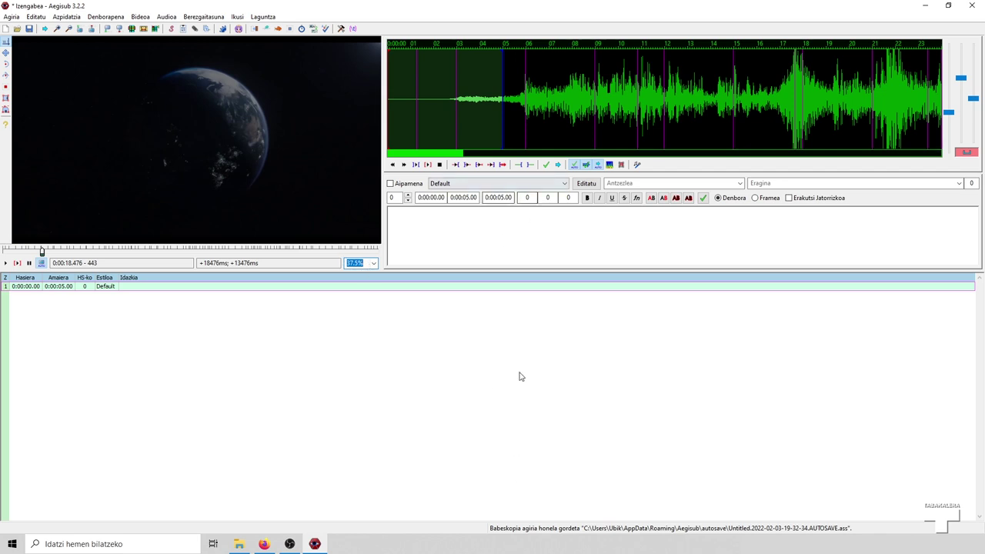
Try other video display sizes such as 25%, and return the zoom to 37.5%
left_click(373, 263)
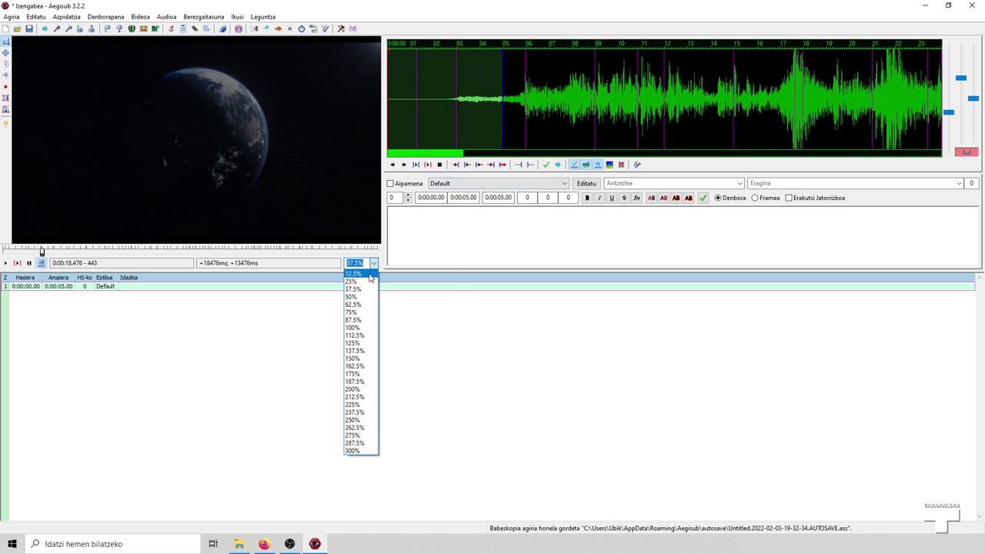
left_click(351, 280)
left_click(250, 241)
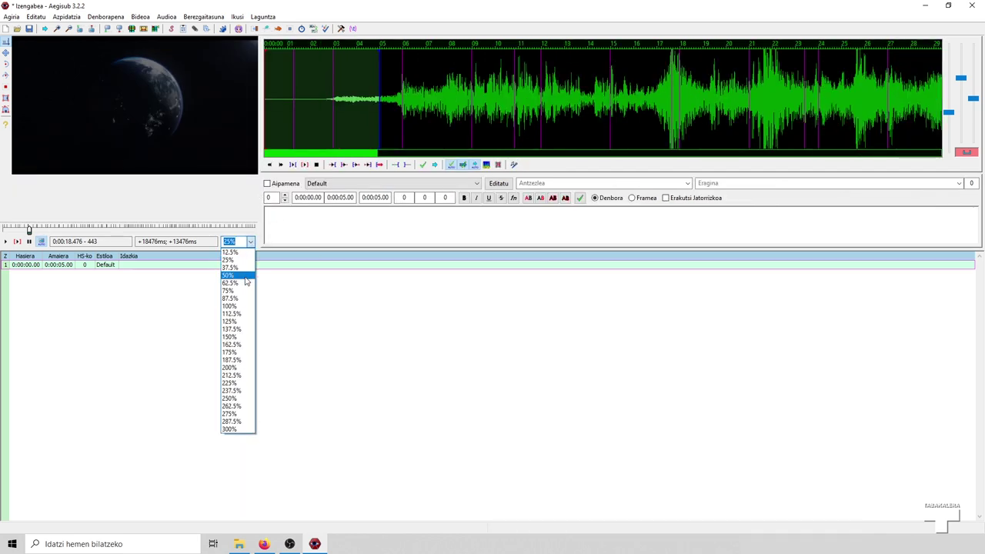
left_click(241, 352)
left_click(619, 401)
left_click(607, 230)
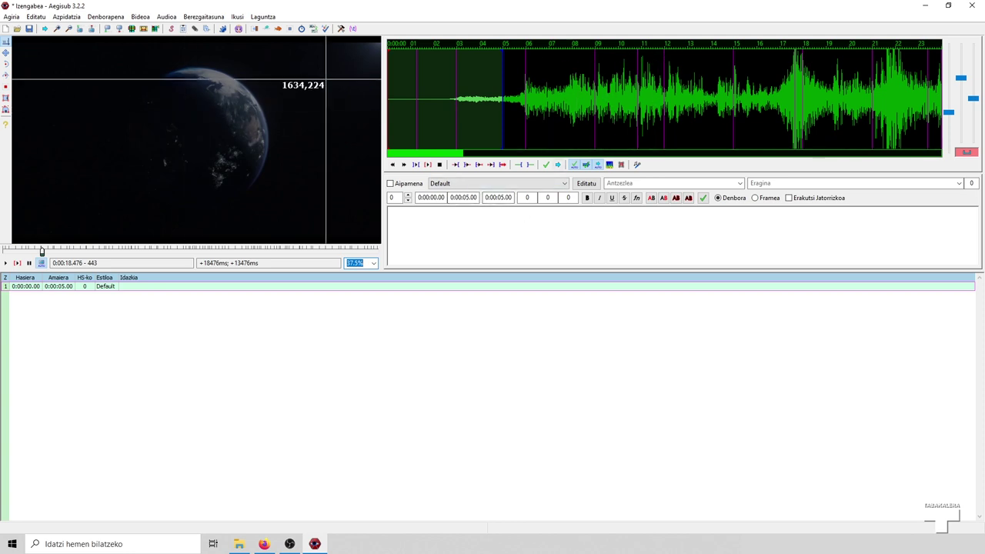
Close the loaded audio, play a few seconds of the video, and reopen the audio from the video
left_click(165, 17)
left_click(443, 234)
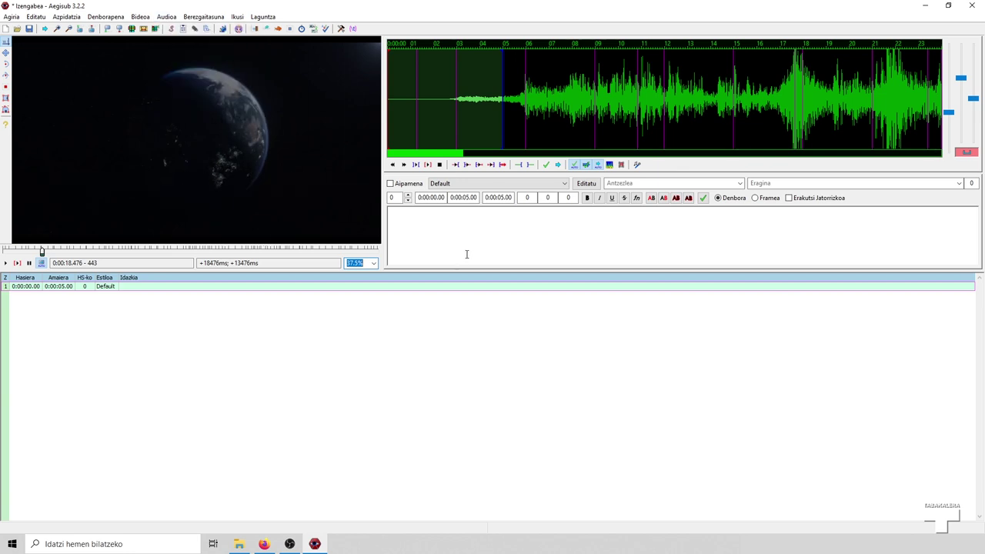
left_click(168, 16)
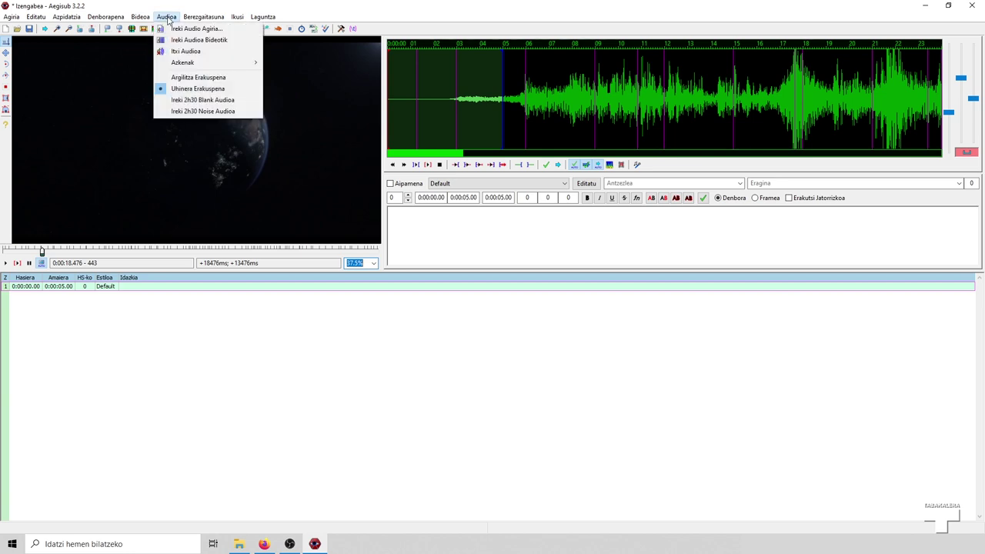
left_click(185, 51)
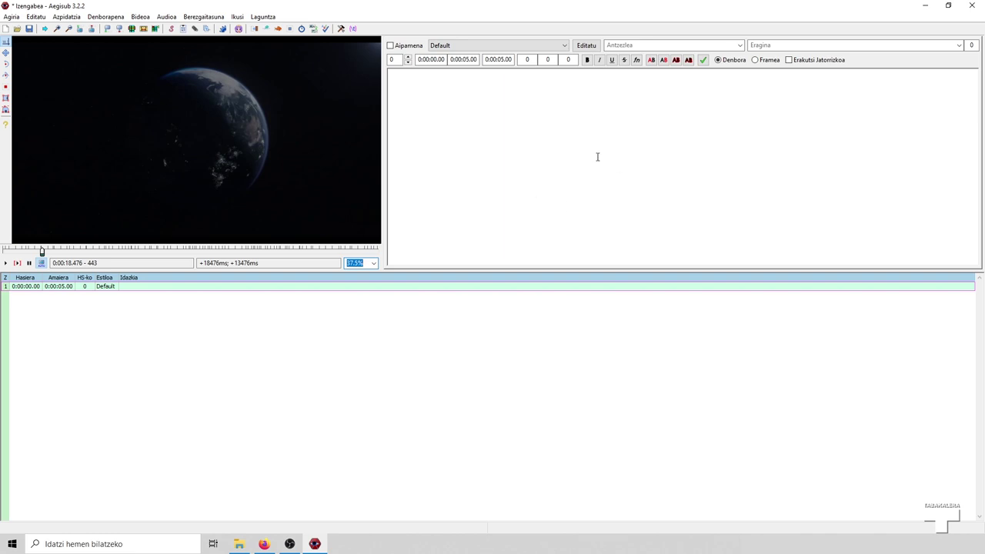
left_click(5, 263)
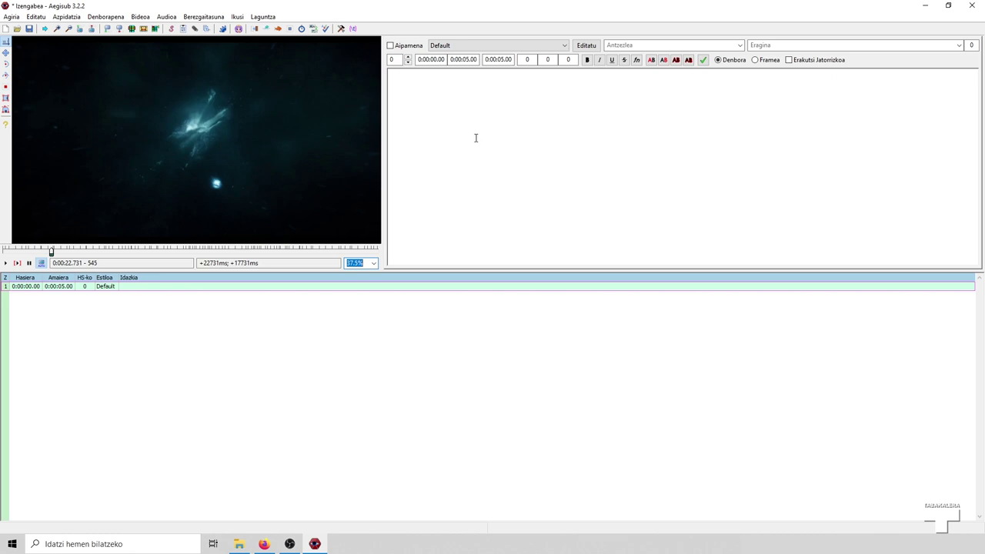
left_click(167, 19)
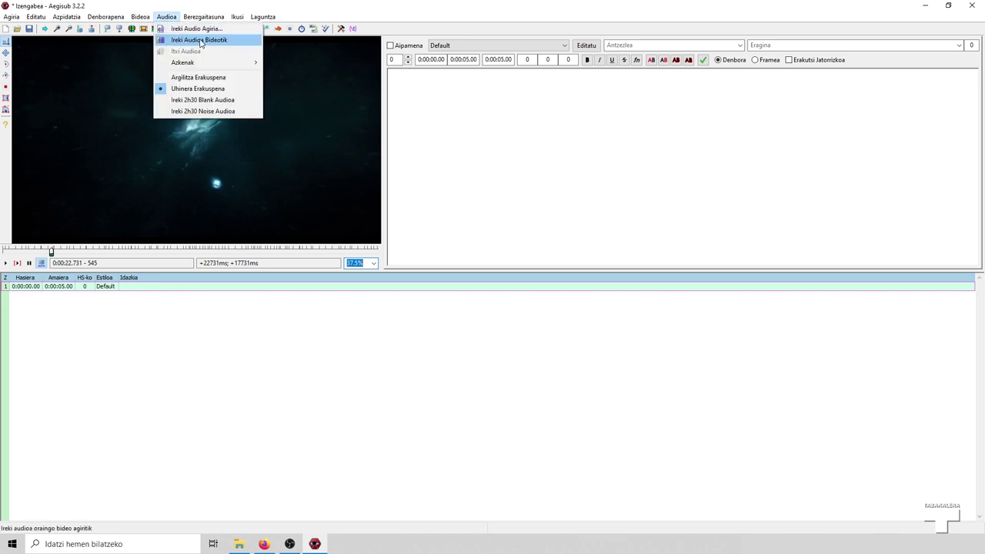
left_click(197, 40)
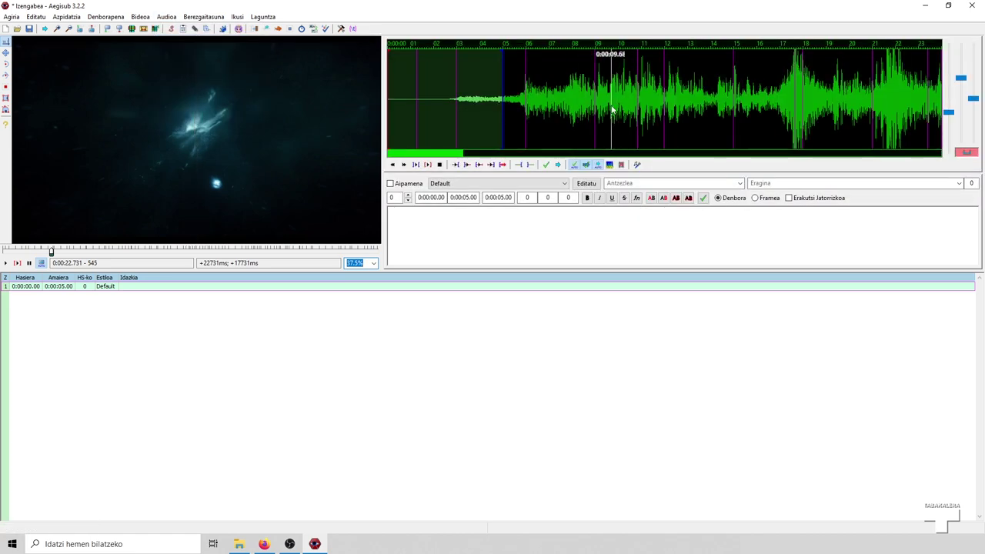
Try the spectrum display for the audio, switch back to the waveform, and return to its start
left_click(610, 165)
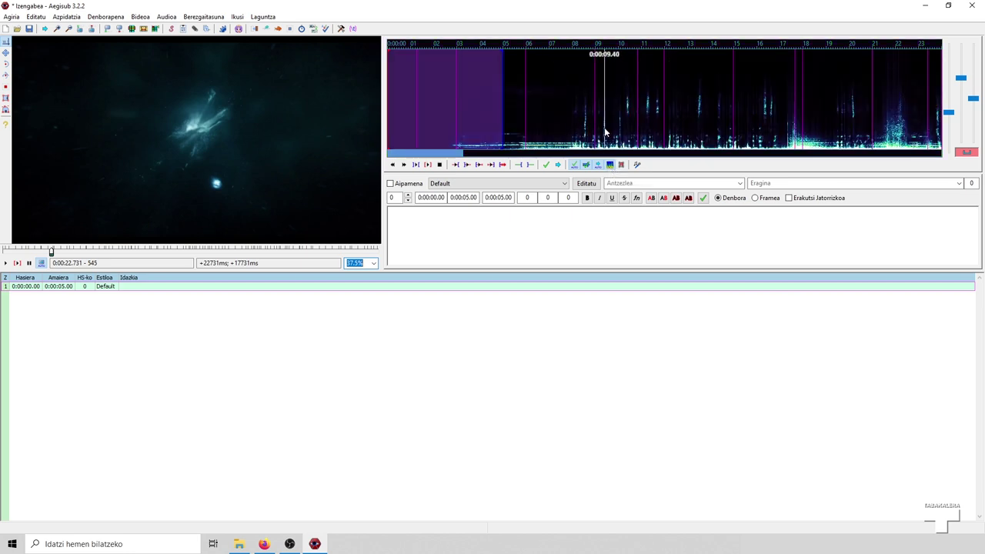
left_click_drag(437, 154, 193, 158)
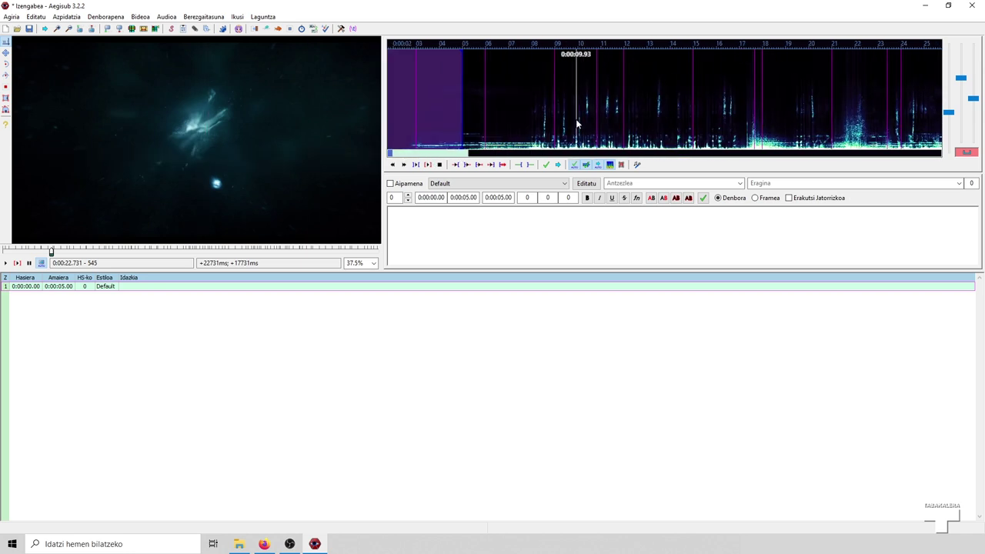
left_click(609, 165)
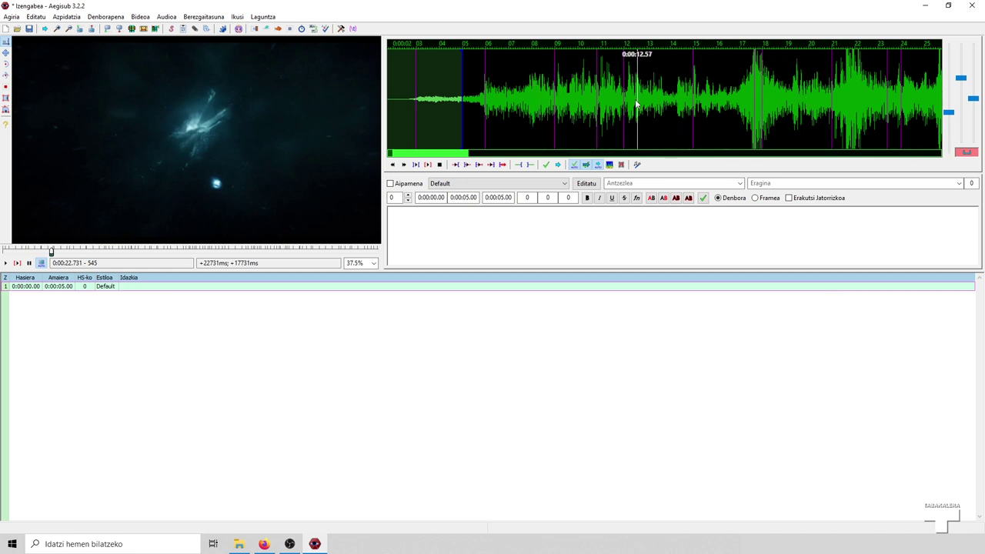
scroll(530, 115, "right", 2)
scroll(554, 108, "left", 2)
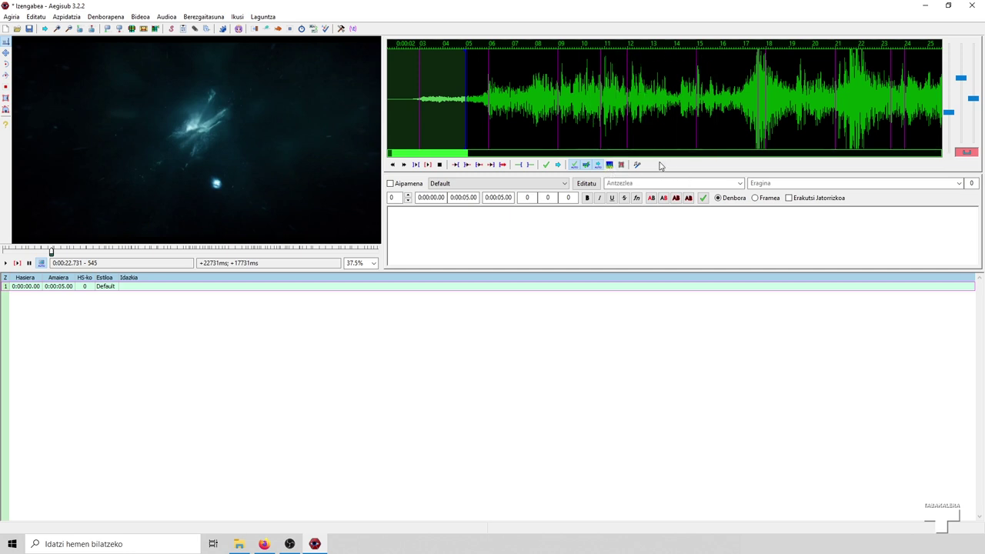
mouse_move(422, 154)
left_mouse_down()
mouse_move(538, 156)
mouse_move(426, 156)
left_mouse_up()
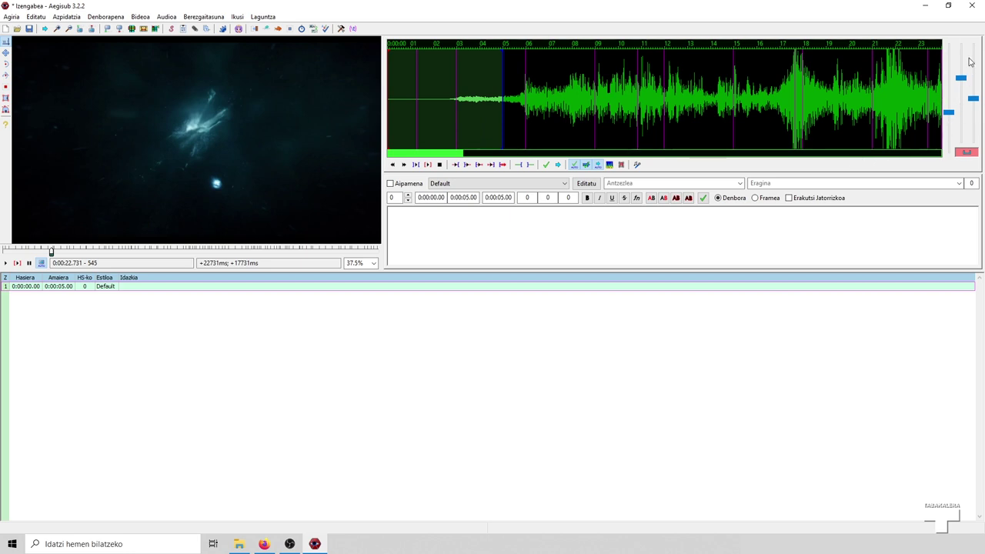
Examine the audio waveform at different horizontal zoom levels, from the whole trailer down to fractions of a second
left_click_drag(948, 114, 949, 141)
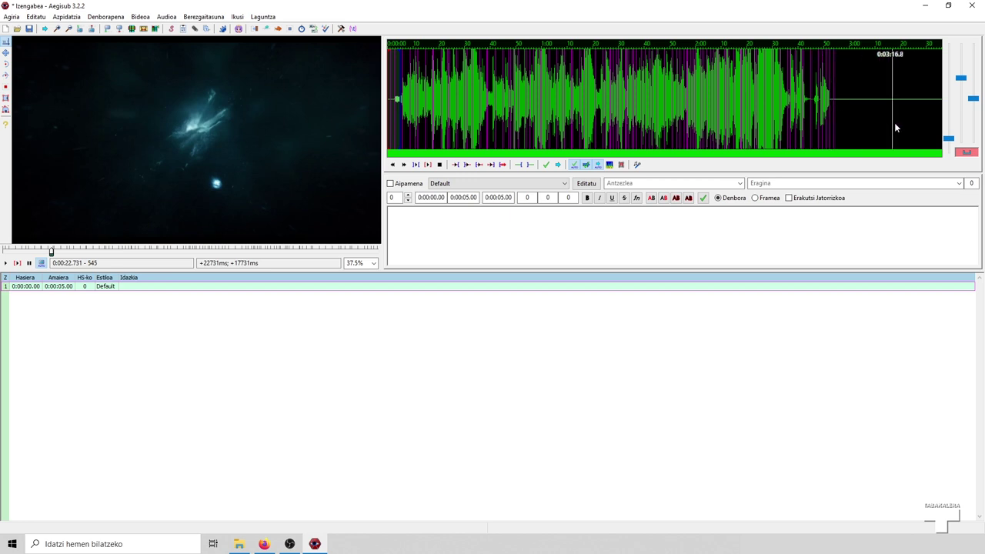
left_click_drag(947, 140, 949, 50)
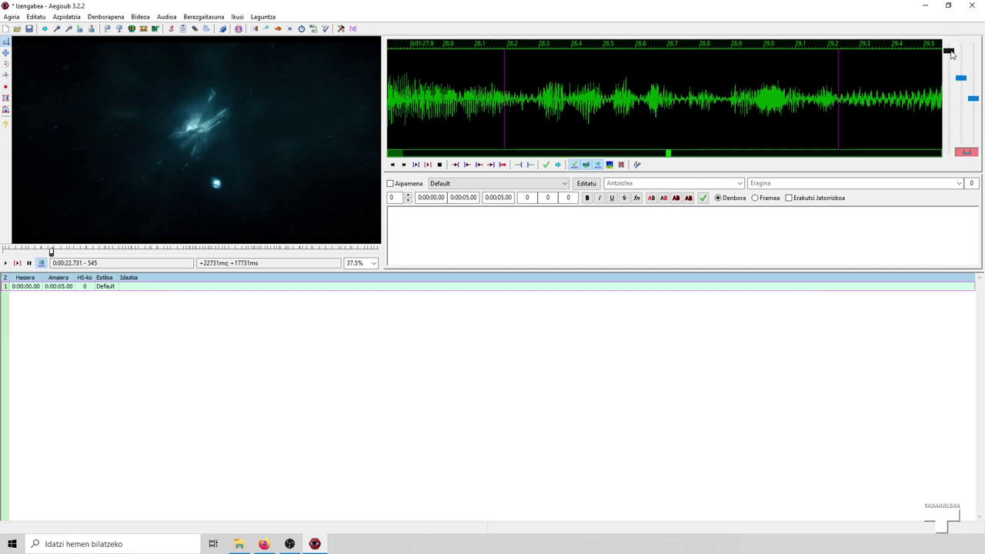
left_click_drag(949, 52, 950, 120)
left_click_drag(715, 155, 467, 149)
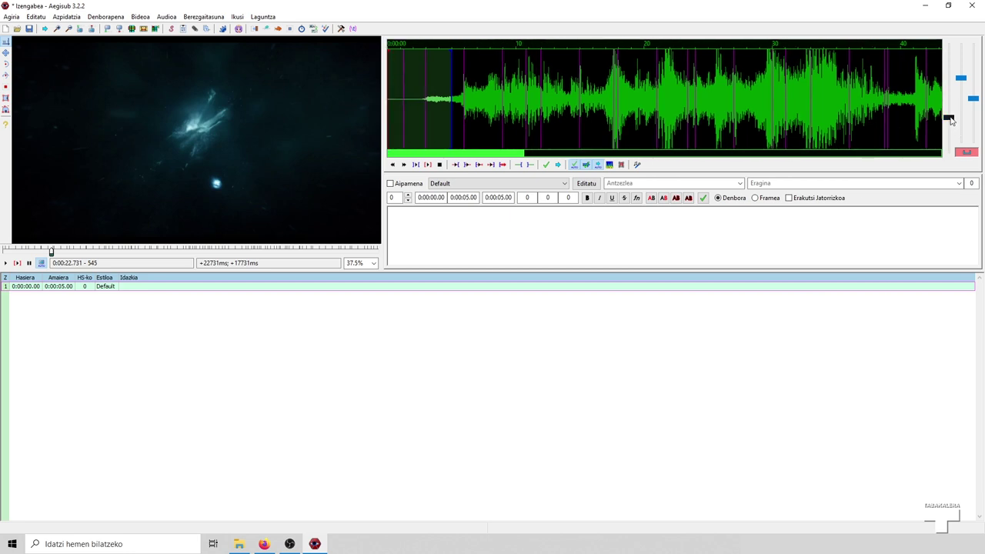
left_click_drag(947, 117, 948, 59)
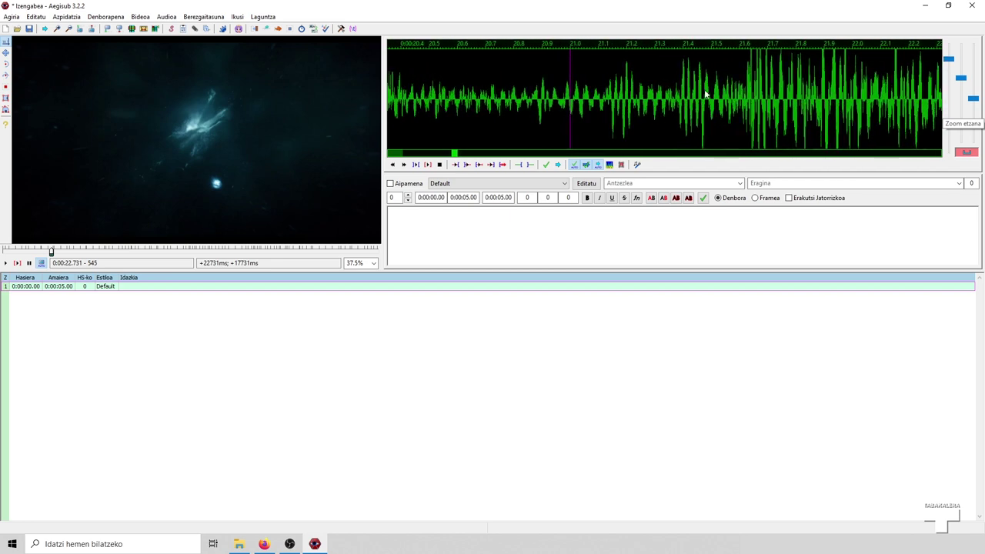
left_click_drag(462, 152, 452, 156)
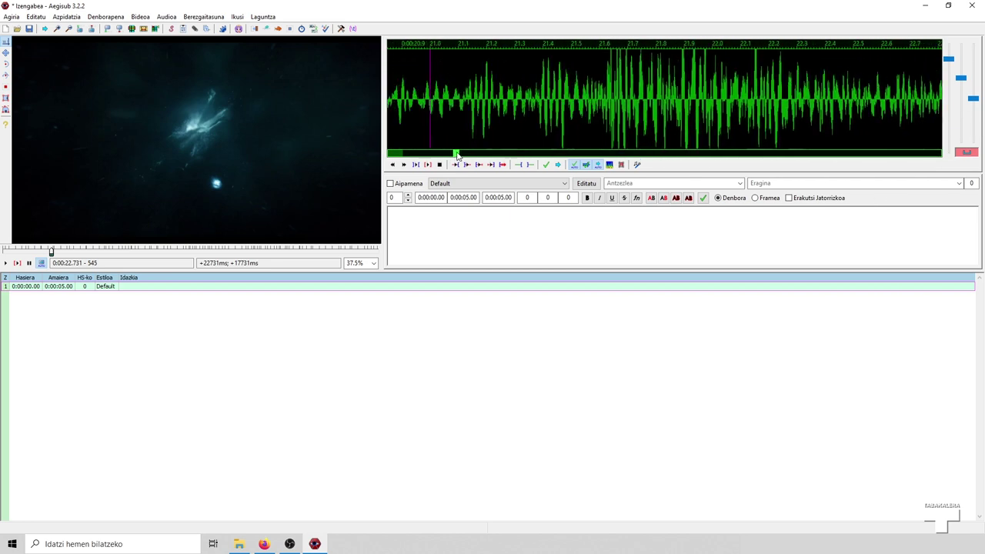
left_click_drag(543, 43, 654, 43)
left_click_drag(948, 60, 968, 94)
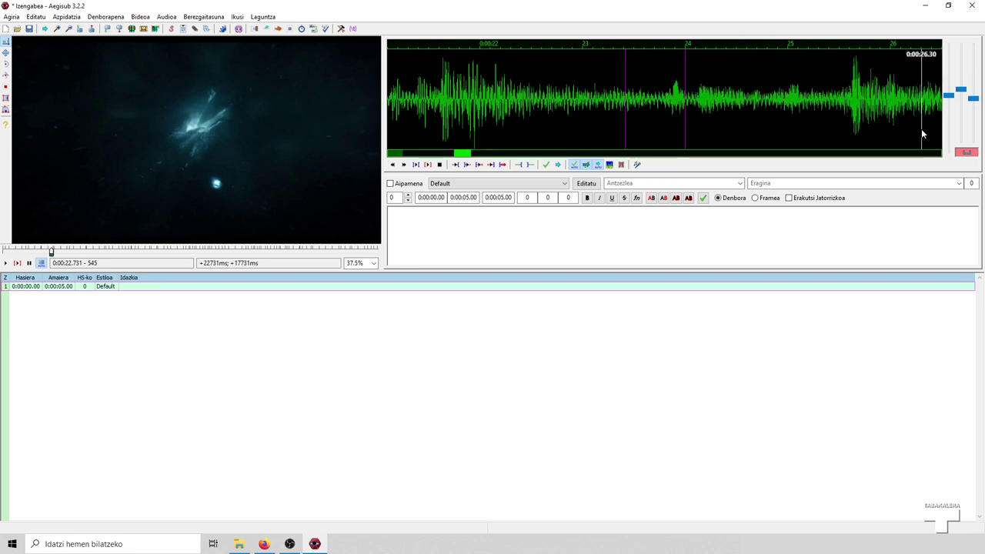
Link the audio's vertical zoom and volume, adjust them together, unlink them, and fine-tune the volume
left_click(967, 153)
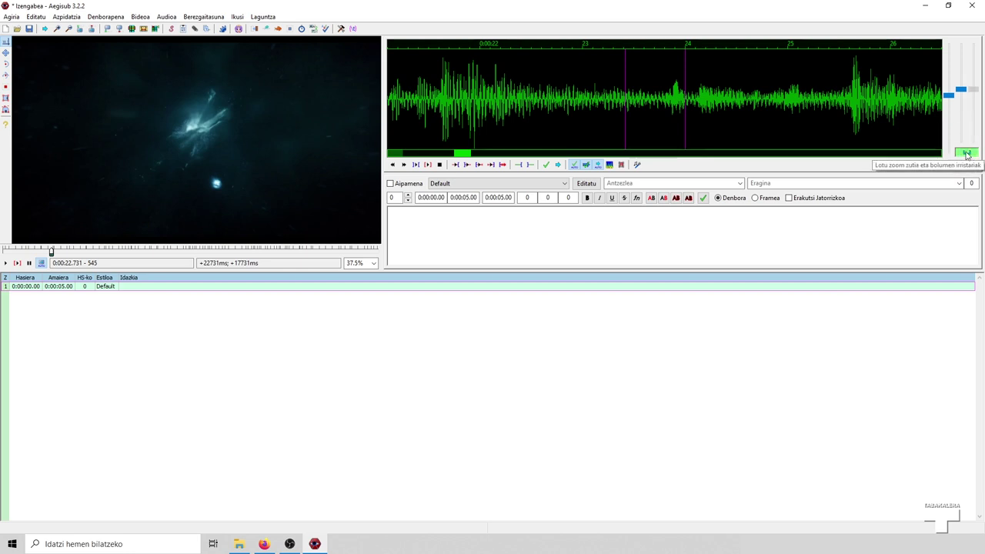
left_click_drag(961, 90, 960, 101)
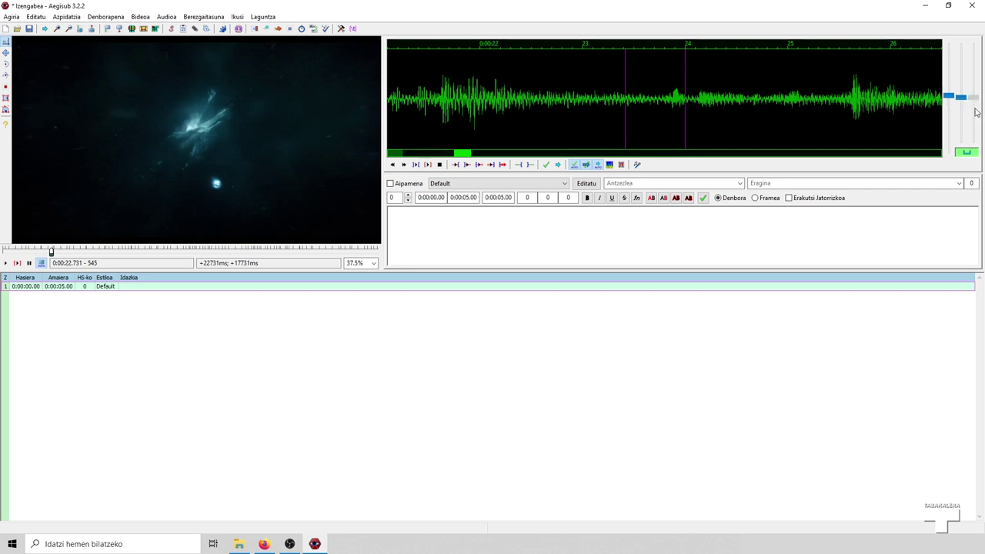
mouse_move(961, 100)
left_mouse_down()
mouse_move(964, 109)
mouse_move(967, 93)
left_mouse_up()
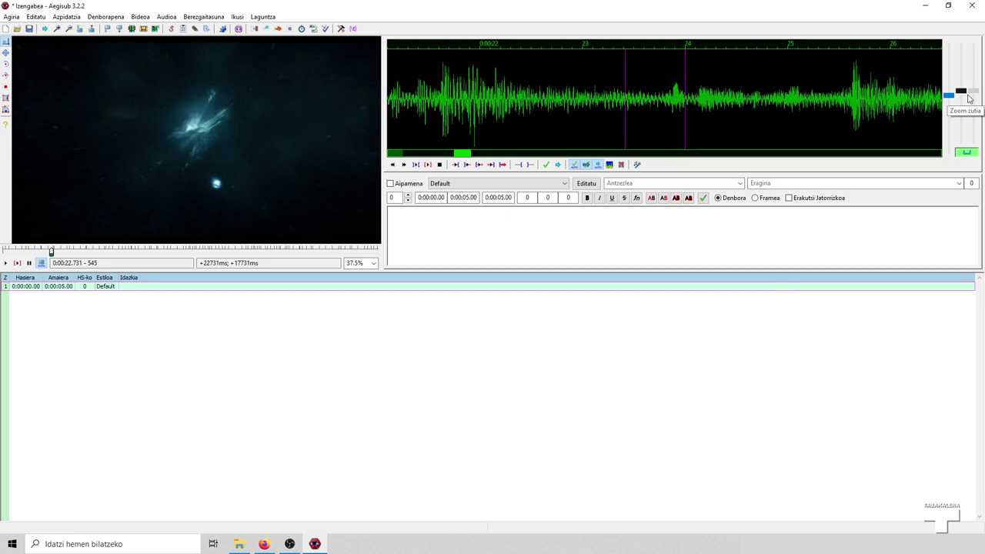
left_click(966, 153)
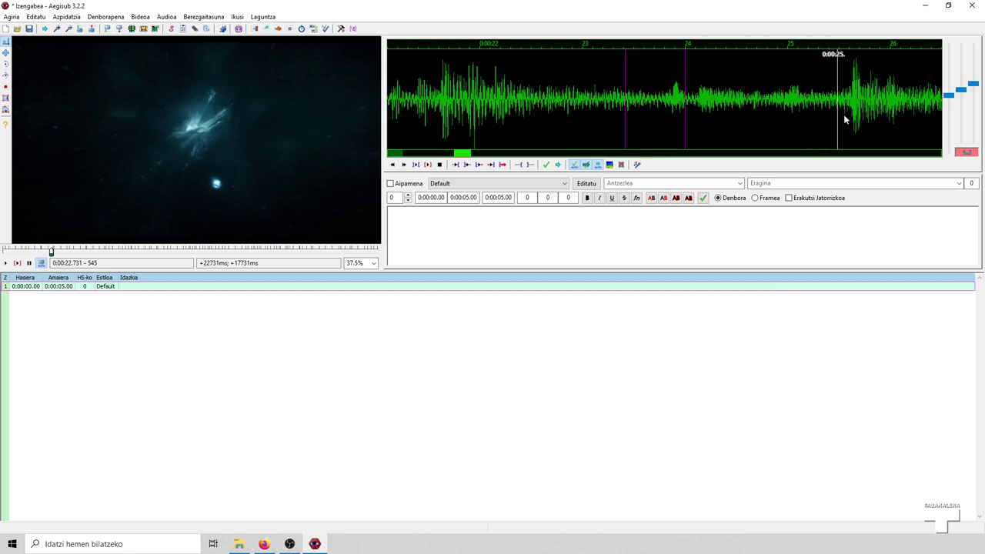
left_click_drag(977, 89, 974, 93)
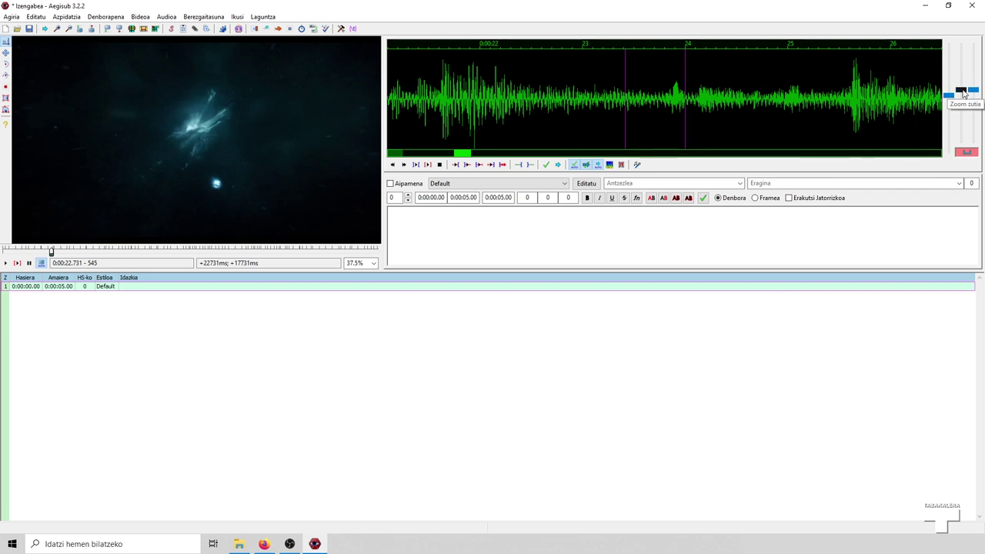
Return the waveform to the start of the audio and zoom out to show about the first 36 seconds
left_click_drag(466, 157, 400, 156)
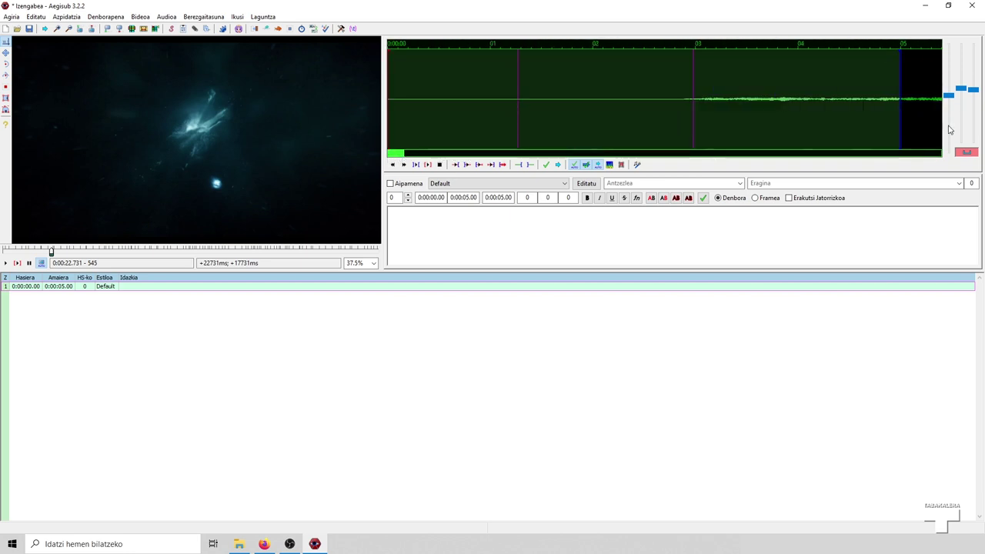
left_click_drag(948, 95, 950, 121)
left_click_drag(461, 156, 424, 154)
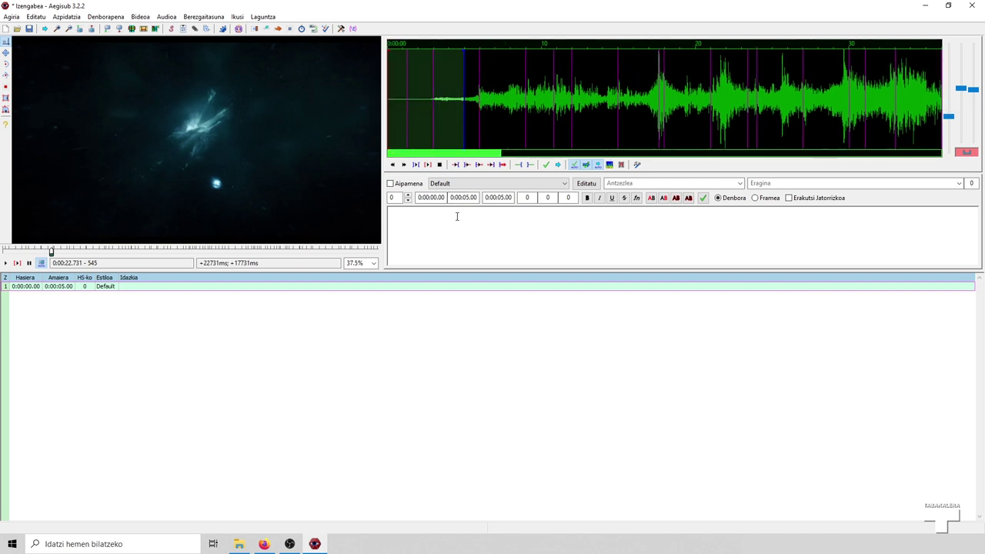
Rewind the trailer video to its first frame at 0:00:00.000
left_click(46, 251)
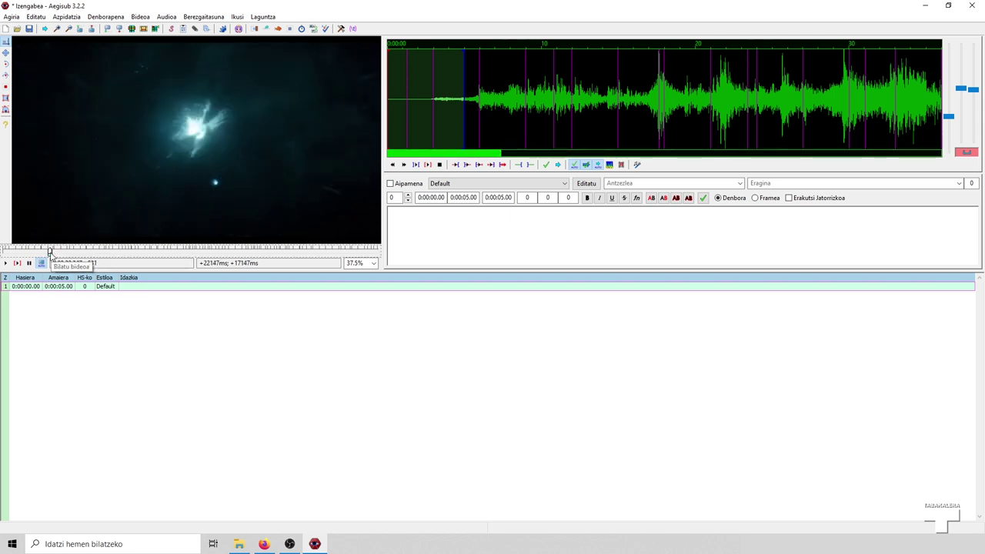
left_click_drag(46, 251, 3, 252)
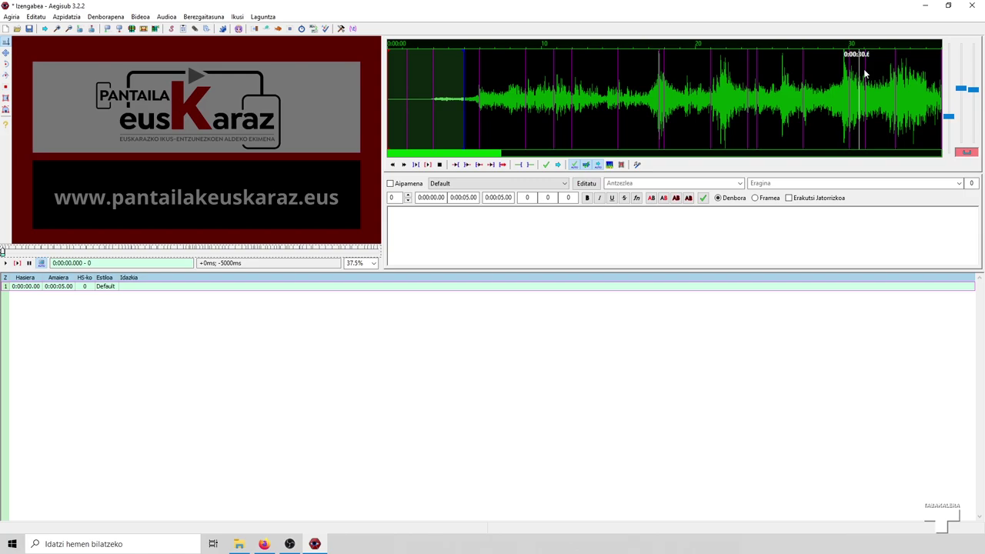
Open the desktop file Joker.eus.srt with Aegisub, examine its list of timed subtitle lines, and close it
left_click(925, 6)
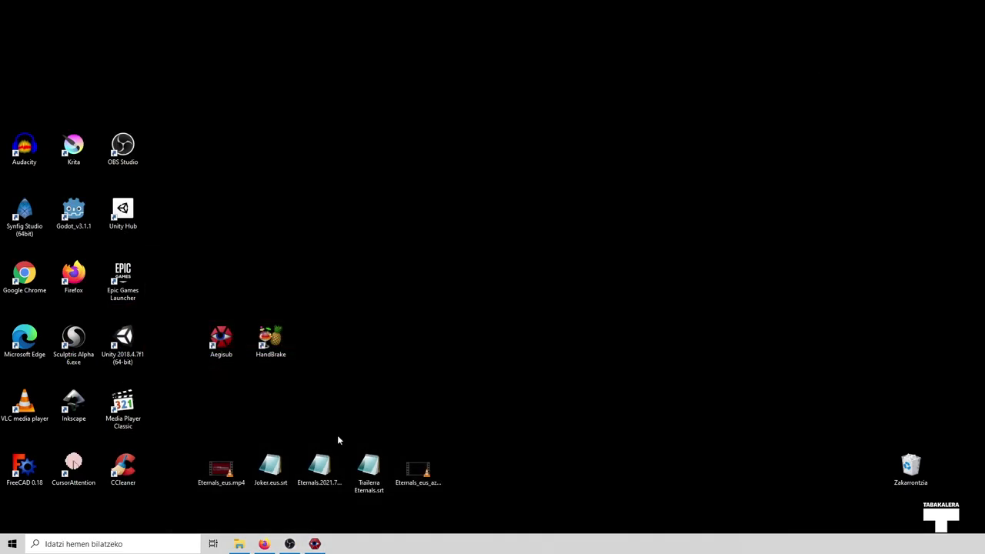
right_click(271, 471)
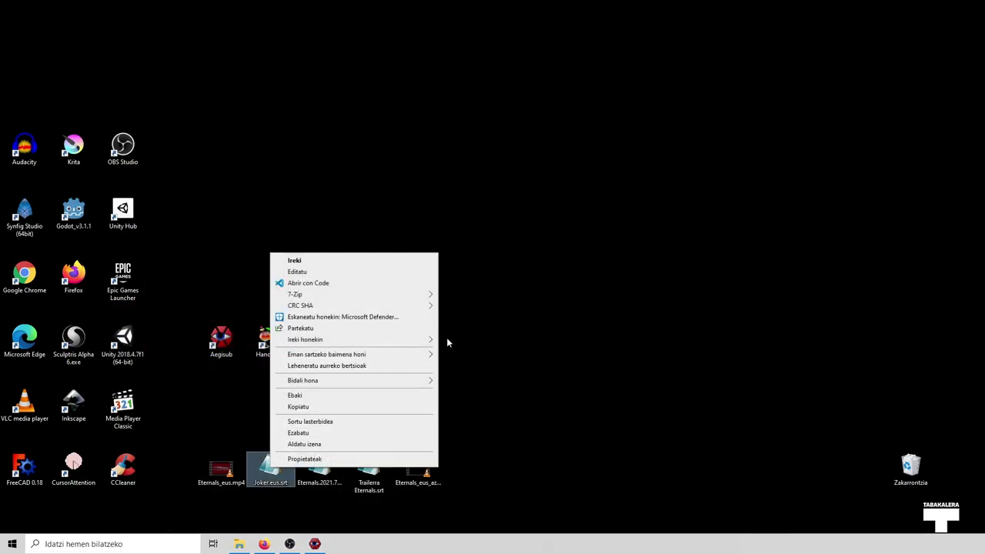
mouse_move(428, 341)
left_click(477, 340)
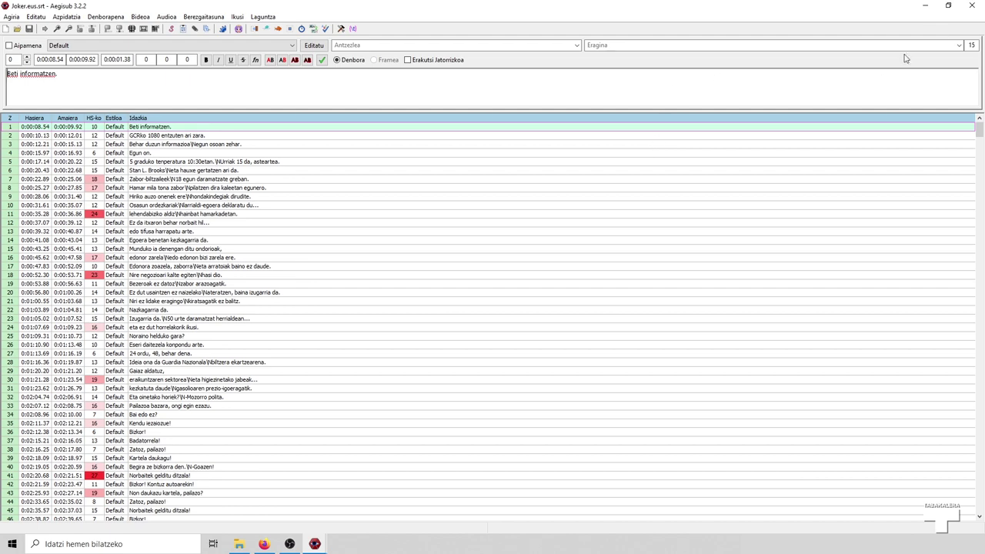
left_click(970, 6)
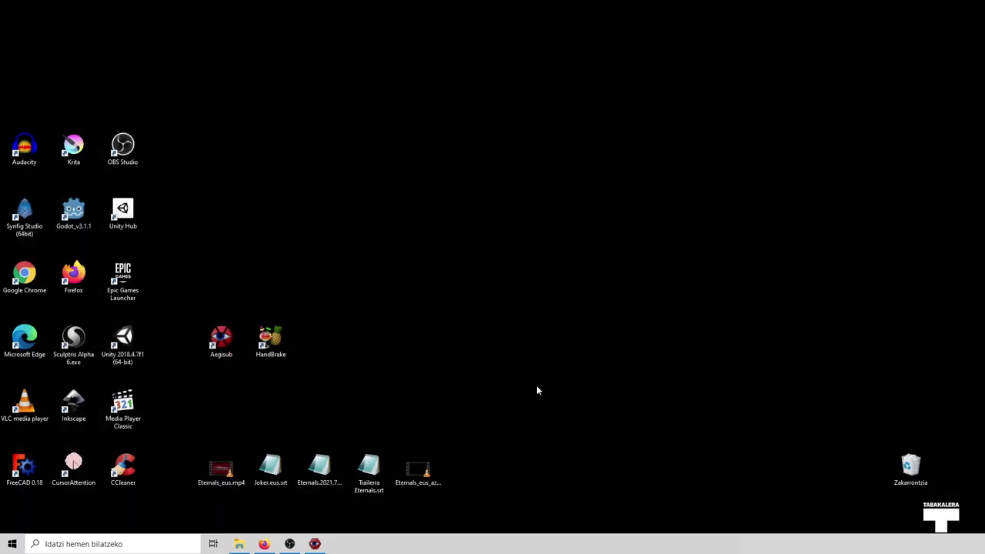
Switch back to the Aegisub trailer project, play the video from the start, and pause it at about 12 seconds
left_click(315, 544)
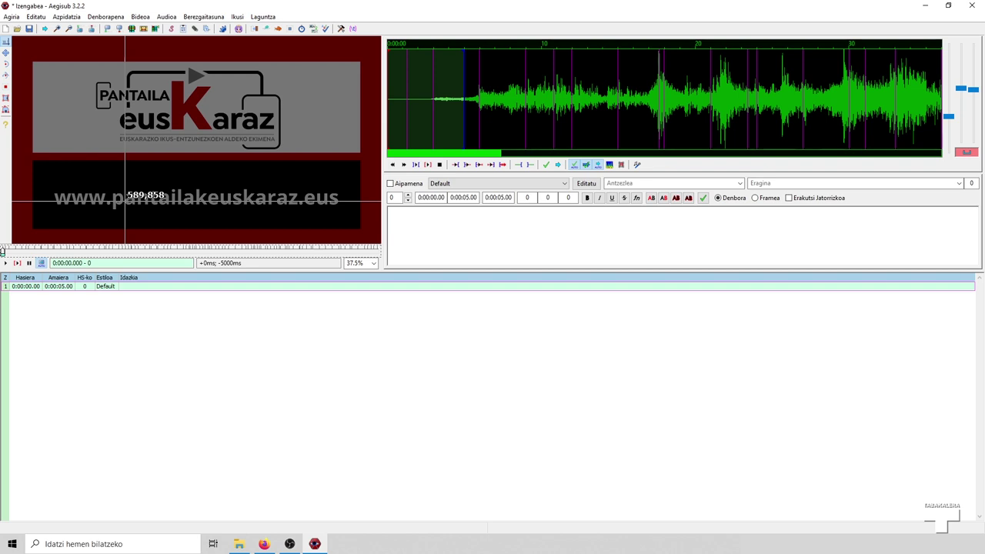
left_click(6, 263)
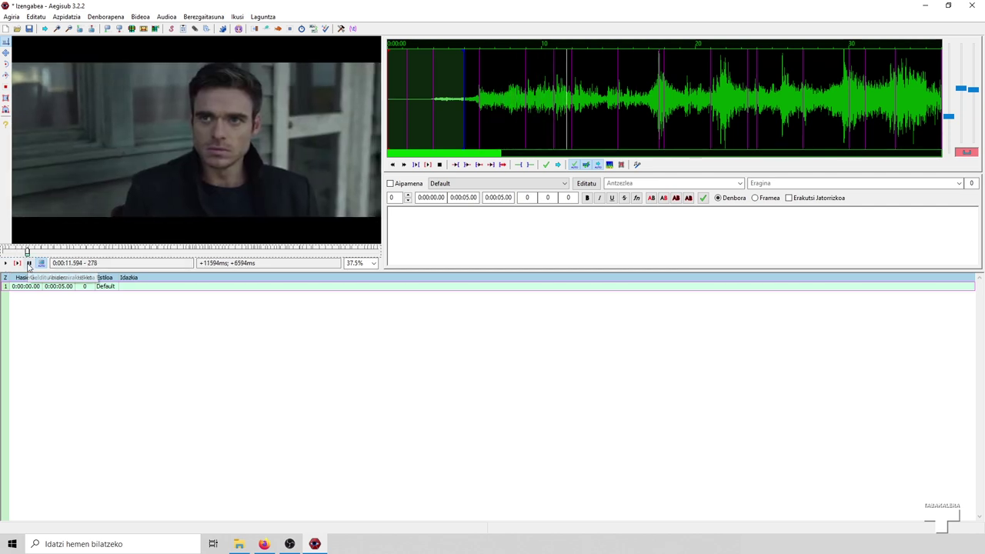
left_click(29, 263)
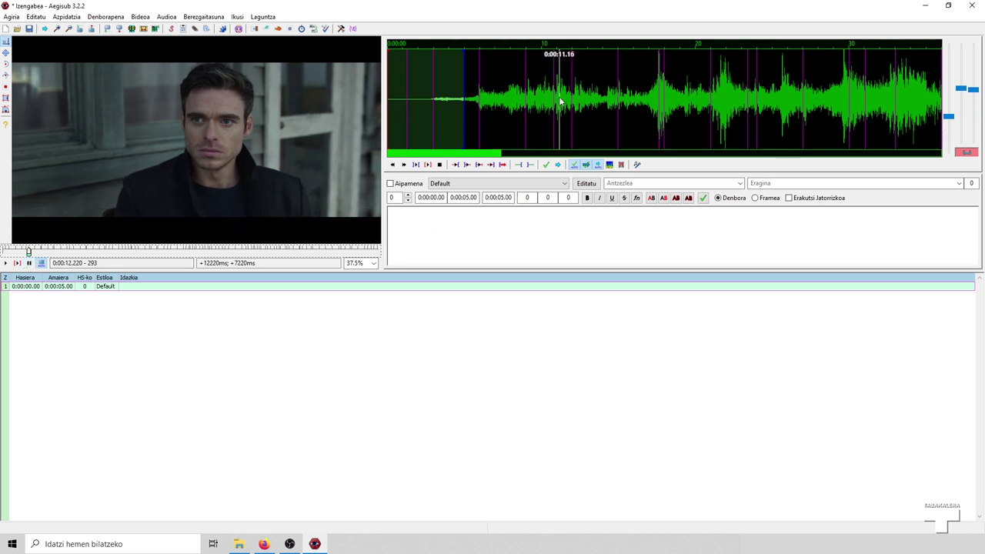
Mark the first spoken phrase on the waveform as line 1's timing, from about 0:00:07.93 to 0:00:11.83
left_click(508, 131)
left_click_drag(508, 129, 565, 138)
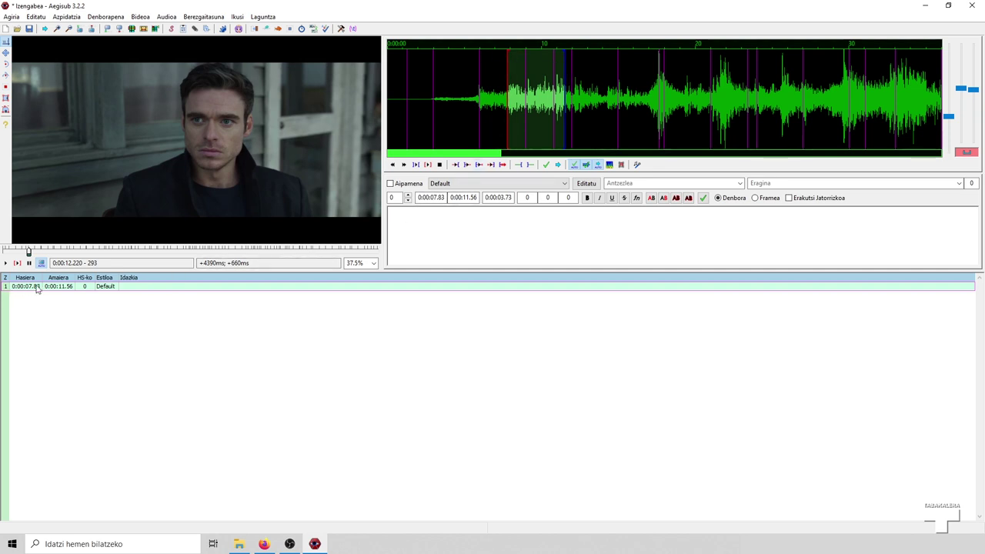
mouse_move(505, 135)
left_mouse_down()
mouse_move(493, 140)
mouse_move(505, 136)
left_mouse_up()
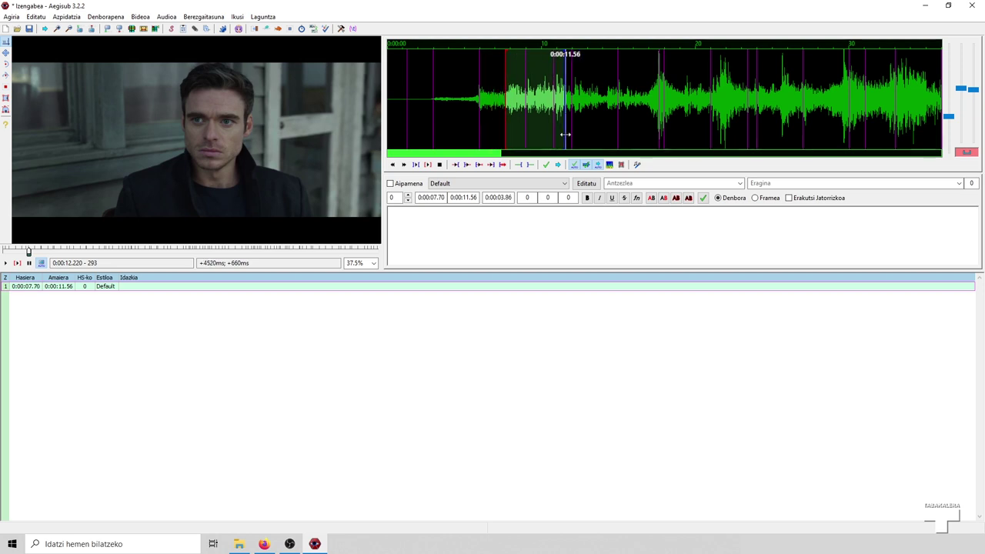
left_click_drag(564, 135, 566, 136)
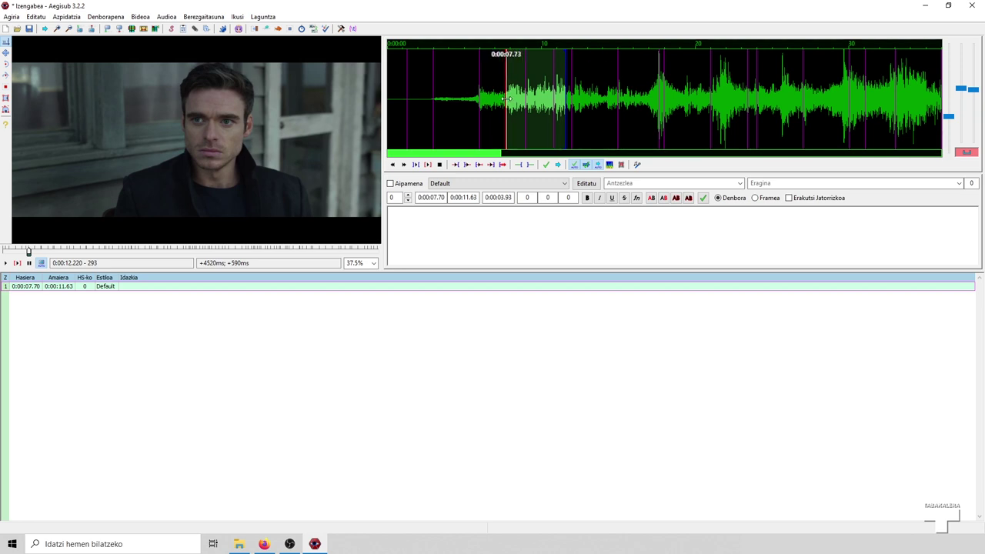
right_click(565, 143)
left_click_drag(566, 142, 570, 146)
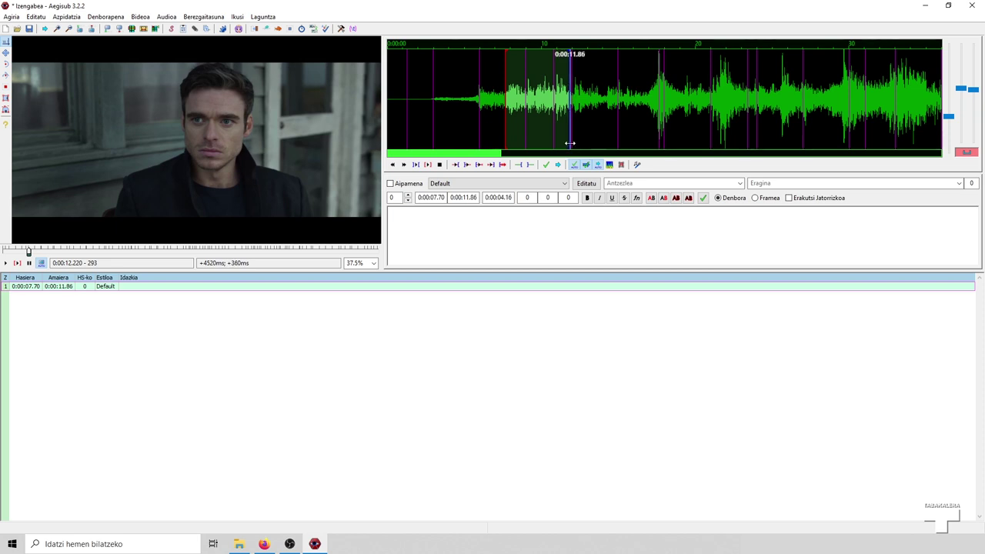
left_click_drag(505, 143, 510, 148)
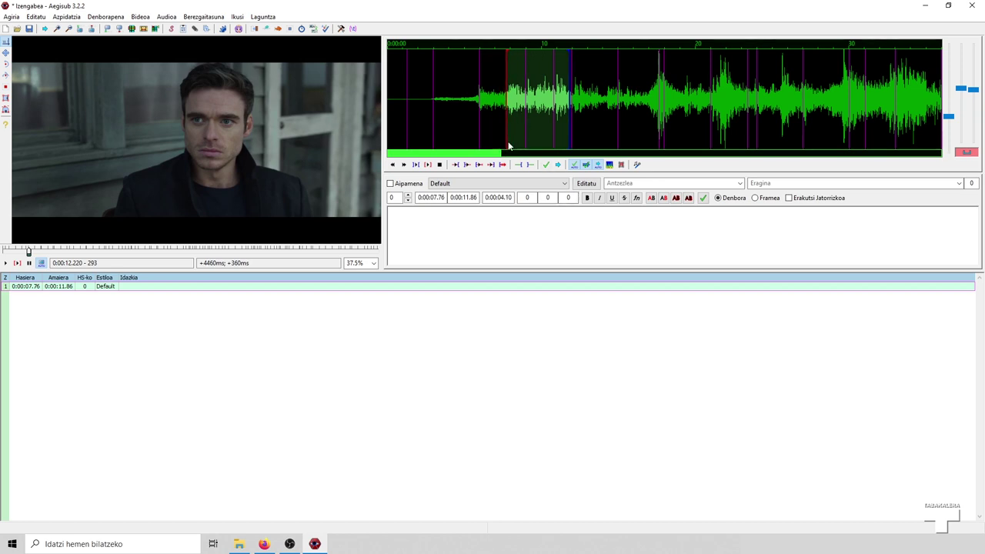
left_click_drag(570, 150, 569, 148)
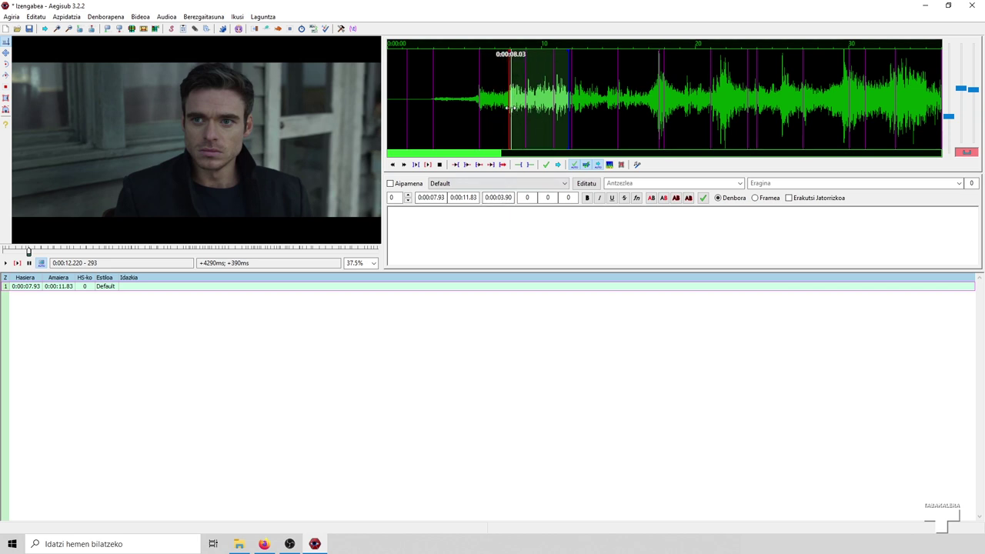
Play the marked audio and refine line 1's timing to start at 0:00:07.83 and end at 0:00:11.96
key("ctrl+space")
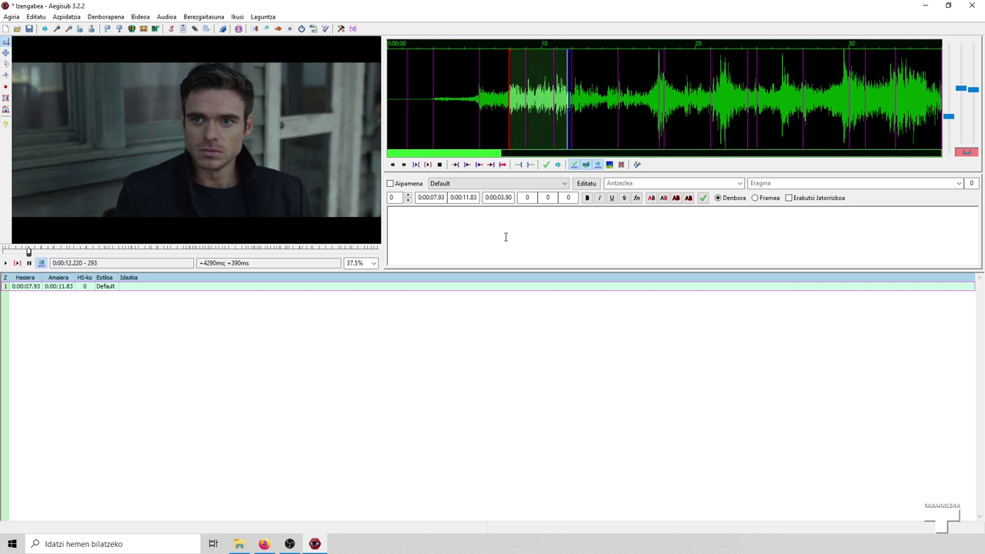
right_click(571, 149)
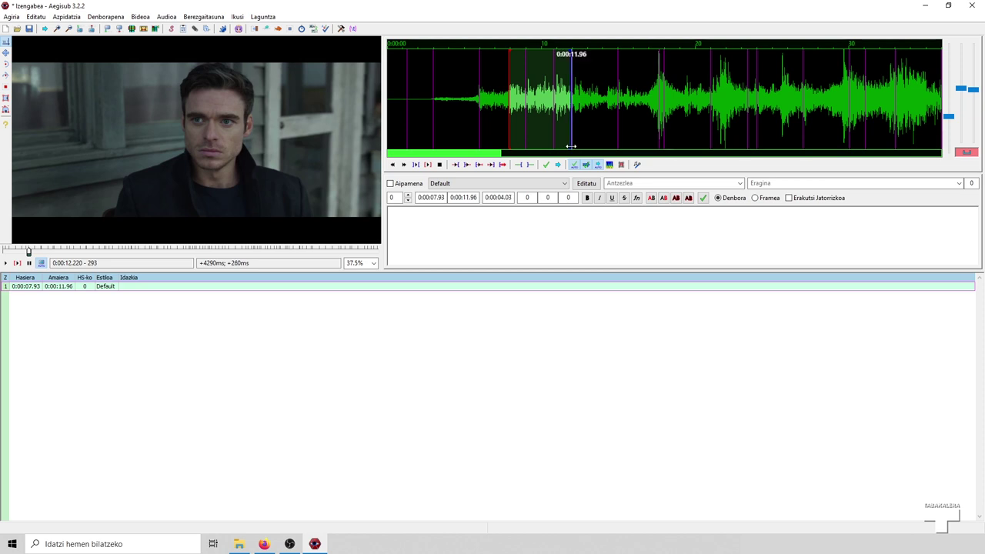
left_click(427, 232)
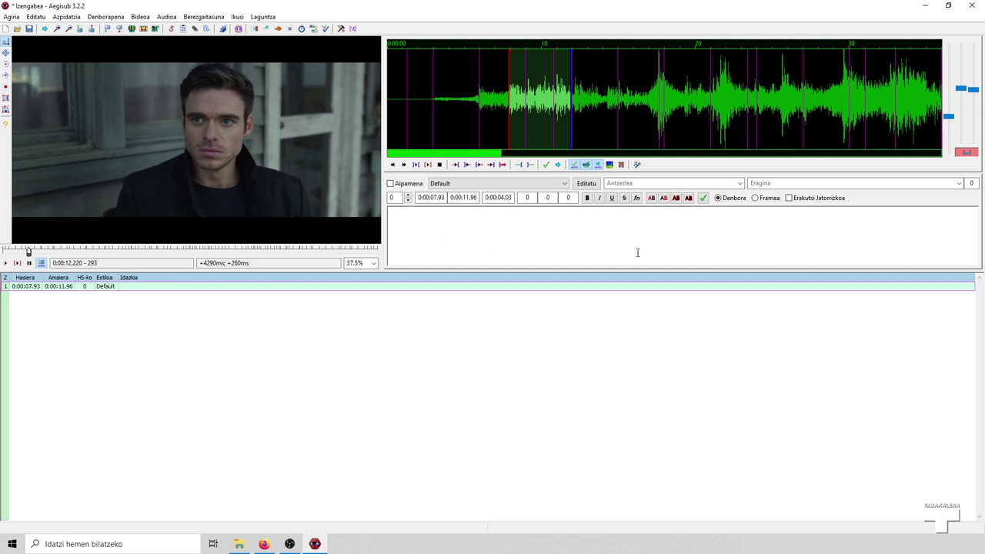
left_click(507, 142)
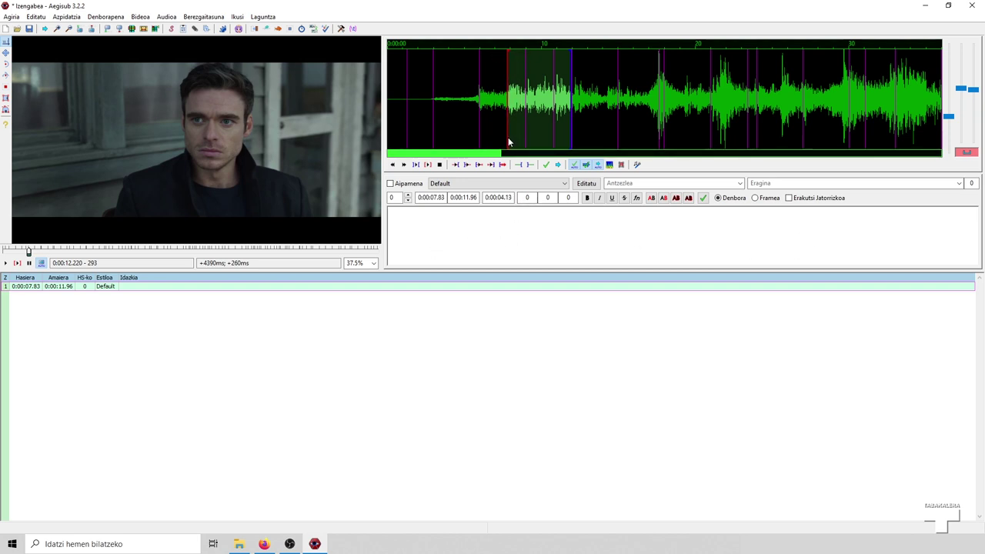
Enter "Duela bost urte Thanosek unibertsoko gizakien erdia ezabatu zuen." as line 1's text and play the line's audio
left_click(444, 230)
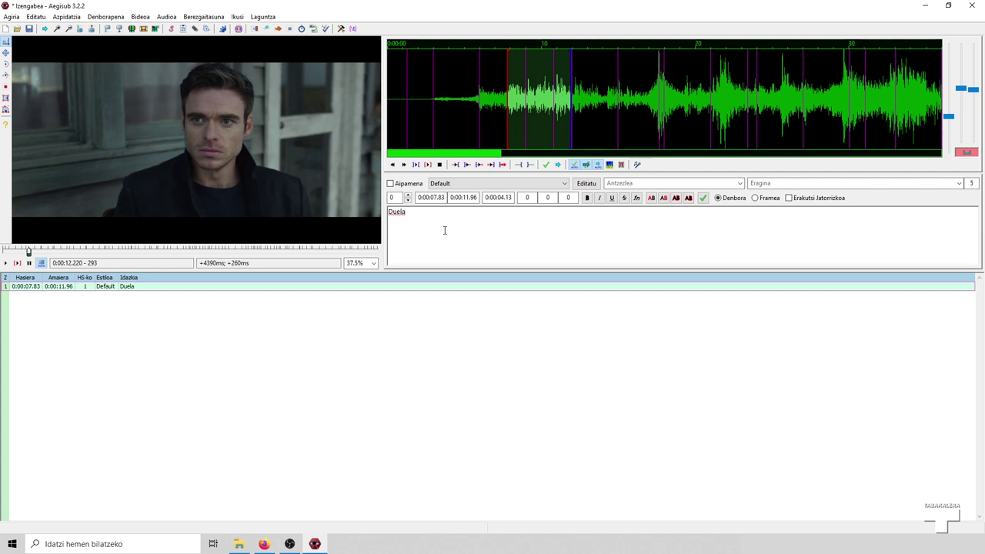
type("bost urte Thanosek")
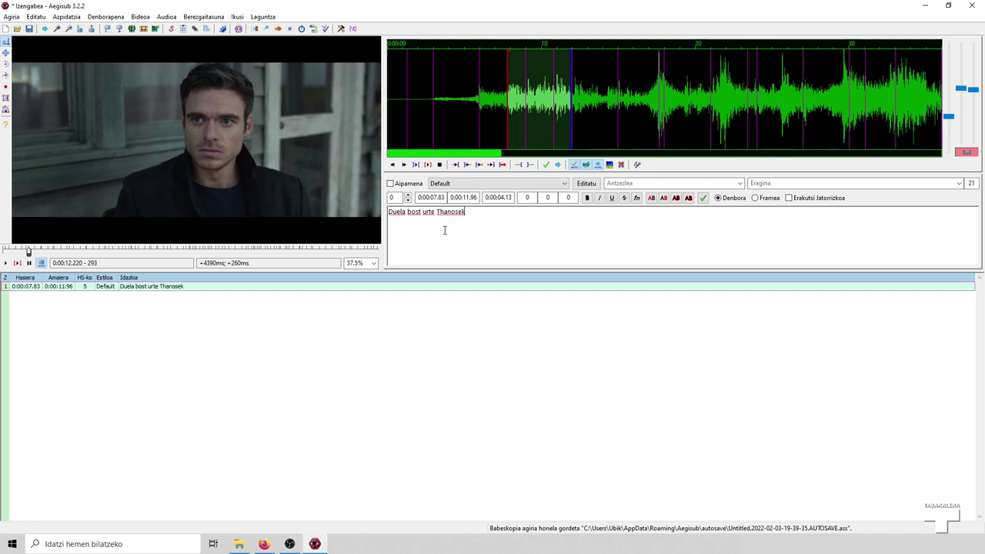
left_click(415, 165)
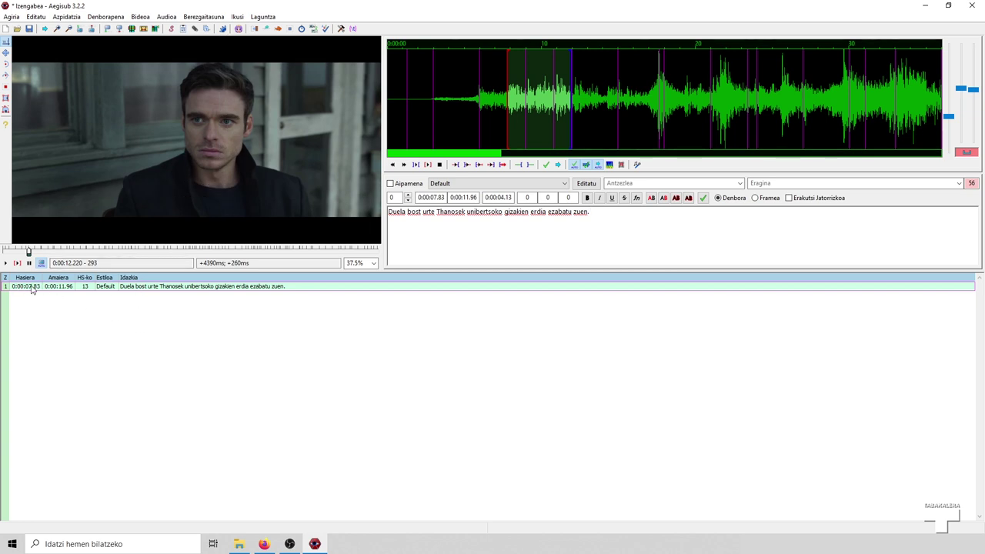
Check the new subtitle on the video by jumping to line 1, scrubbing around it, and playing through its time span
left_click(163, 288)
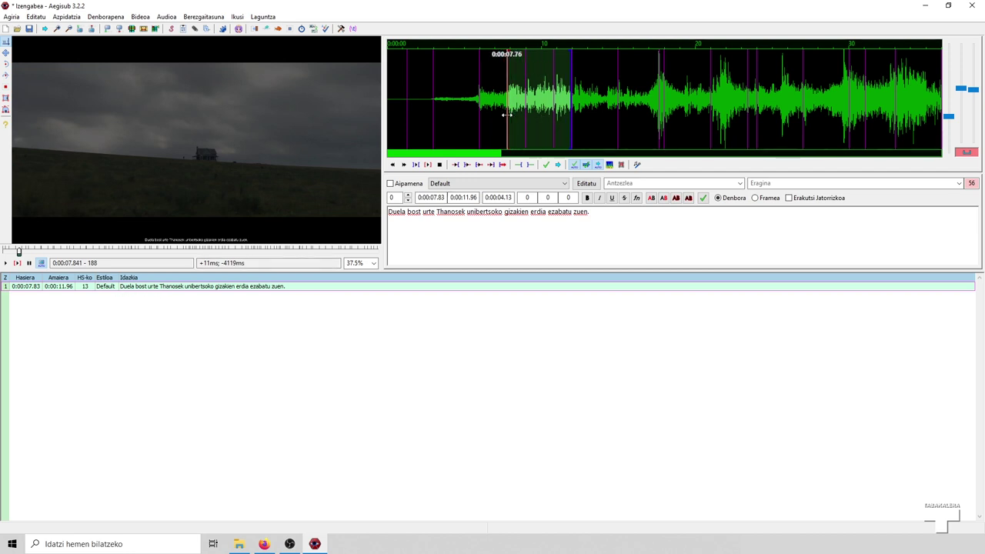
mouse_move(19, 252)
left_mouse_down()
mouse_move(52, 253)
mouse_move(23, 253)
mouse_move(49, 253)
mouse_move(35, 253)
left_mouse_up()
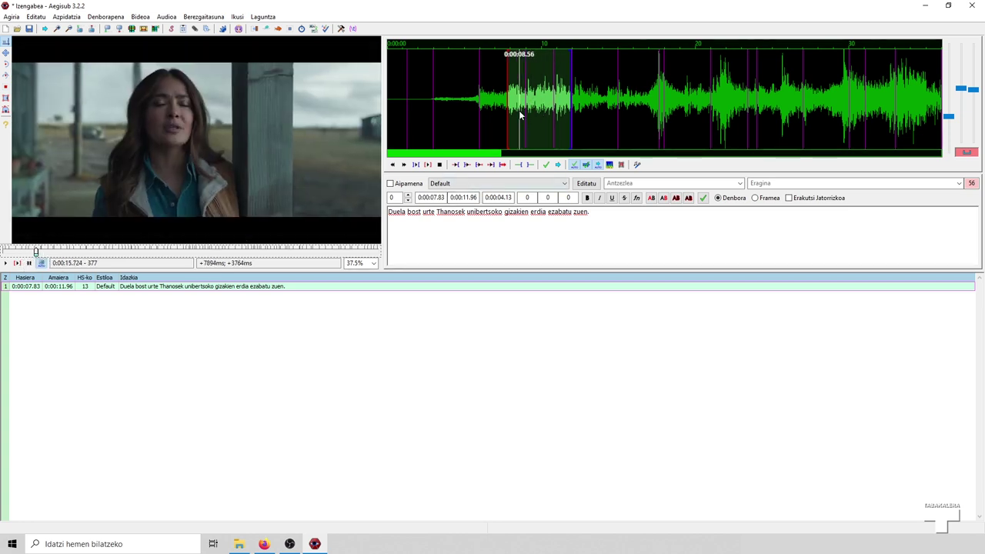
left_click_drag(37, 254, 14, 253)
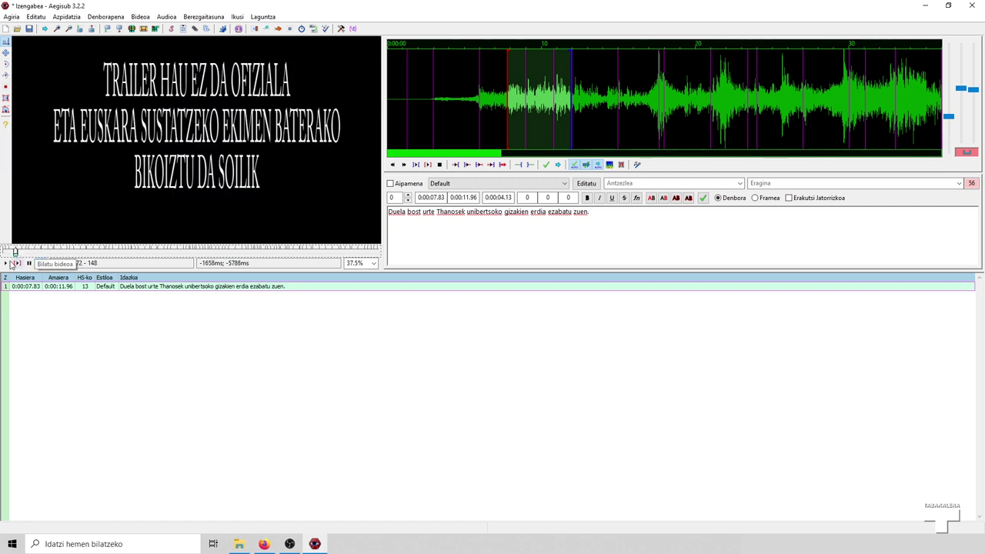
left_click(10, 263)
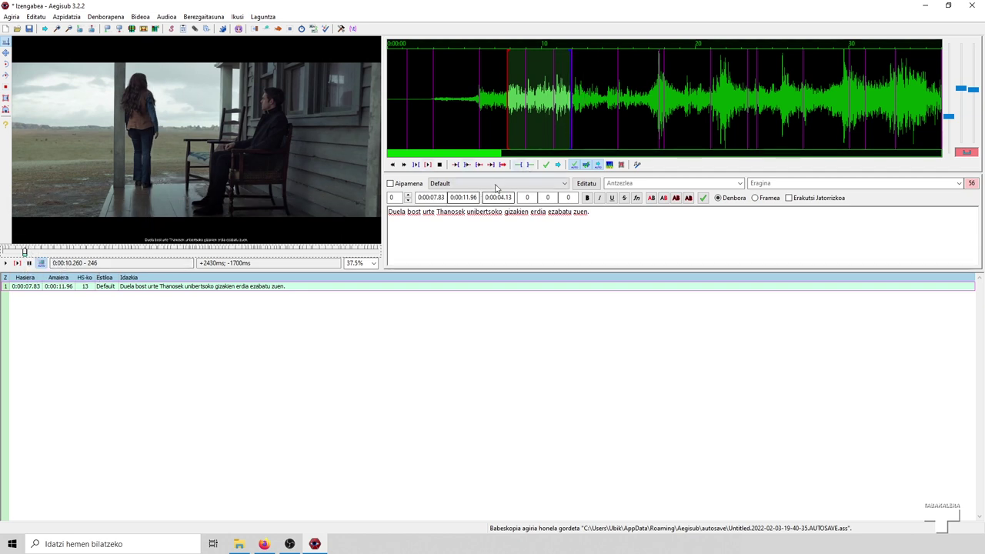
left_click(21, 252)
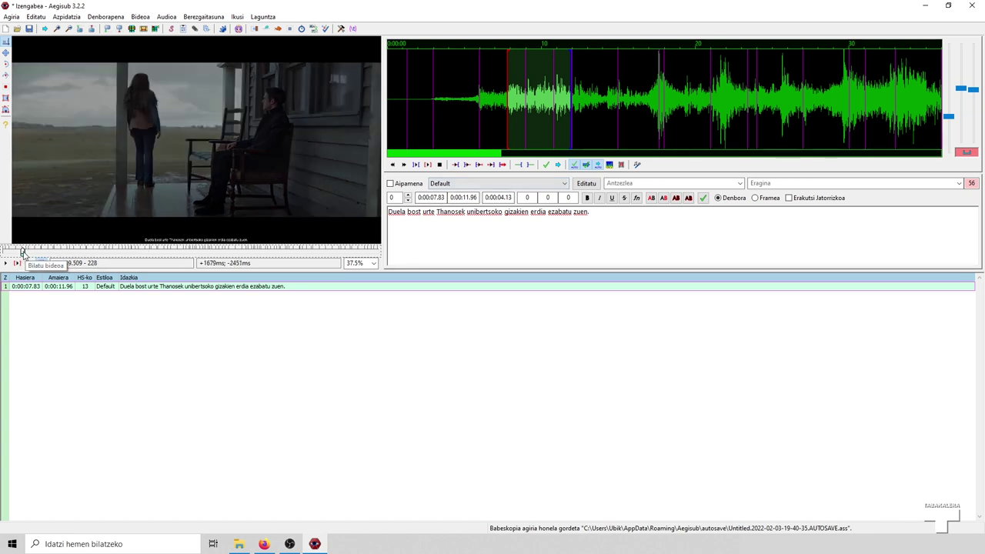
left_click_drag(21, 252, 25, 252)
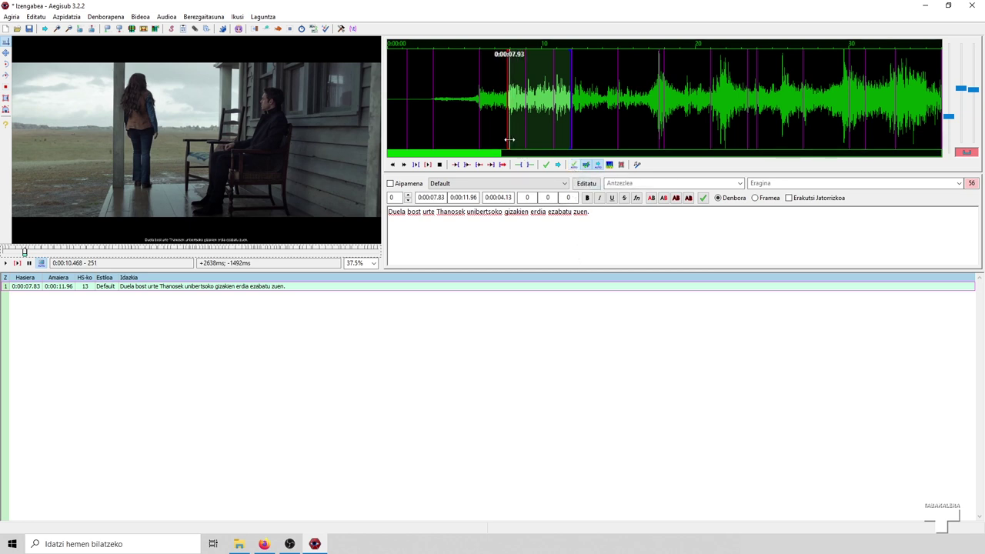
Try moving line 1's start marker back to about 0:00:06.80 with automatic committing off, and turn automatic committing on again
mouse_move(509, 144)
left_mouse_down()
mouse_move(488, 143)
mouse_move(506, 141)
left_mouse_up()
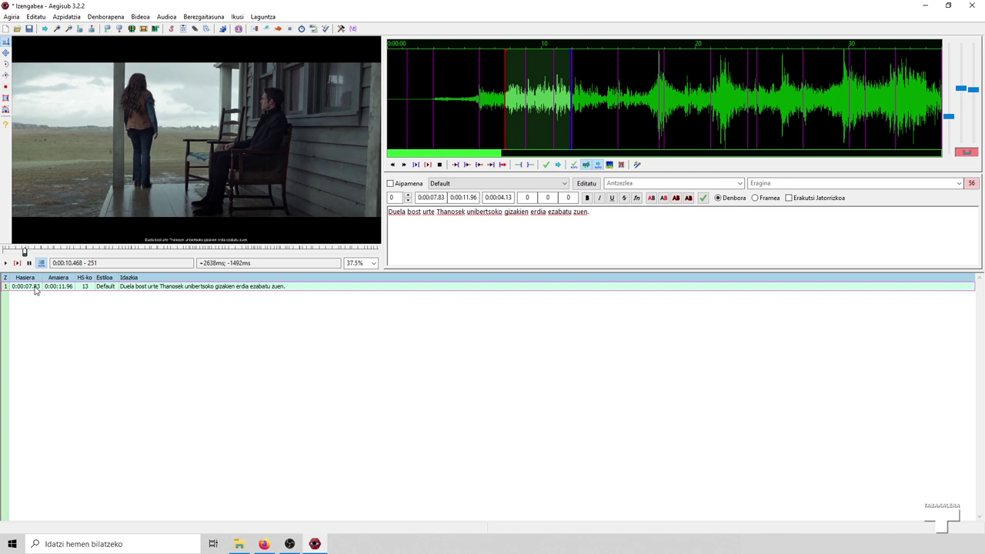
left_click_drag(504, 144, 492, 140)
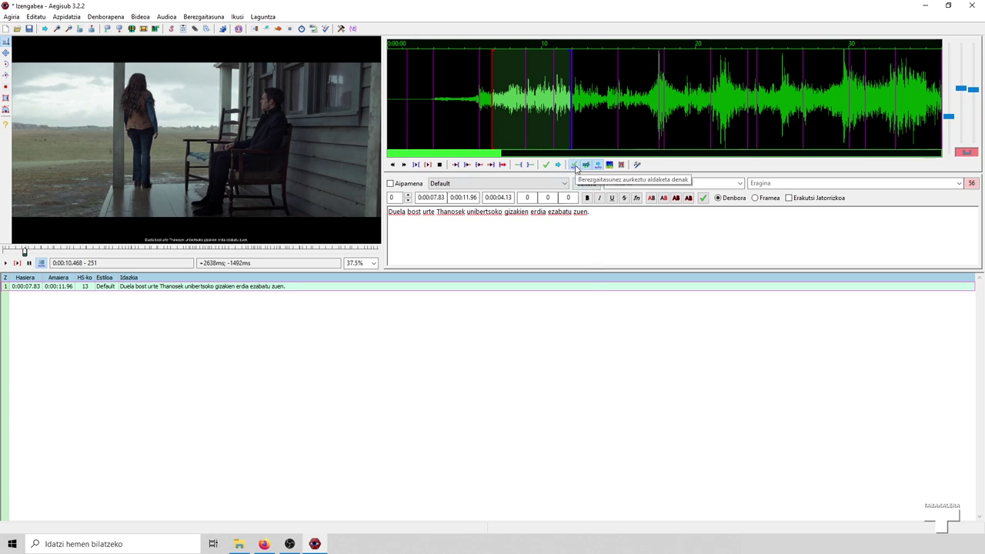
left_click(576, 167)
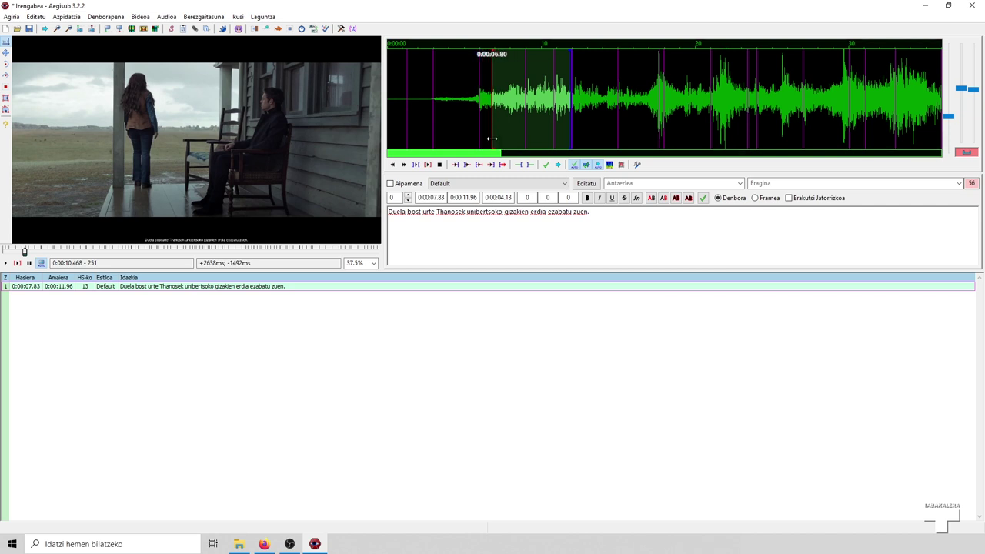
Readjust line 1's markers on the waveform to start at 0:00:07.83 and end at 0:00:11.86
left_click_drag(492, 138, 501, 146)
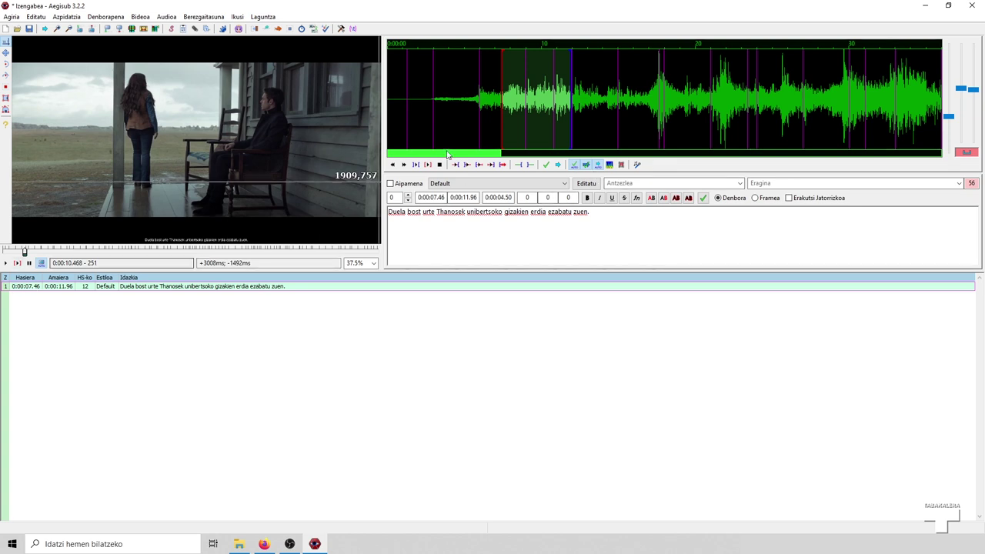
mouse_move(501, 146)
left_mouse_down()
mouse_move(494, 140)
mouse_move(502, 143)
left_mouse_up()
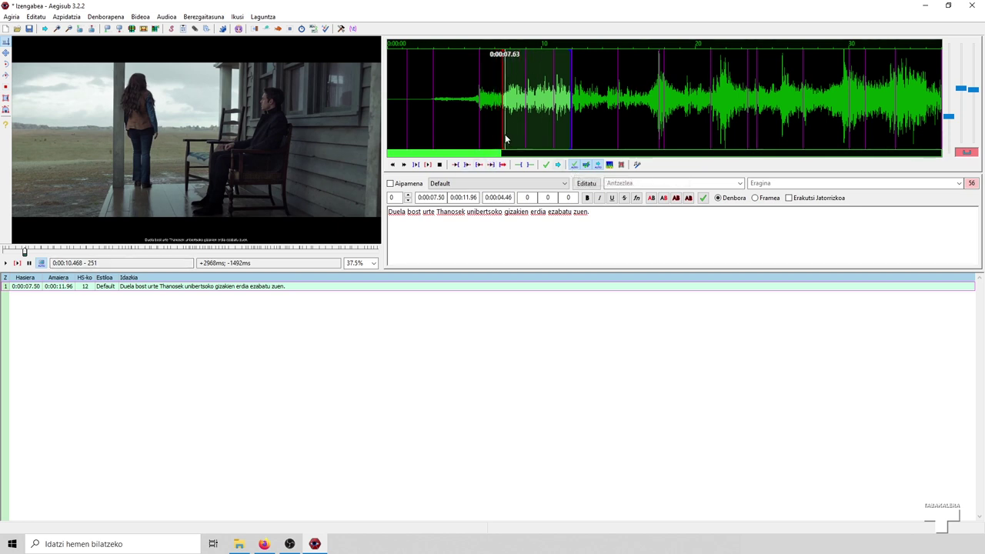
mouse_move(501, 143)
left_mouse_down()
mouse_move(488, 143)
mouse_move(501, 147)
left_mouse_up()
left_click_drag(573, 147, 568, 148)
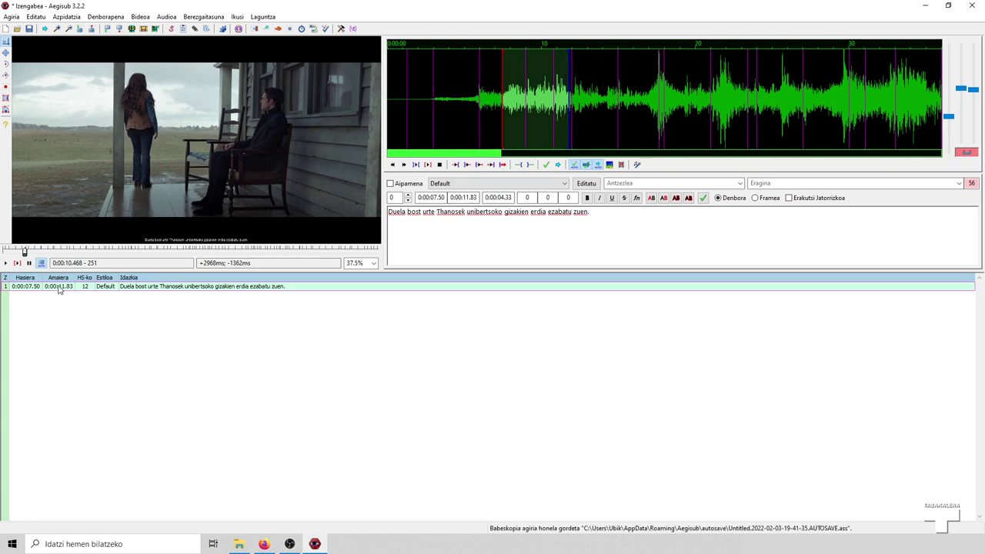
left_click_drag(576, 150, 570, 149)
left_click(574, 165)
left_click_drag(501, 143, 508, 144)
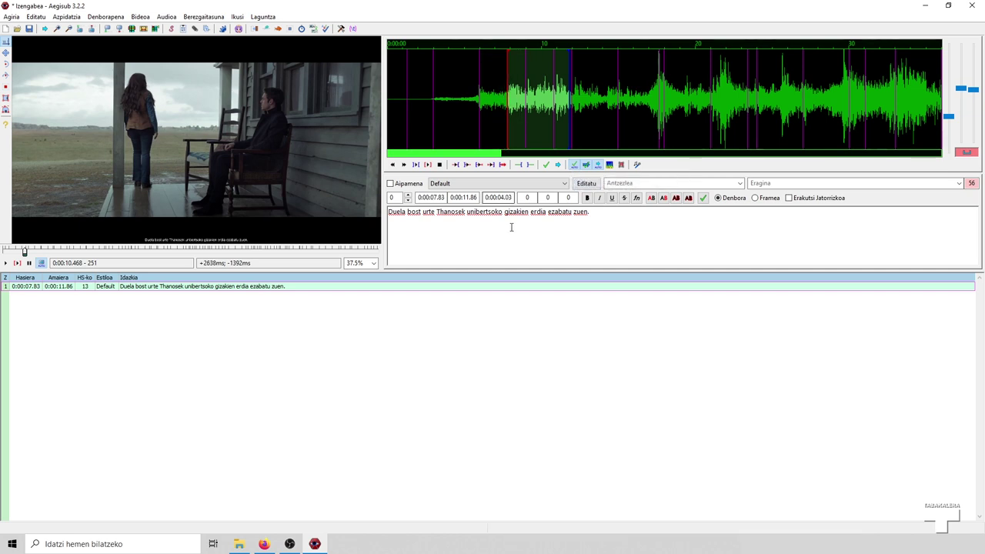
Play line 1's audio and adjust its end marker on the waveform to 0:00:11.90
left_click(417, 166)
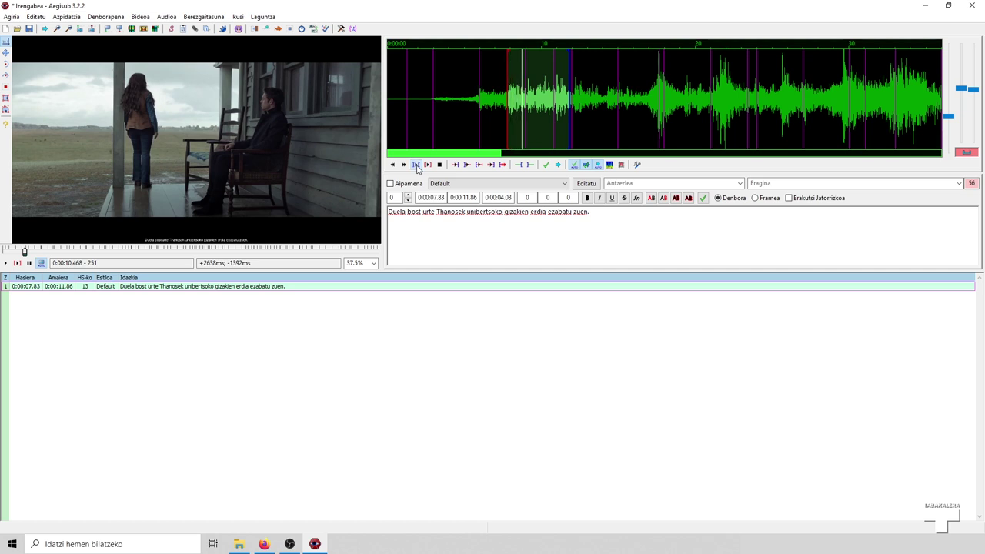
right_click(570, 136)
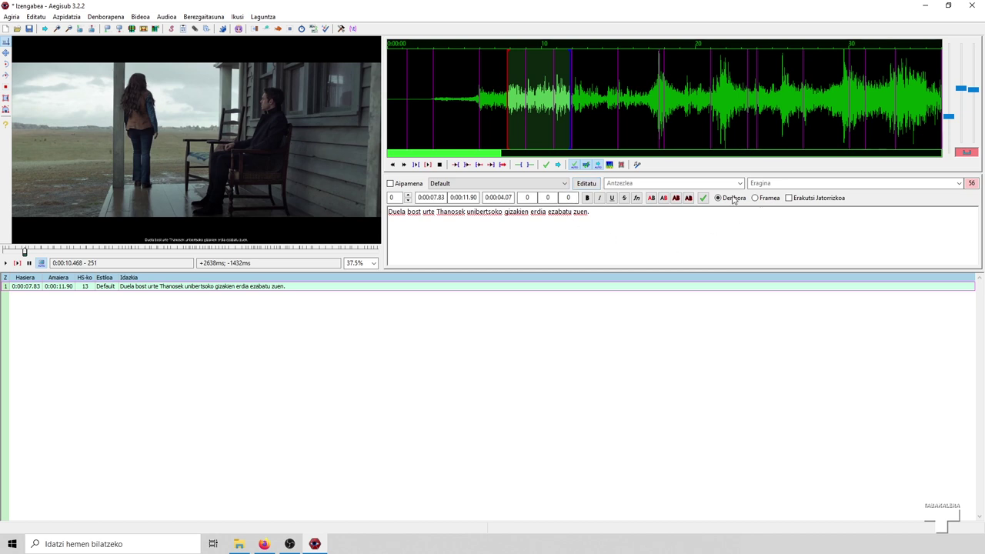
Open the Default style for editing, set its font size to 35 and apply it to the subtitle
left_click(587, 184)
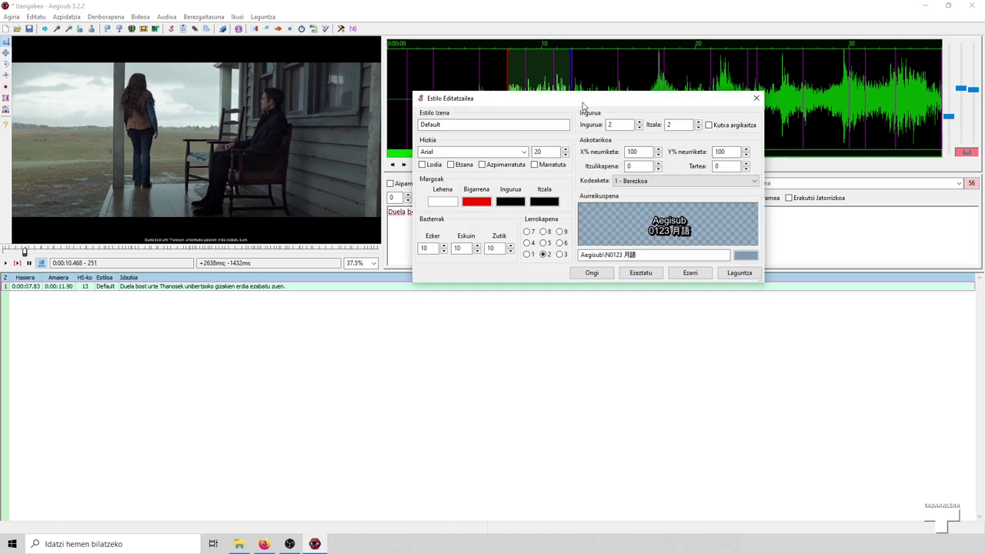
left_click_drag(582, 105, 657, 127)
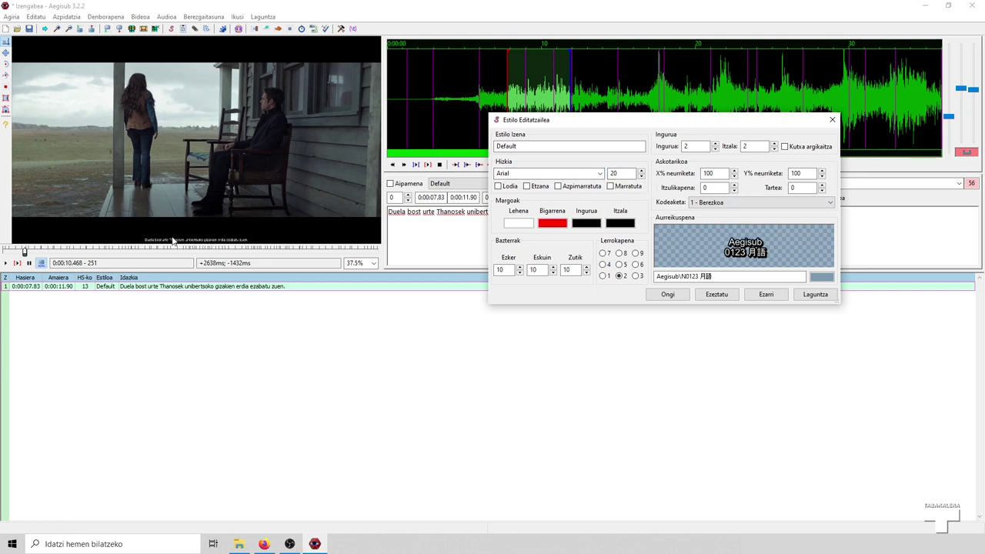
left_click(642, 171)
left_click(642, 171)
left_click(642, 171)
left_click(642, 171)
left_click(642, 173)
left_click(642, 172)
left_click(642, 173)
left_click(642, 172)
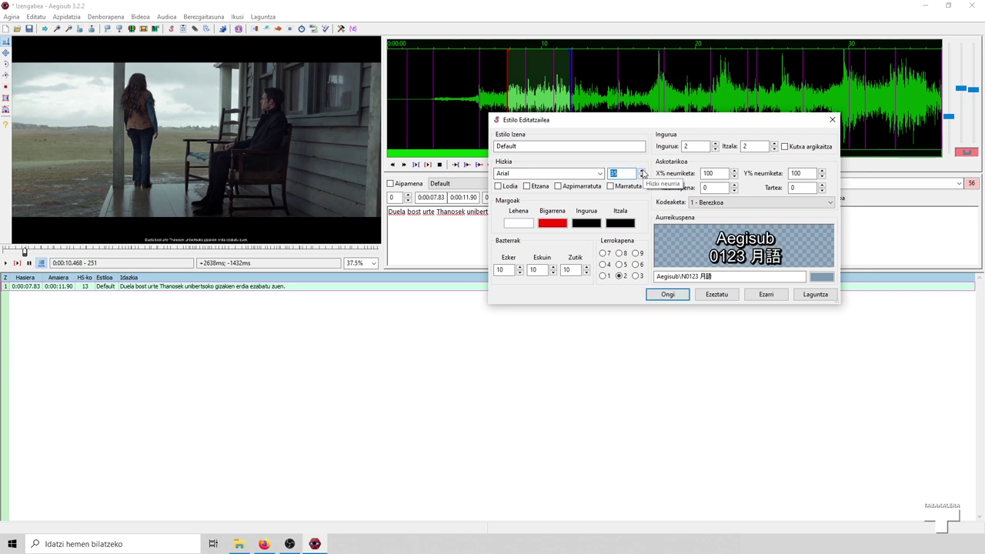
left_click(769, 297)
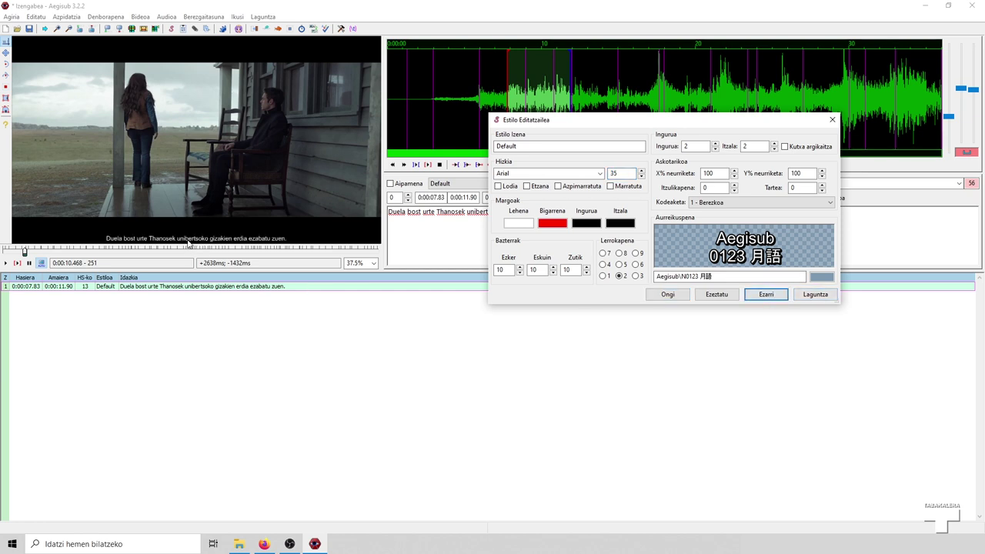
Increase the Default style's font size to 45, apply it and close the style editor
left_click(641, 170)
left_click(642, 170)
left_click(641, 170)
left_click(642, 170)
left_click(642, 170)
left_click(641, 170)
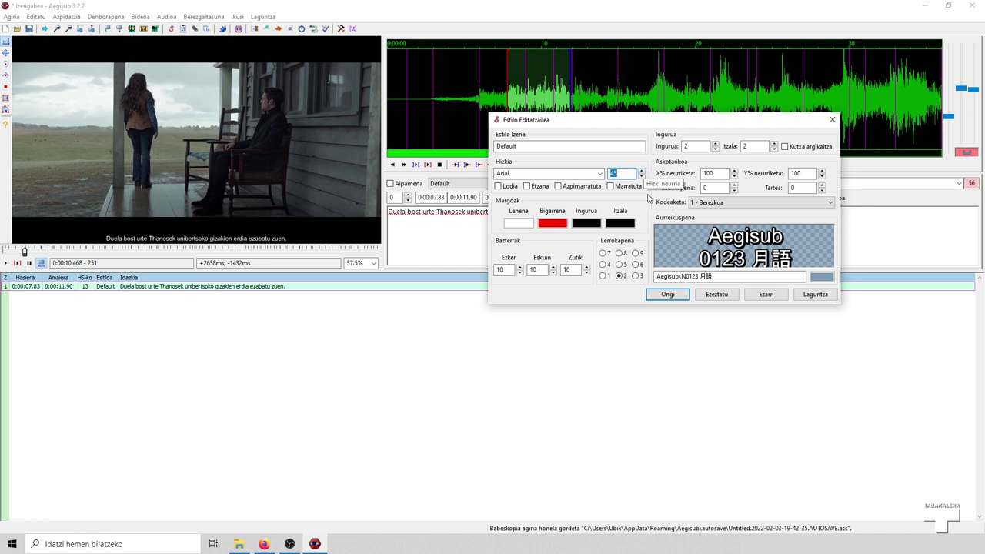
left_click(765, 294)
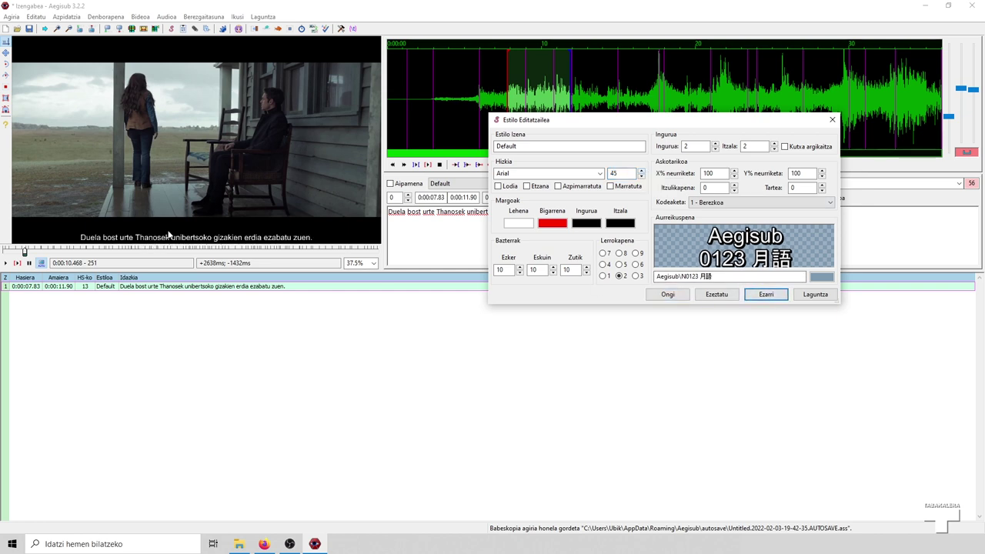
left_click(666, 294)
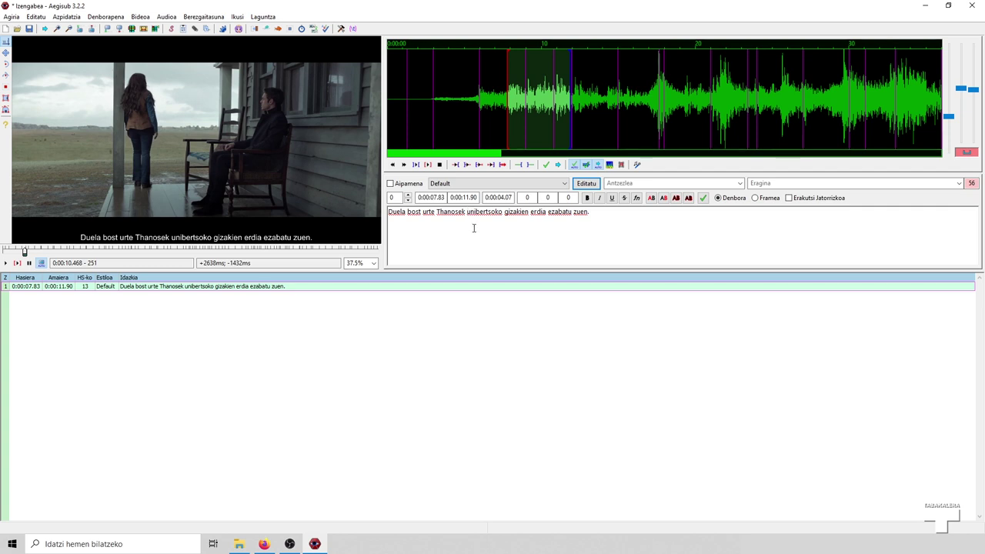
Try a \N line break between "unibertsoko" and "gizakien" in line 1's text, and remove it again
left_click(505, 212)
type("\\N")
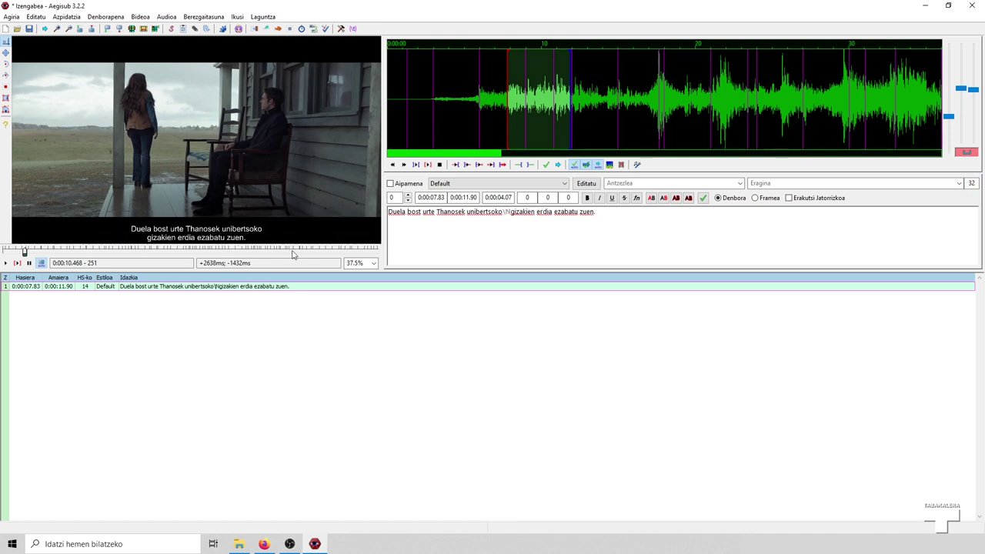
key("BackSpace")
key("BackSpace")
key("BackSpace")
key("BackSpace")
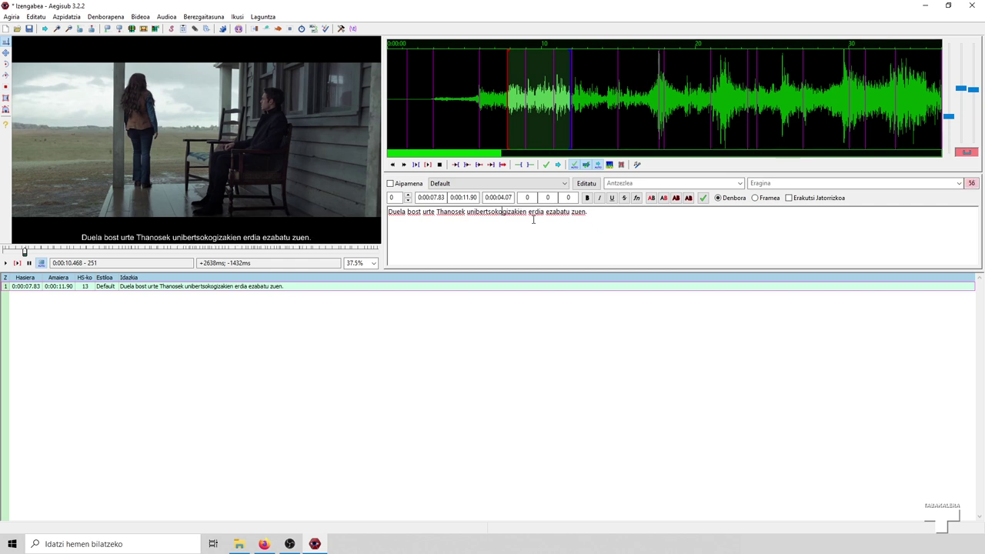
Split line 1's text into two rows with \N between "Thanosek" and "unibertsoko", and commit it to start line 2
type("o")
key("shift+Return")
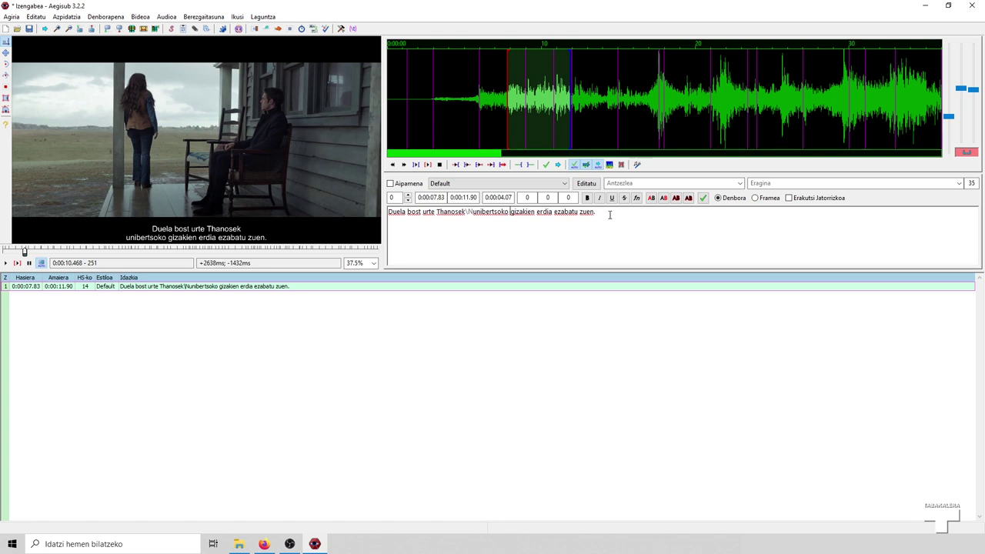
left_click(474, 212)
key("BackSpace")
key("BackSpace")
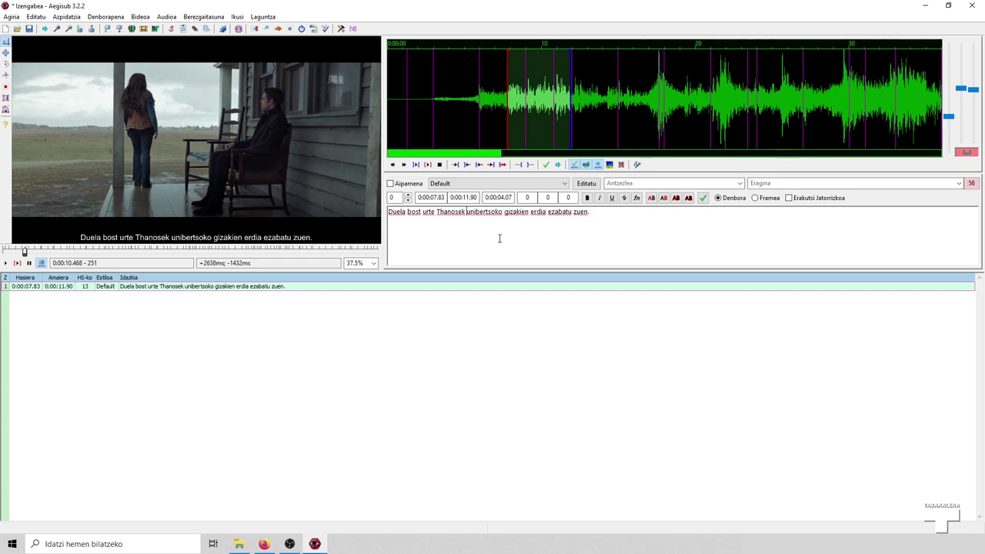
key("BackSpace")
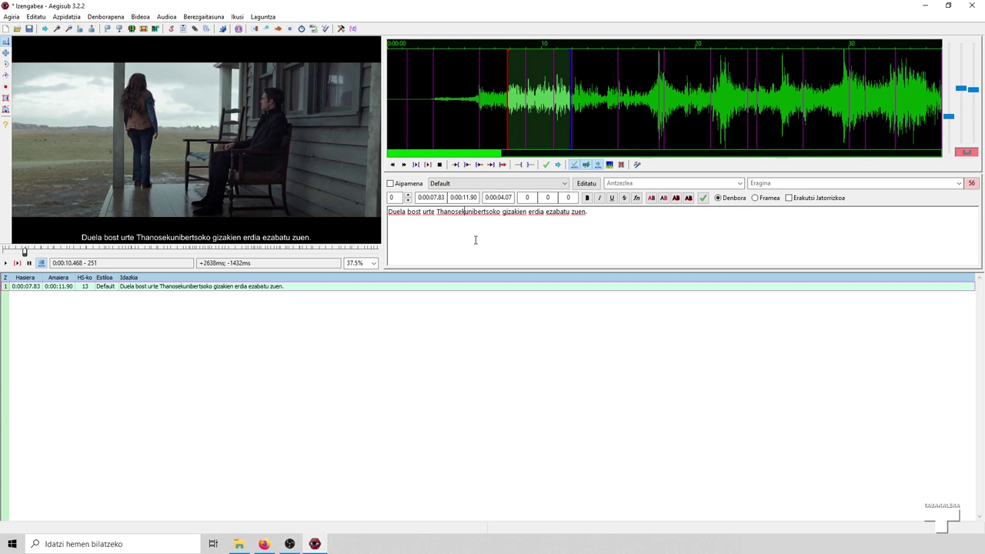
type("\\N")
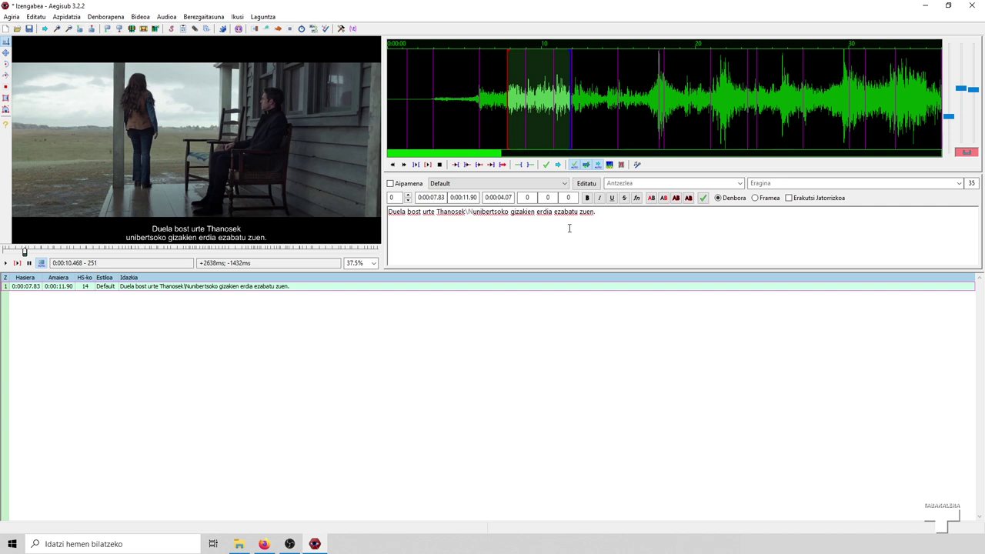
key("Return")
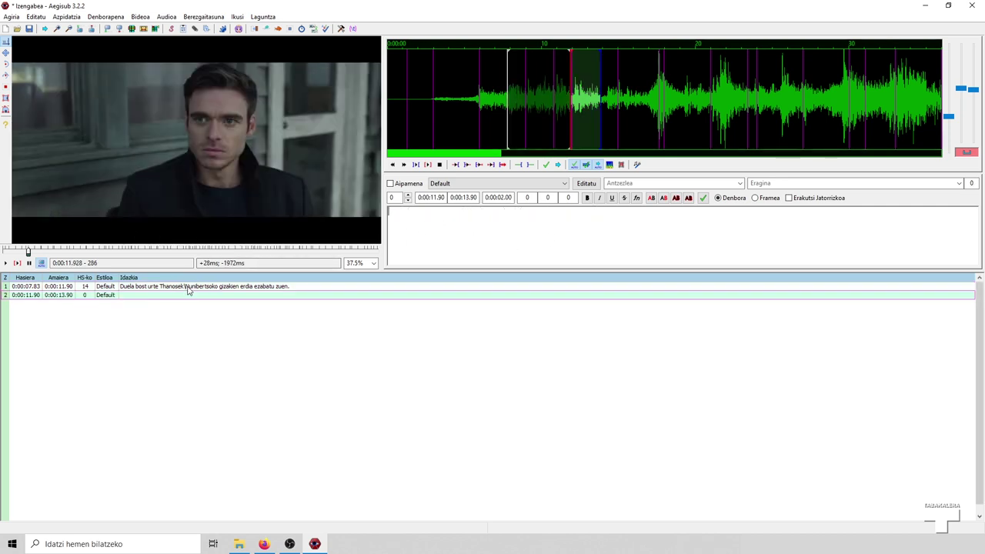
Check the two-row subtitle on the video by switching between lines 1 and 2 and playing from line 1's start
left_click(190, 290)
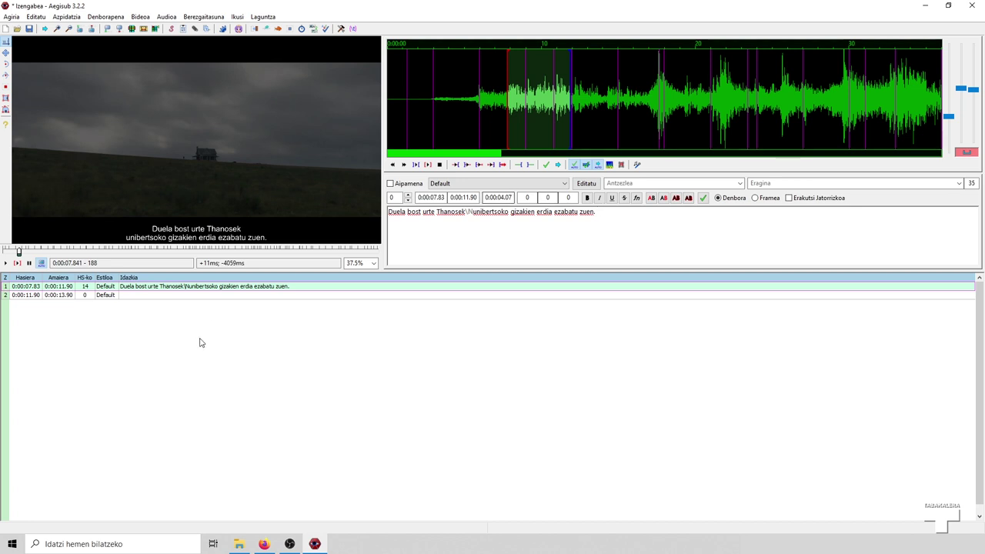
left_click(129, 297)
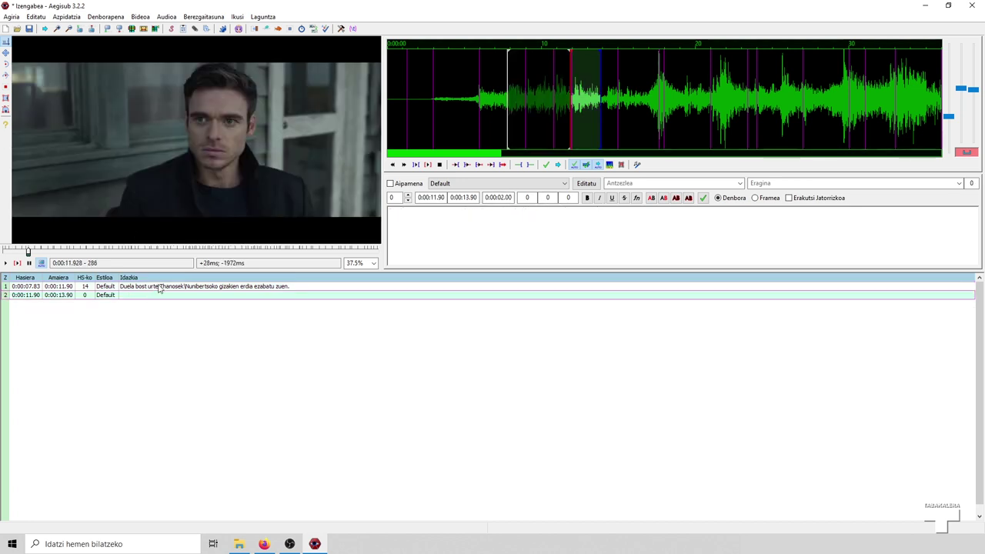
left_click(254, 287)
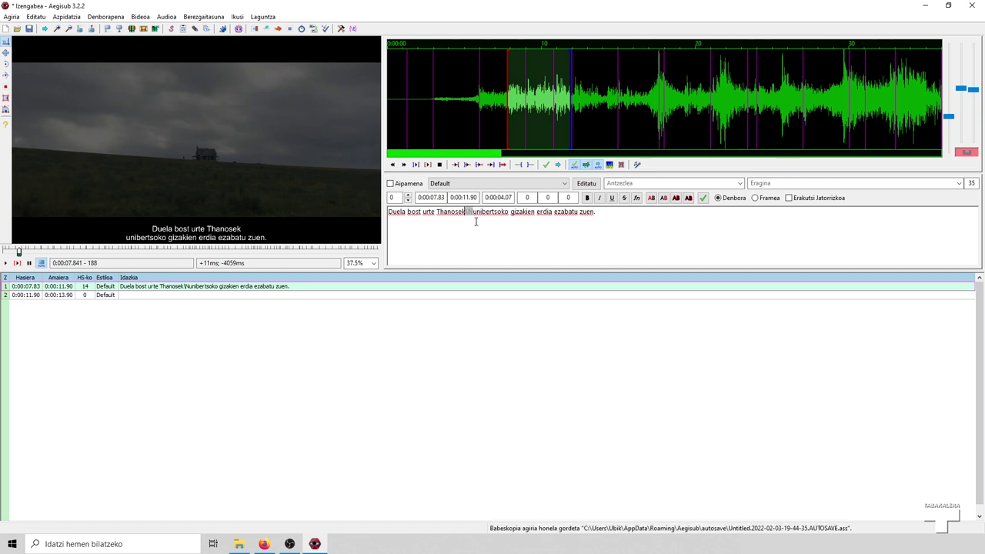
left_click(477, 212)
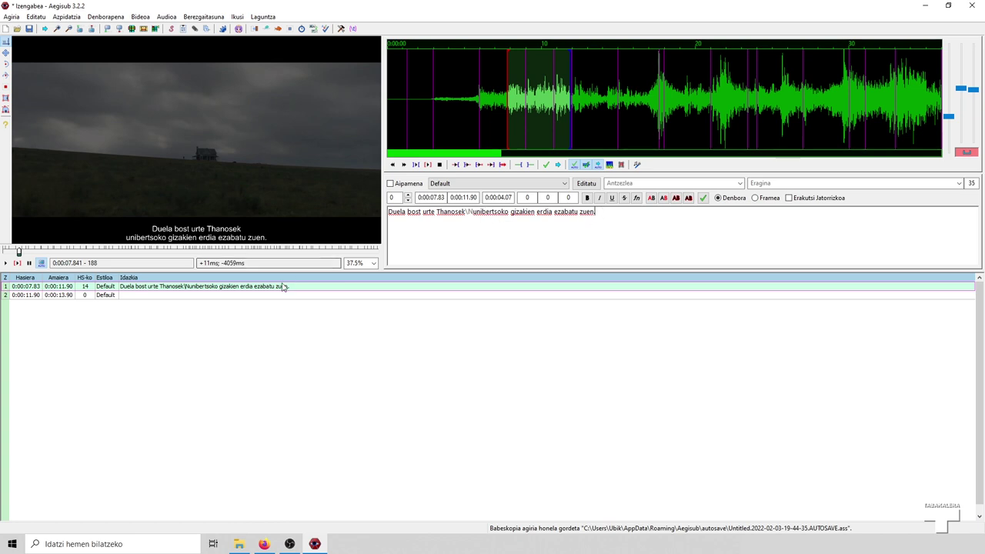
left_click(282, 294)
left_click(282, 286)
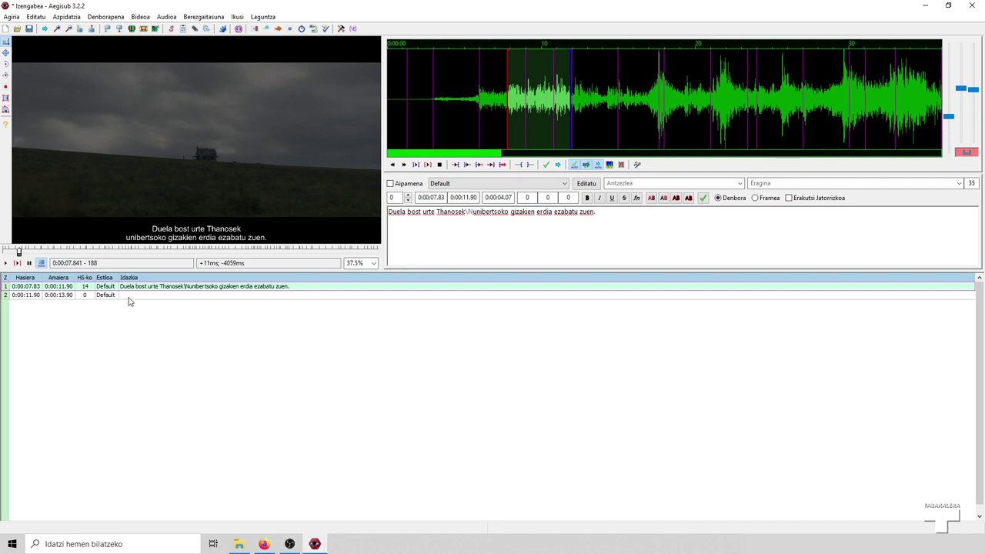
left_click(132, 299)
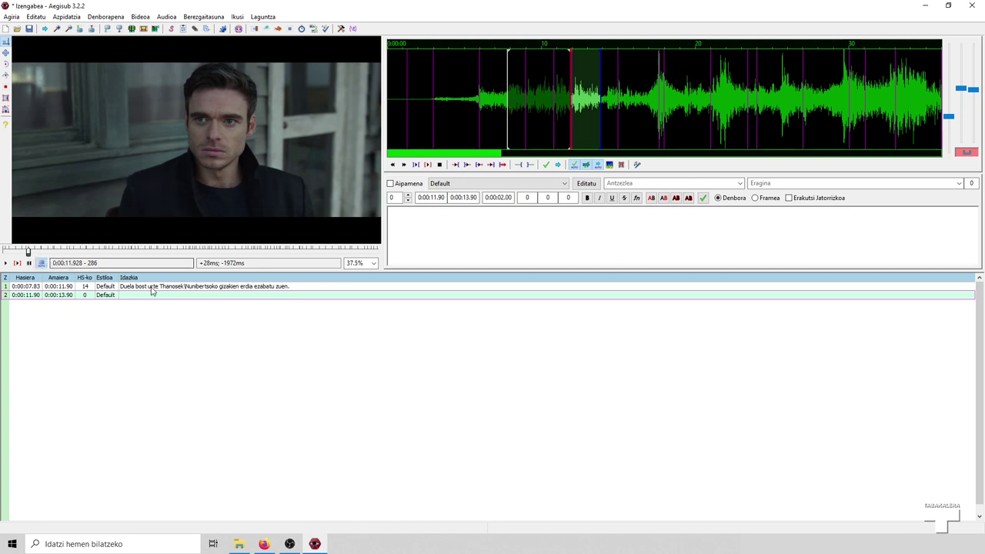
left_click(150, 287)
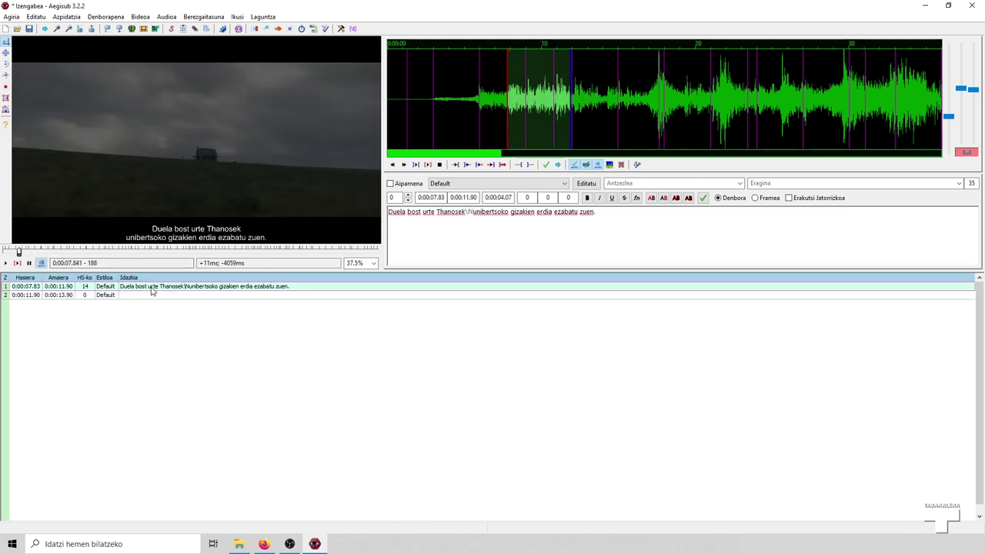
left_click(7, 264)
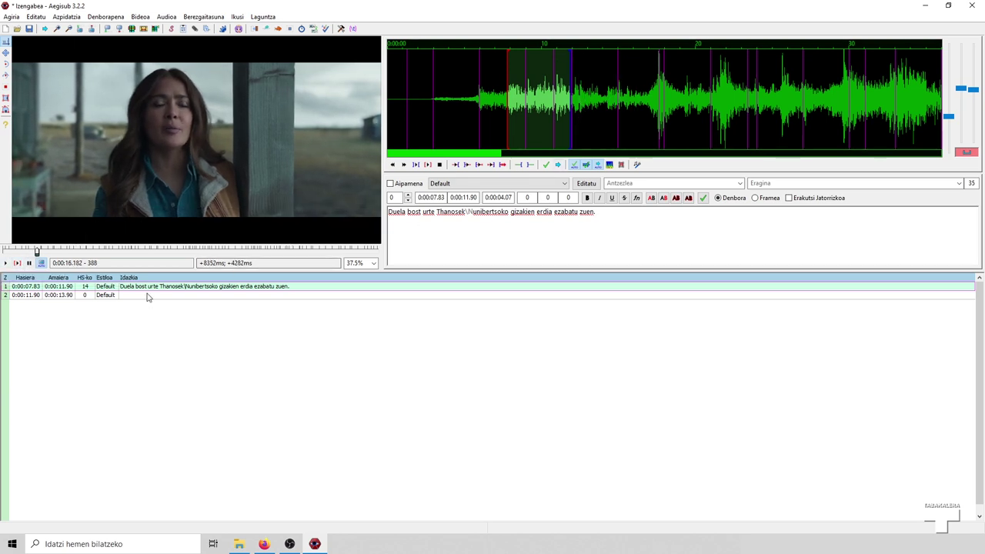
Mark line 2's timing on the enlarged waveform, starting at 0:00:12.08 and ending at 0:00:16.88
left_click(148, 296)
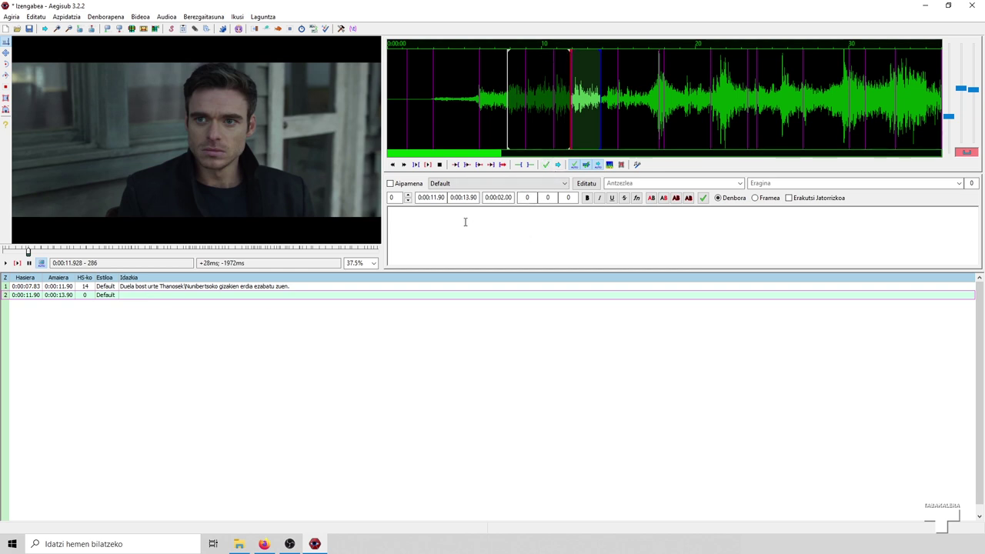
left_click(950, 115)
left_click(950, 115)
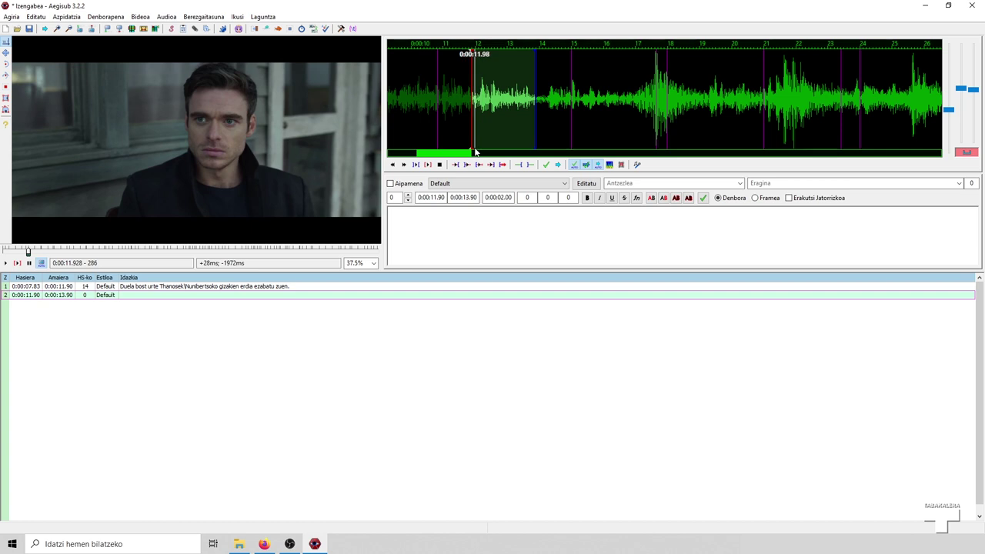
left_click_drag(473, 145, 487, 146)
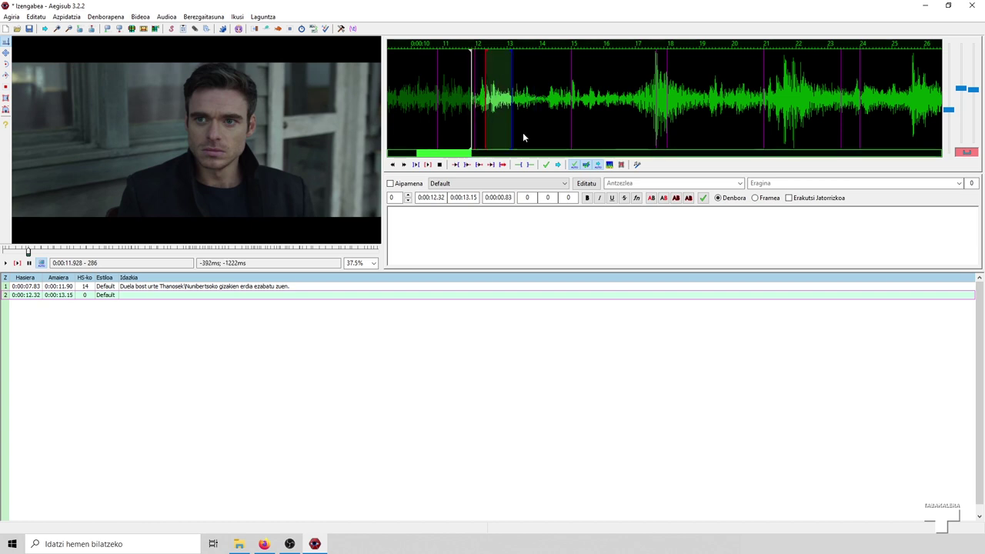
right_click(561, 139)
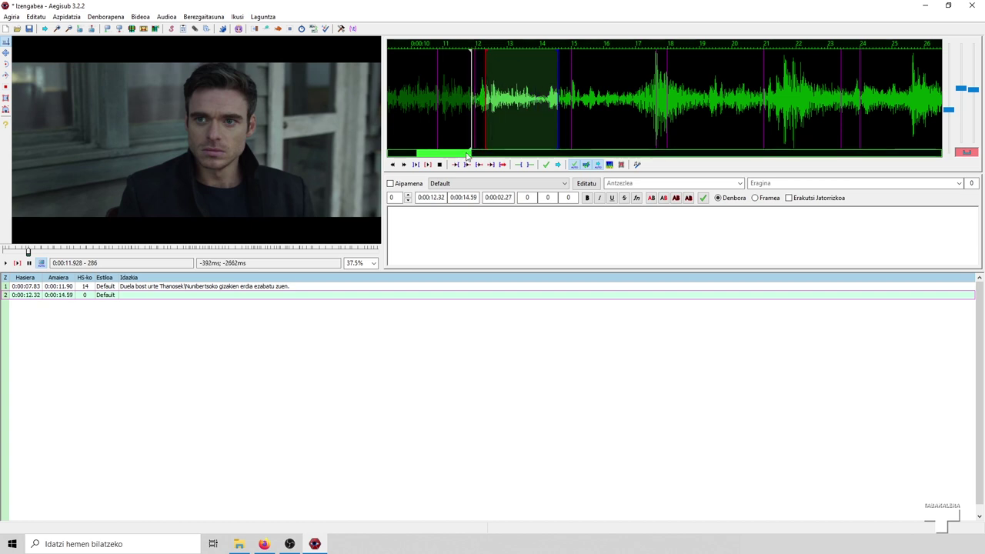
scroll(561, 55, "up", 4)
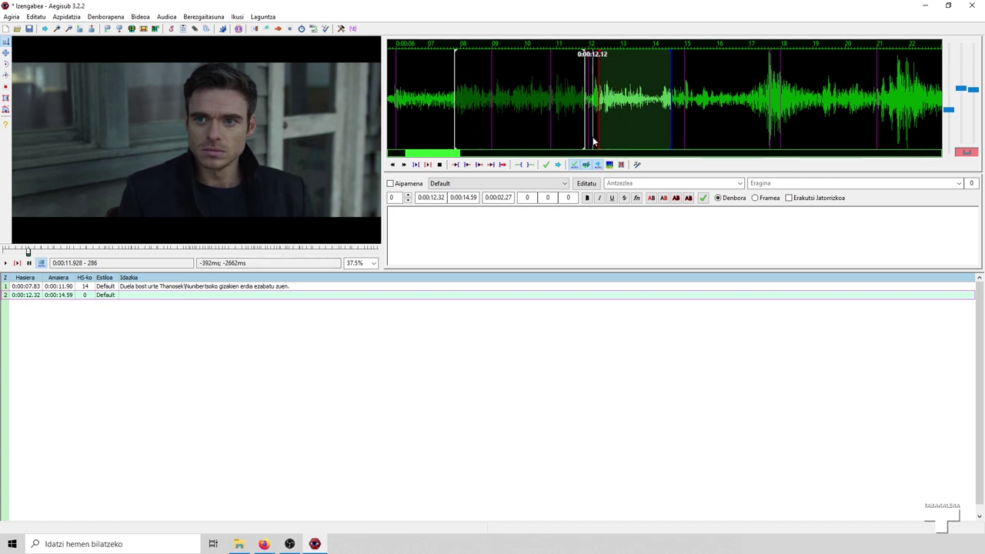
left_click_drag(591, 147, 744, 136)
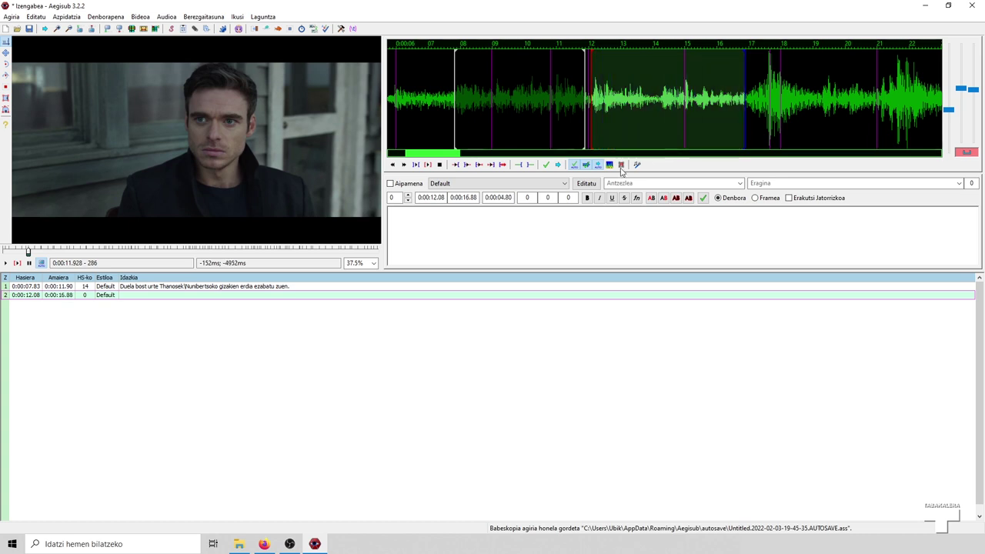
Listen to line 2's audio and shorten the line to end at 0:00:14.25
left_click(416, 165)
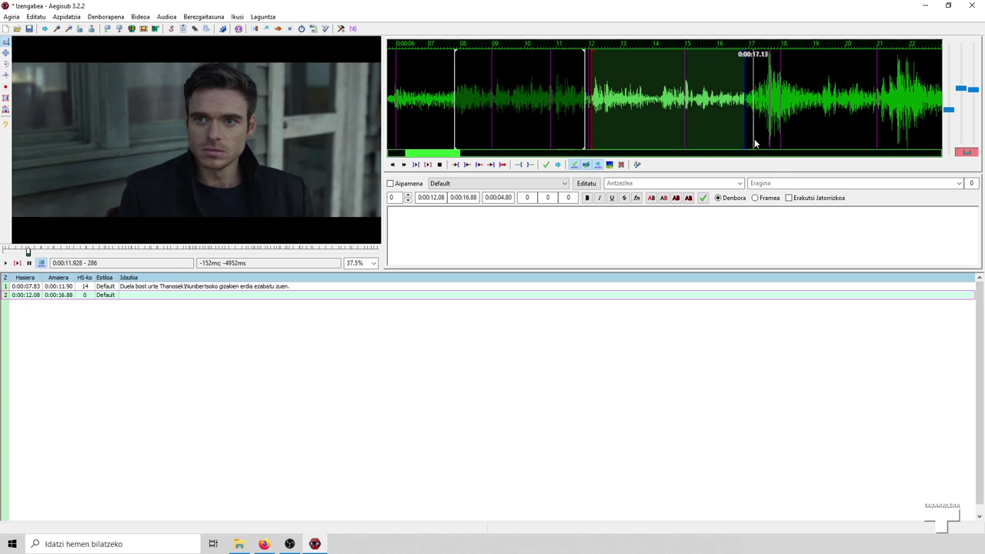
left_click_drag(744, 145, 683, 149)
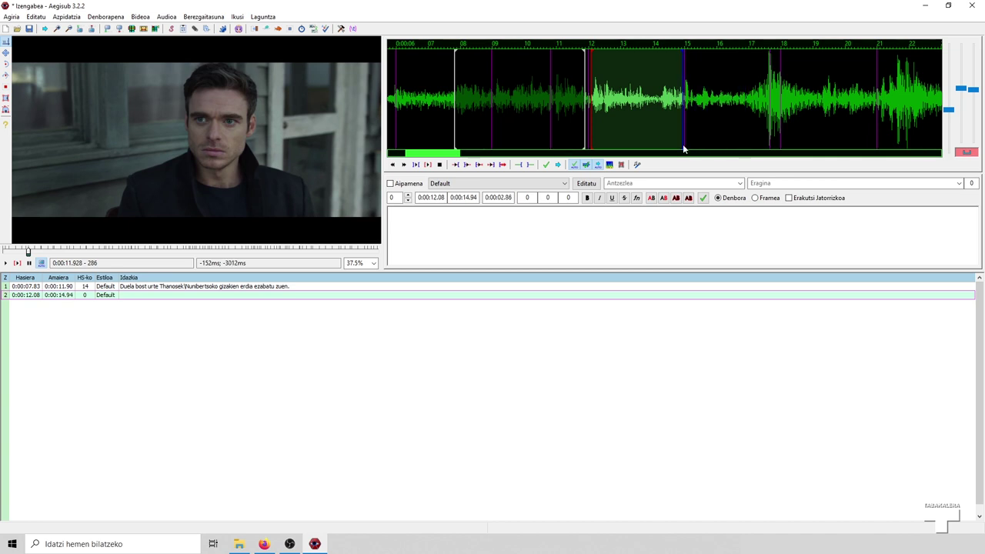
left_click(415, 165)
left_click_drag(684, 147, 661, 148)
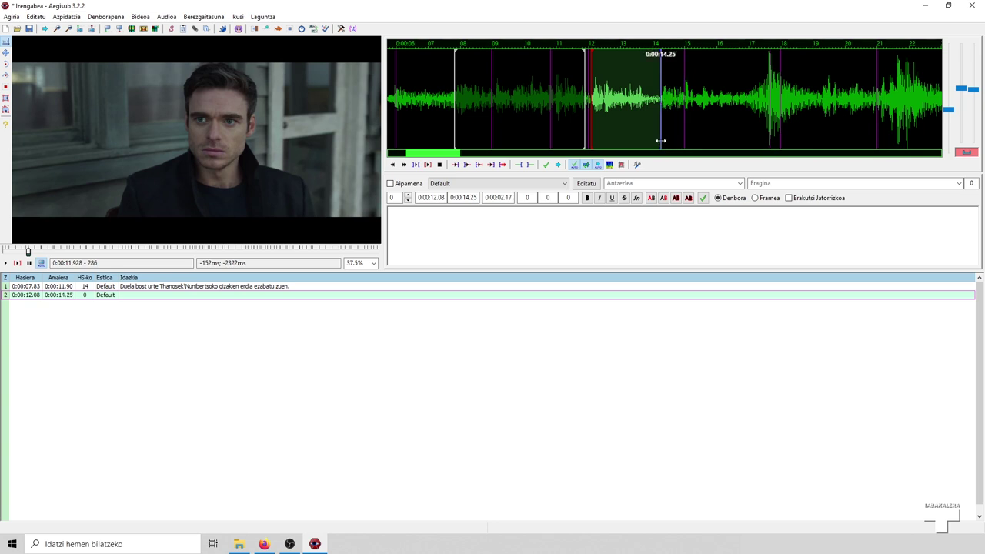
Enter "Baina planeta honetako biztanleek..." as line 2's text, commit it, and check the subtitle on the video
left_click(488, 222)
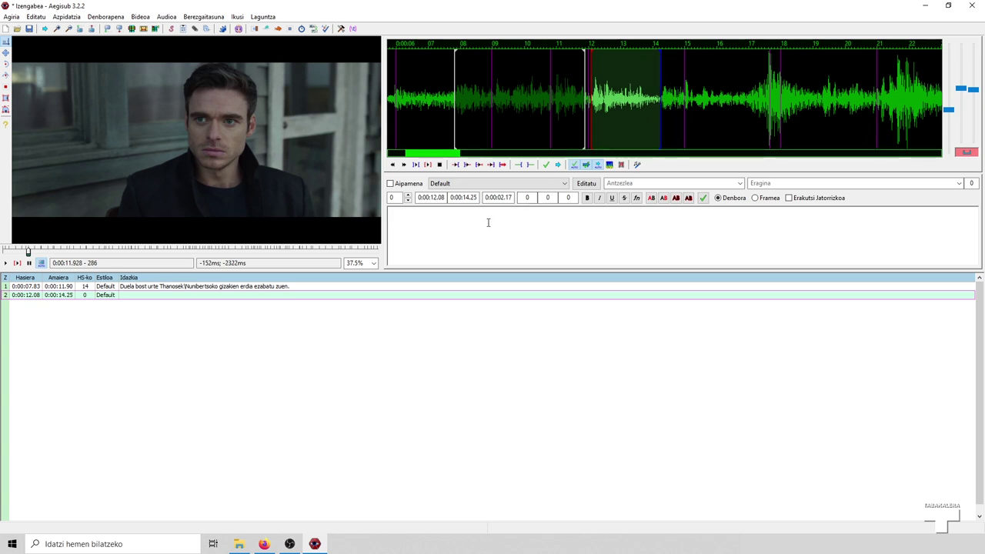
type("Baina planeta")
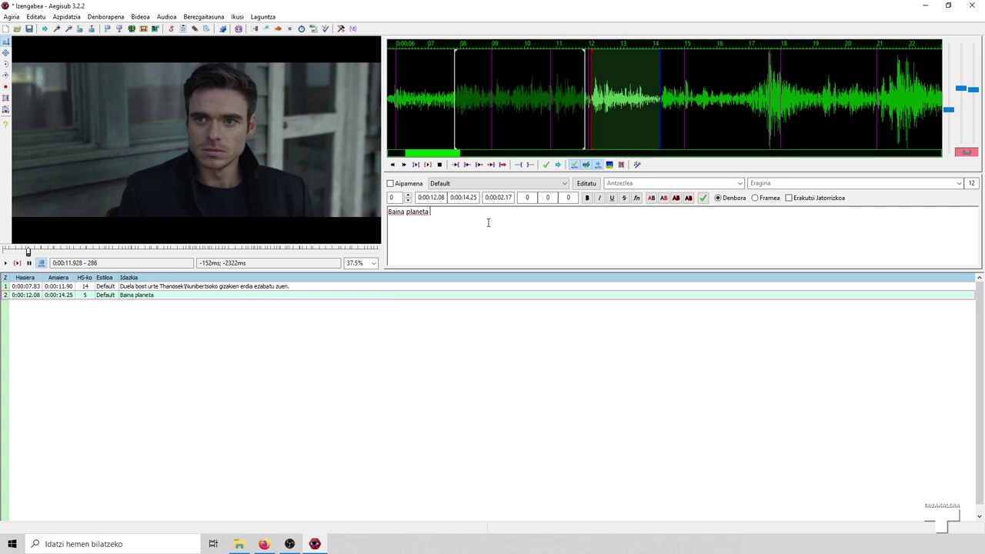
type(" honetako biztanleek...")
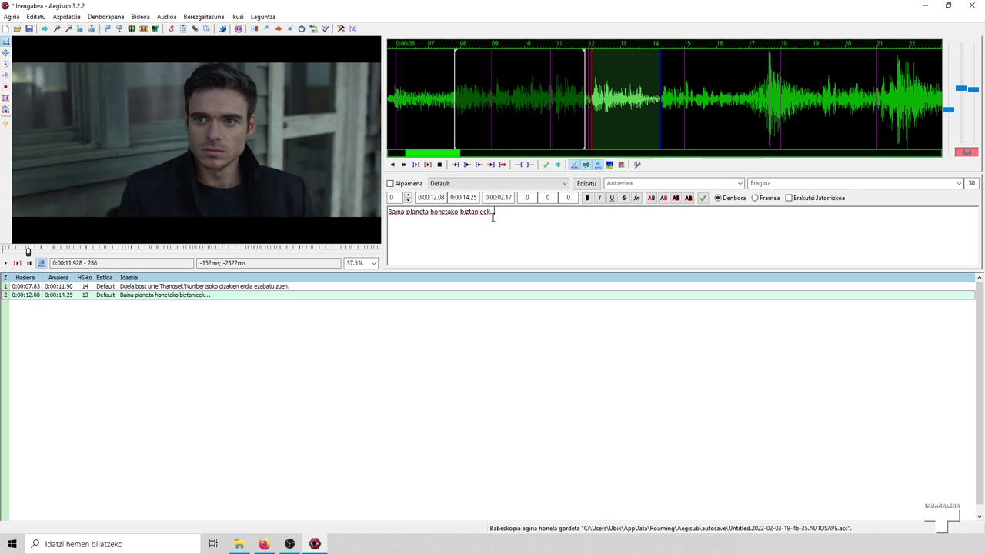
key("Return")
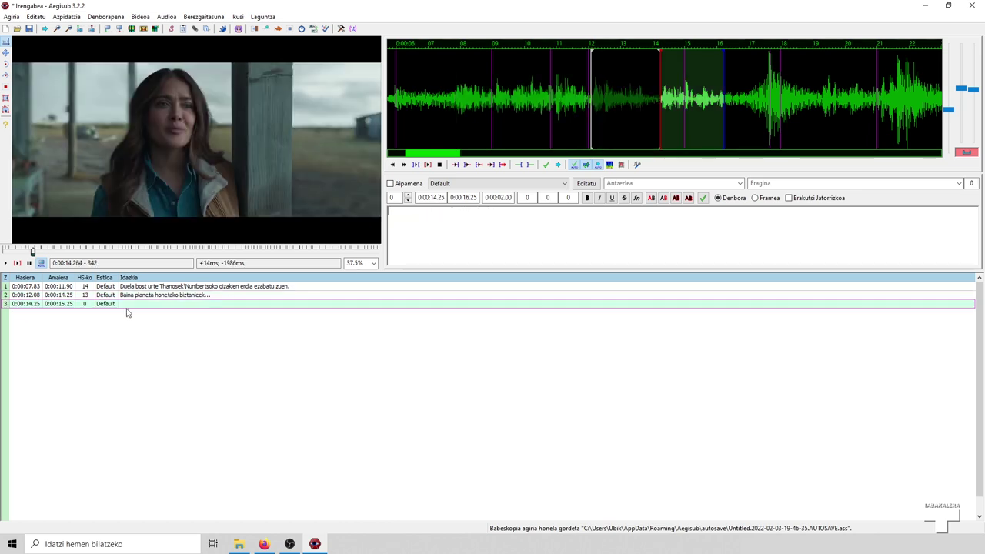
left_click(155, 296)
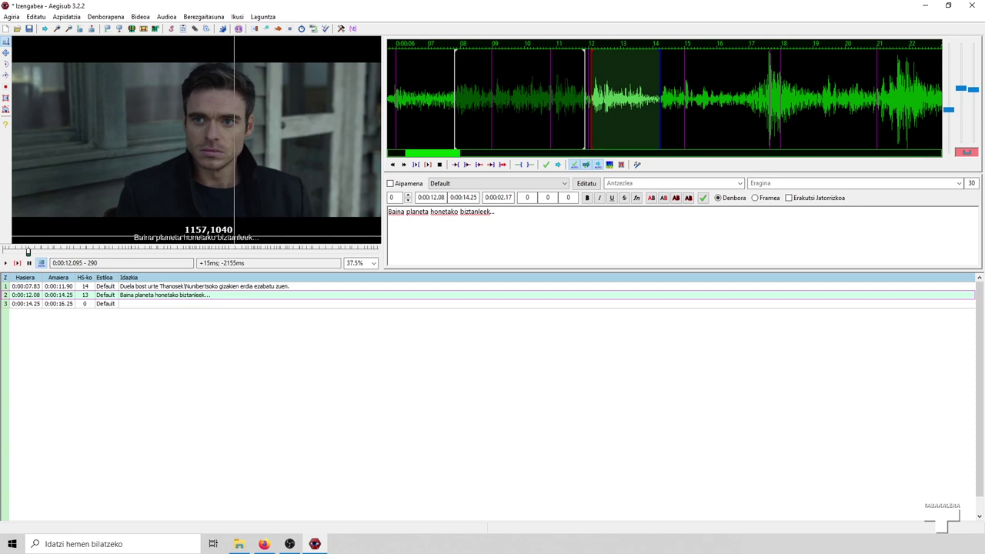
Time line 3 on the enlarged waveform to start at 0:00:14.26 and end at 0:00:17.16, listening to its audio
left_click(168, 304)
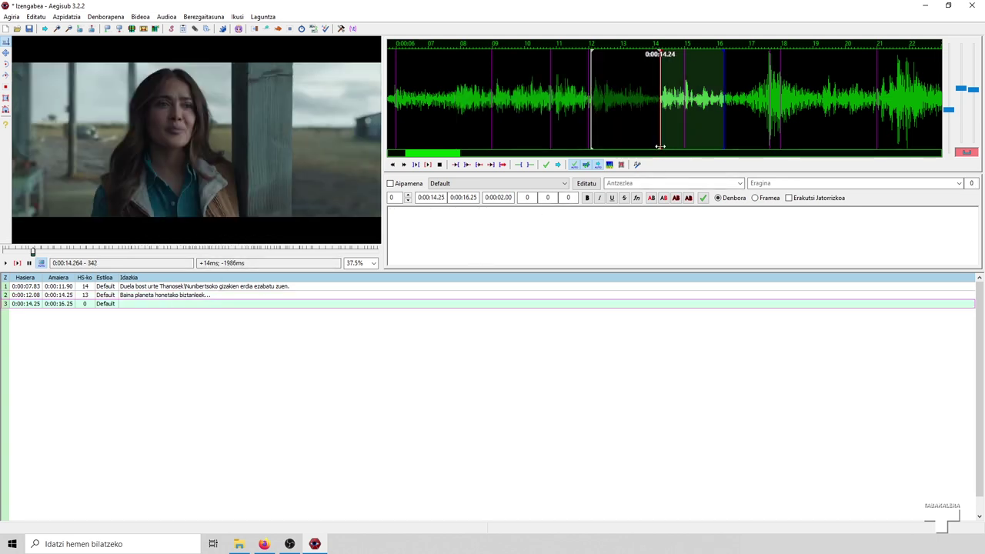
scroll(951, 106, "up", 3)
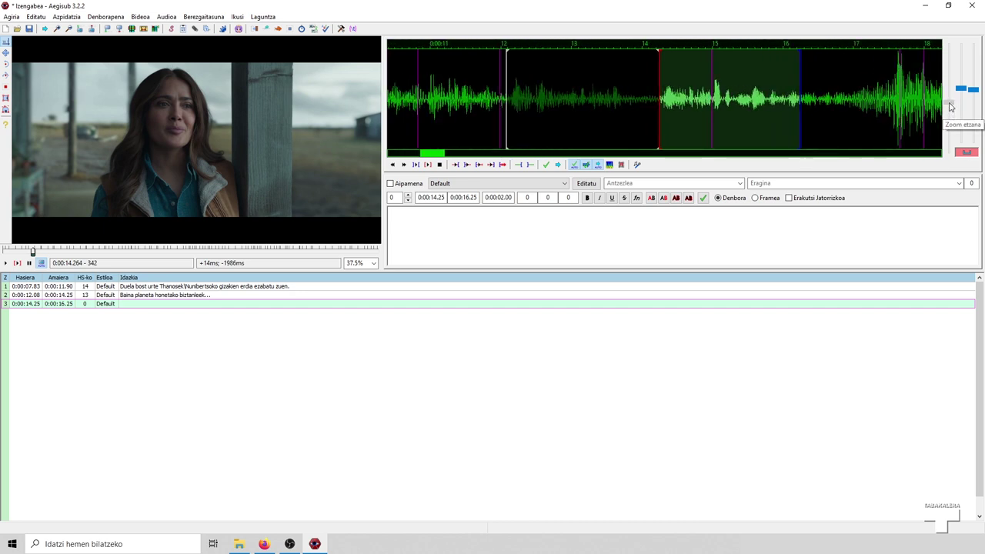
left_click(664, 144)
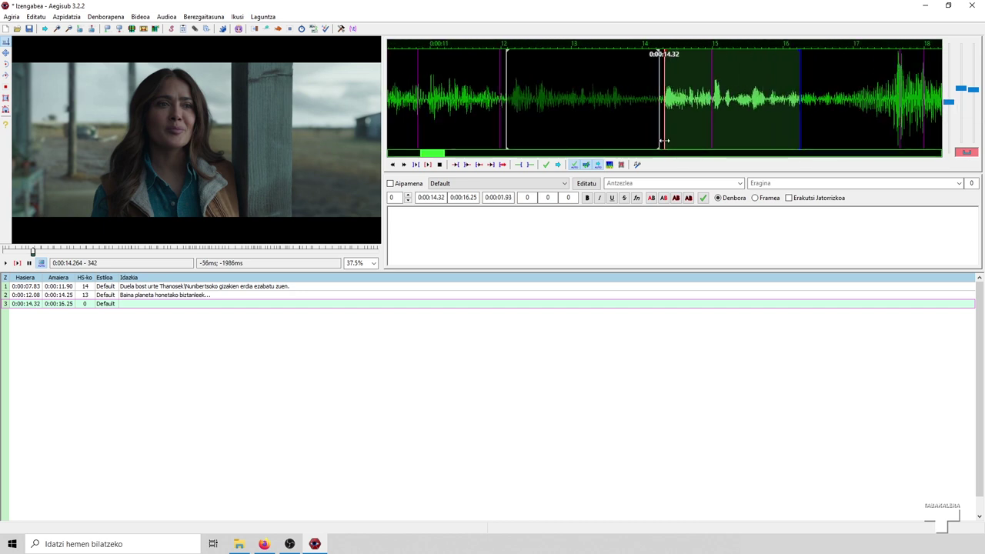
left_click_drag(664, 142, 659, 146)
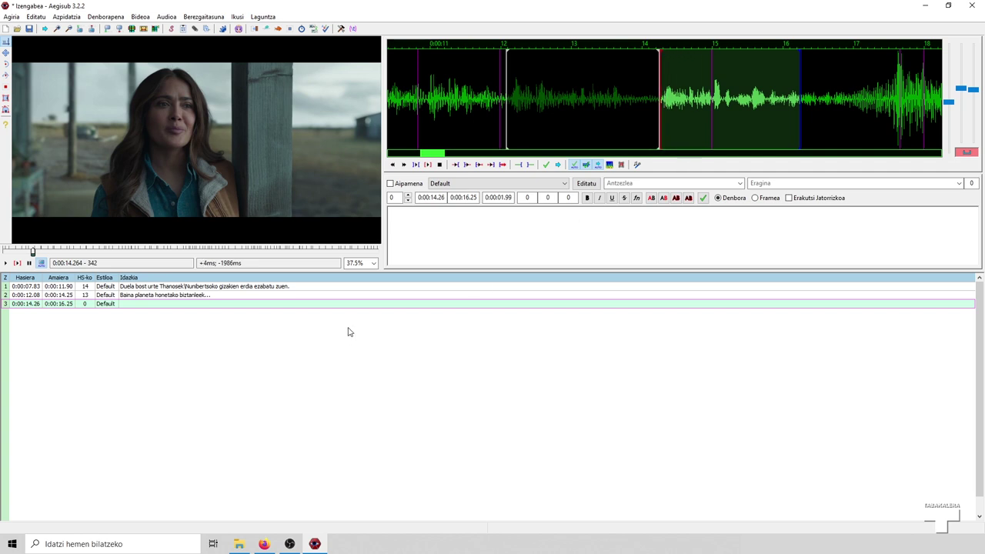
left_click(437, 226)
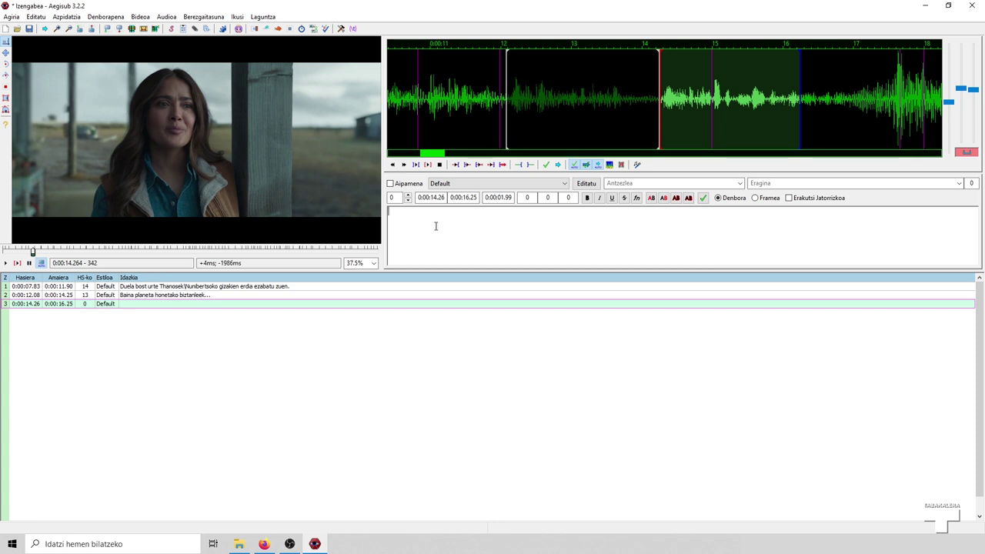
left_click_drag(800, 131, 880, 146)
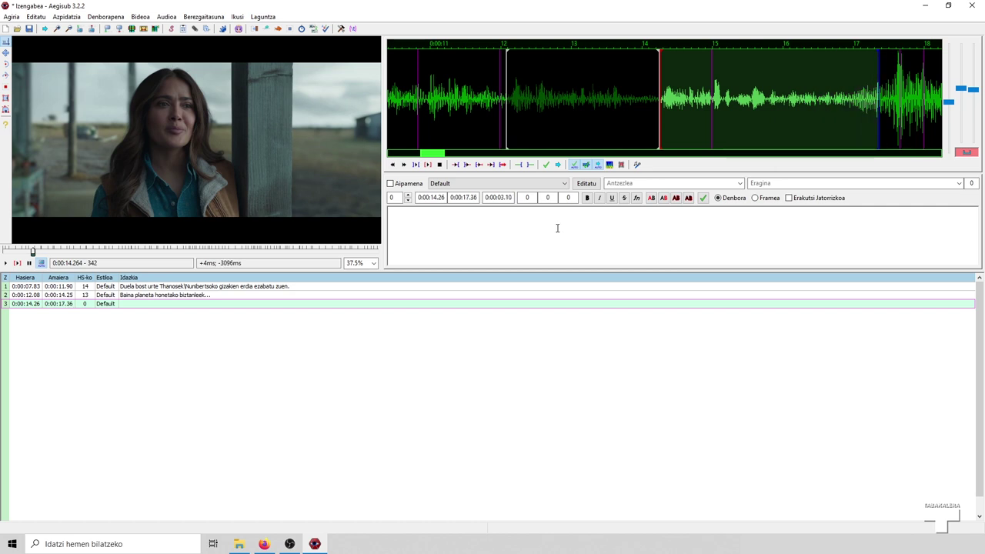
left_click(415, 164)
left_click_drag(880, 130, 866, 138)
Enter "keinu bakar batekin bueltan ekarri zituzten." as line 3's text
left_click(416, 232)
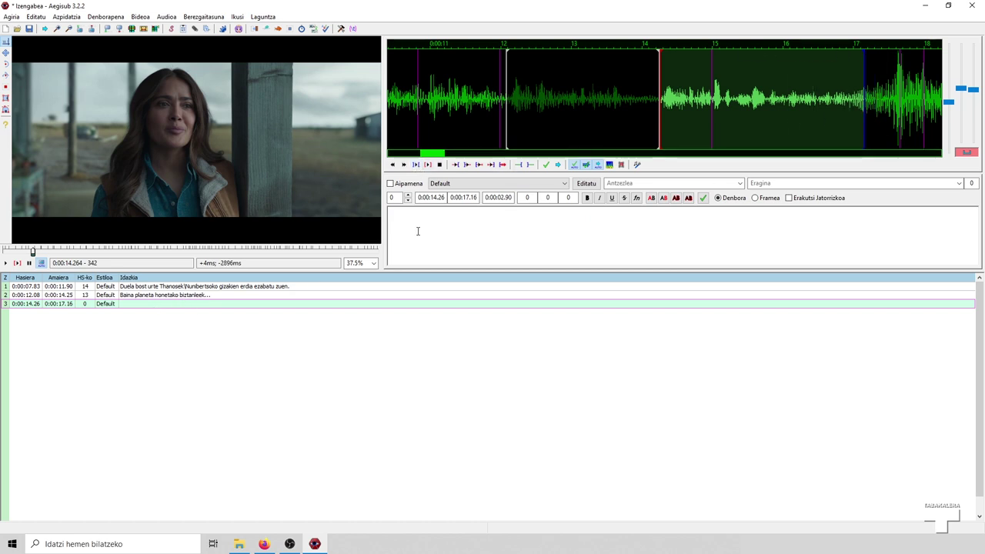
type("keinu bakar at")
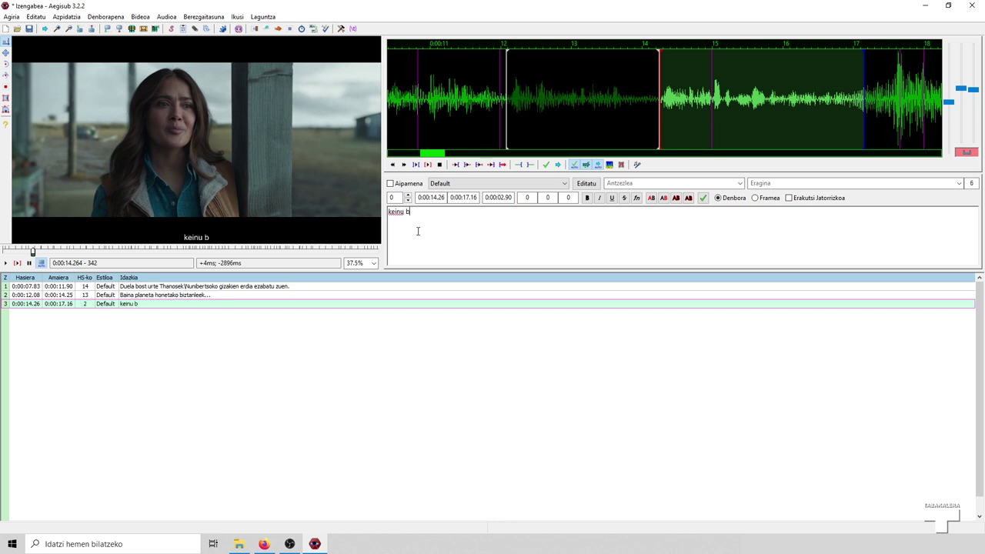
key("BackSpace")
key("BackSpace")
type("bateki")
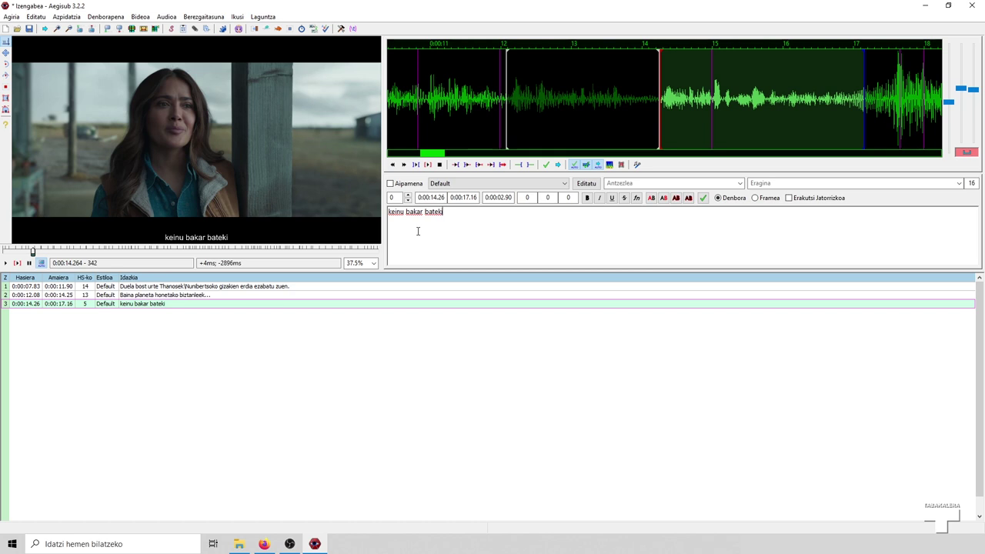
type("n bueltan e")
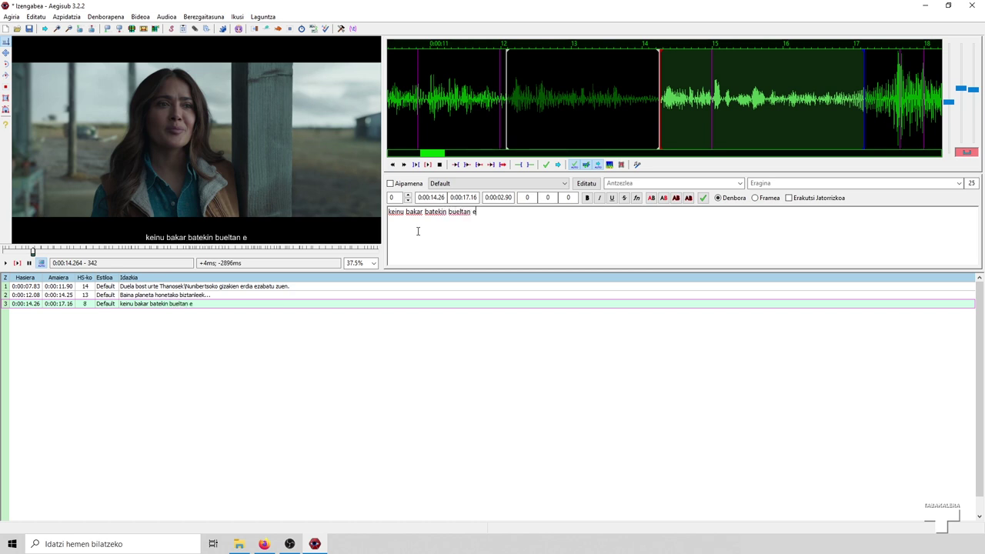
type("karri zitu")
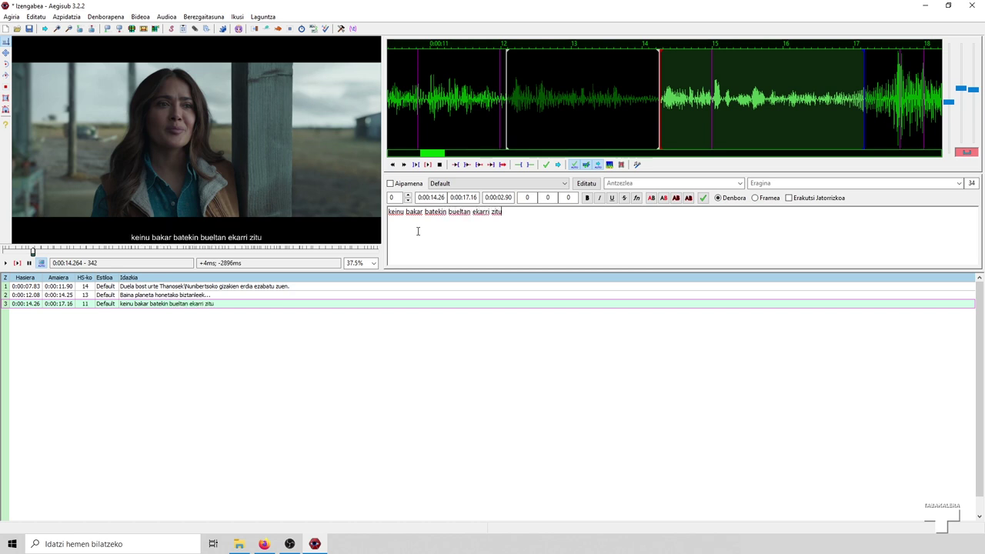
type("zten.")
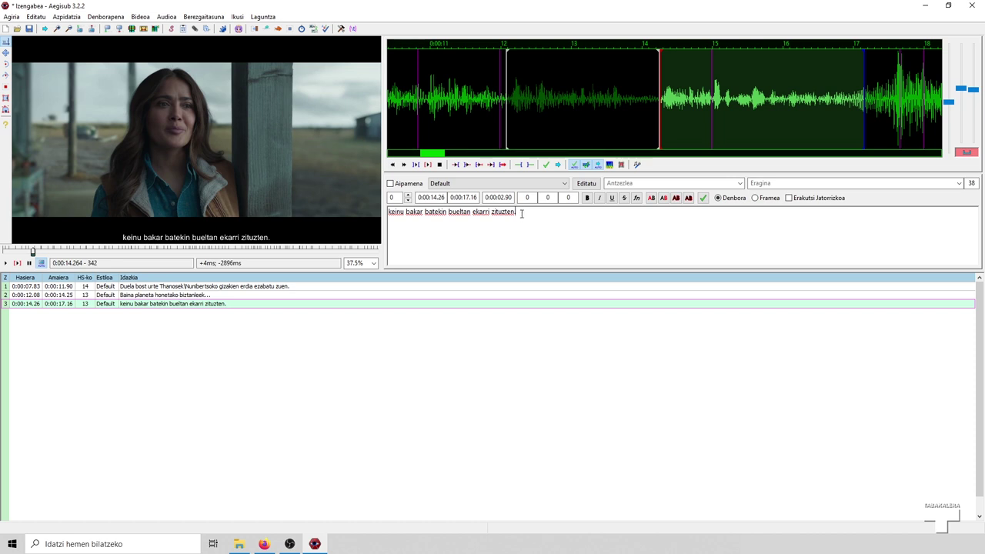
key("BackSpace")
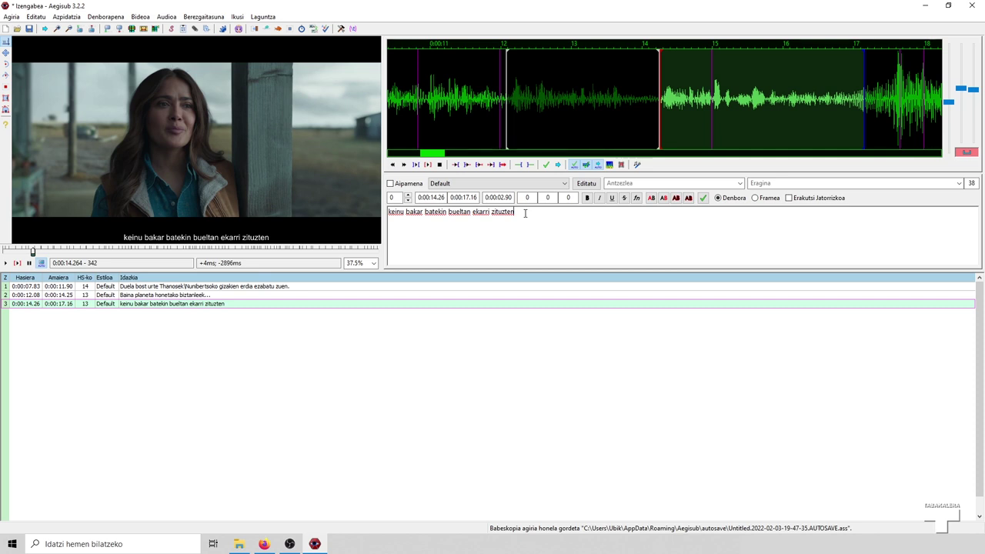
type(".")
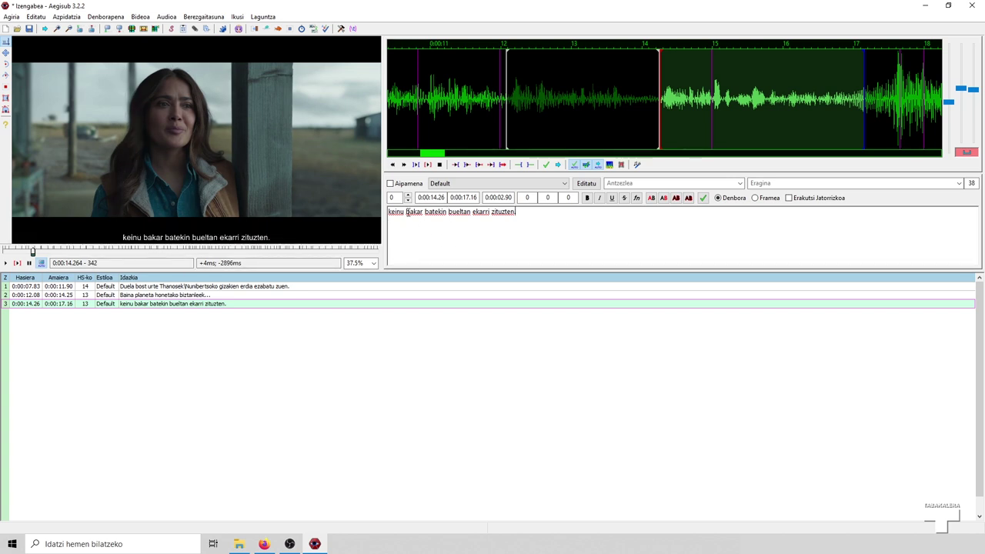
Split line 3's text into two rows with \N between "batekin" and "bueltan", and commit it to start line 4
left_click(450, 213)
key("BackSpace")
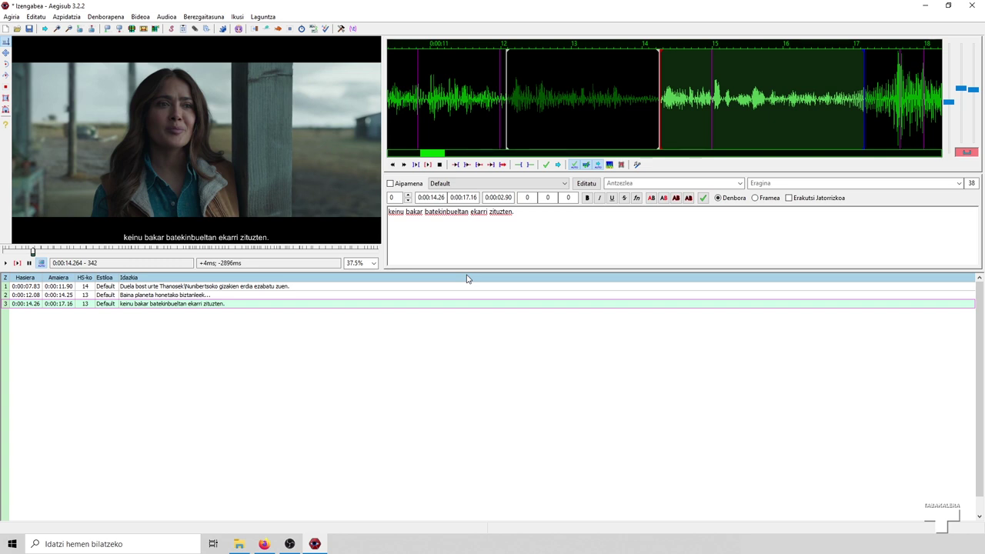
key("shift+Return")
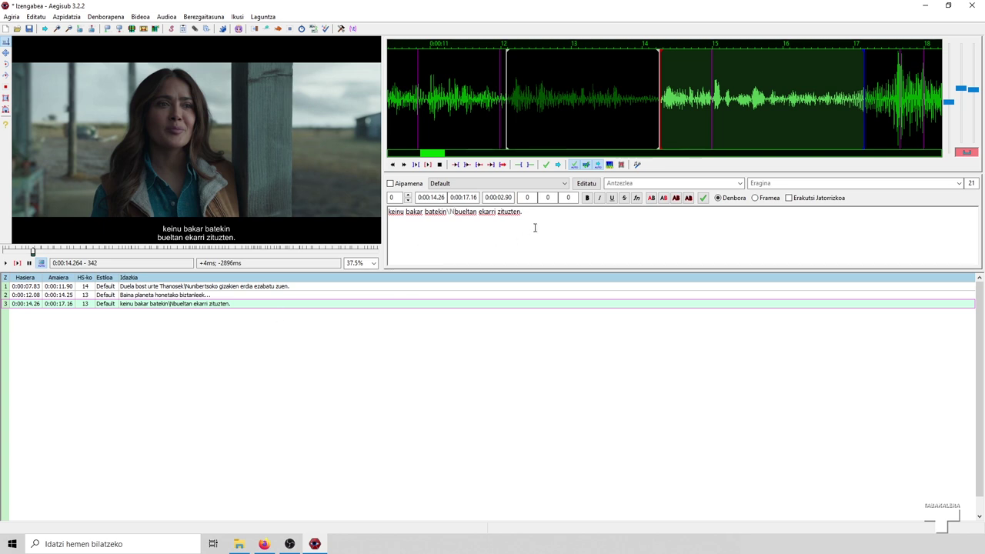
key("Return")
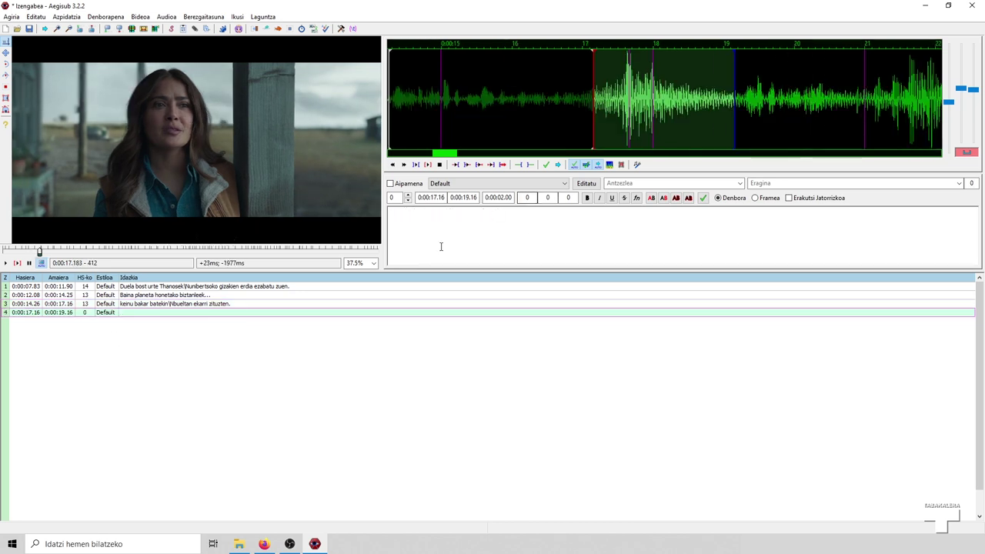
Play the video from about 0:00:05.9, before line 1, through line 3 to check the three subtitles, and pause it
left_click(23, 288)
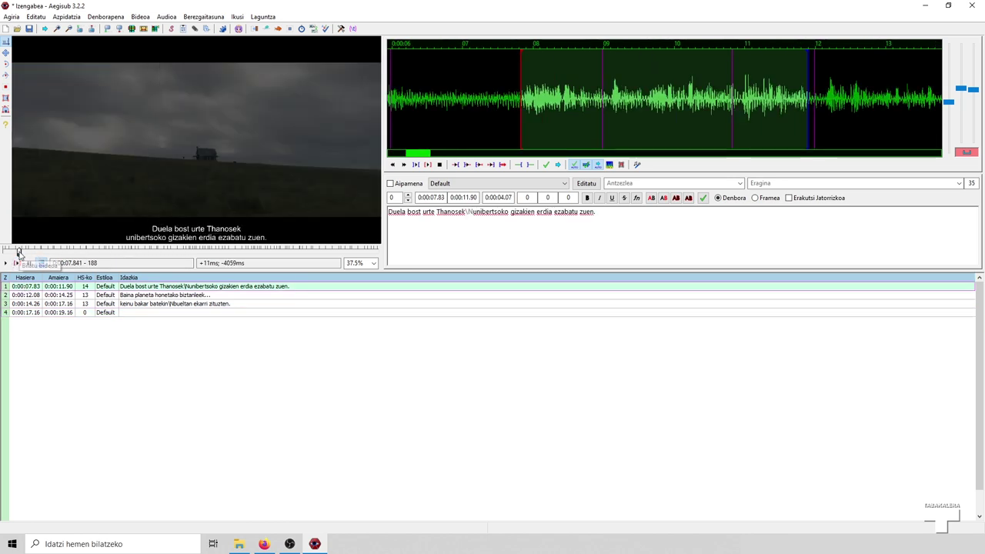
left_click_drag(19, 253, 15, 253)
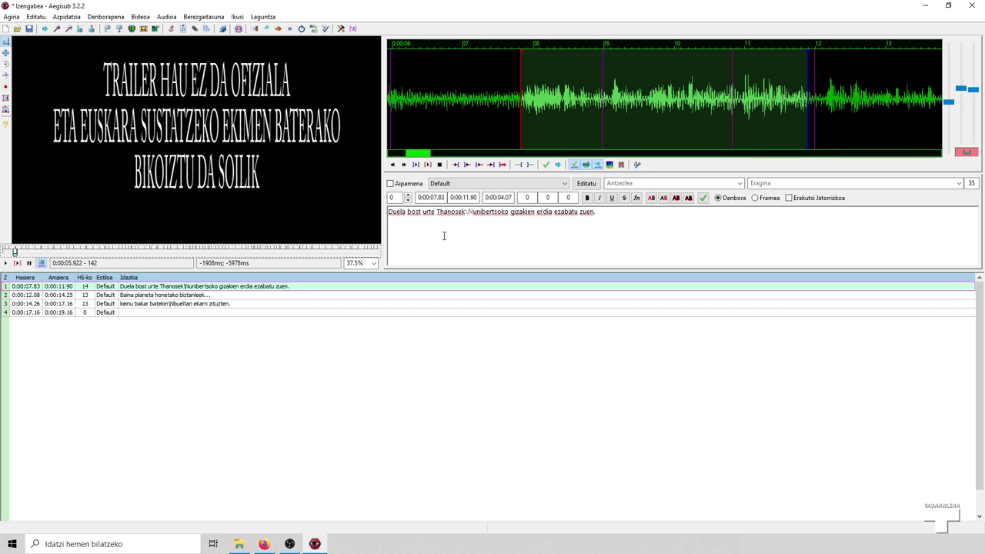
left_click(5, 262)
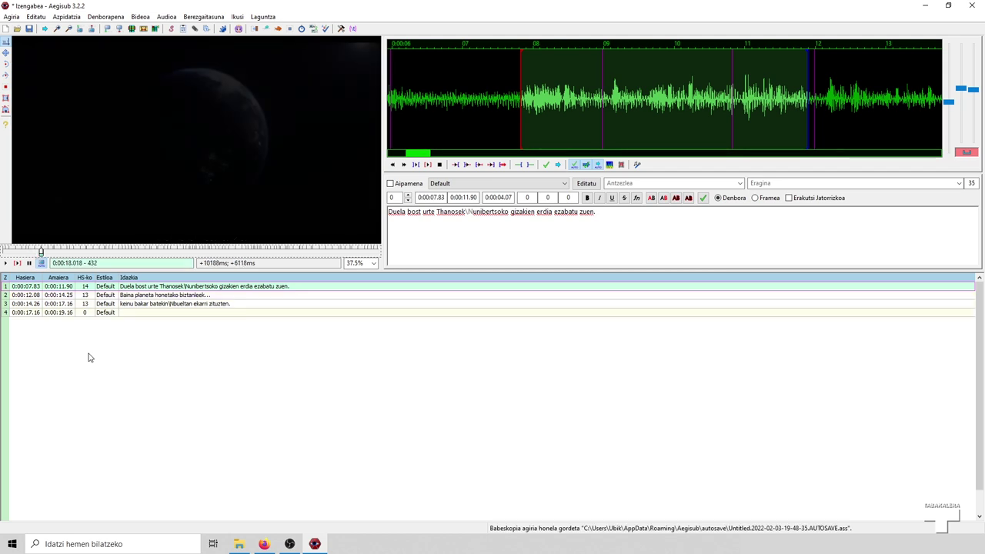
left_click(28, 263)
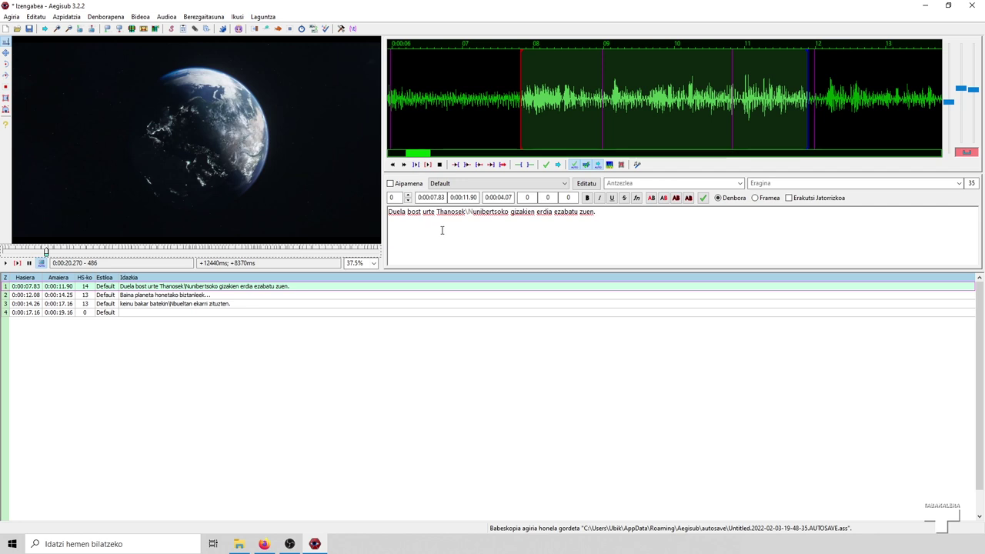
View more of the waveform around line 1, look at the subtitle files on the desktop, and return to Aegisub
left_click(603, 216)
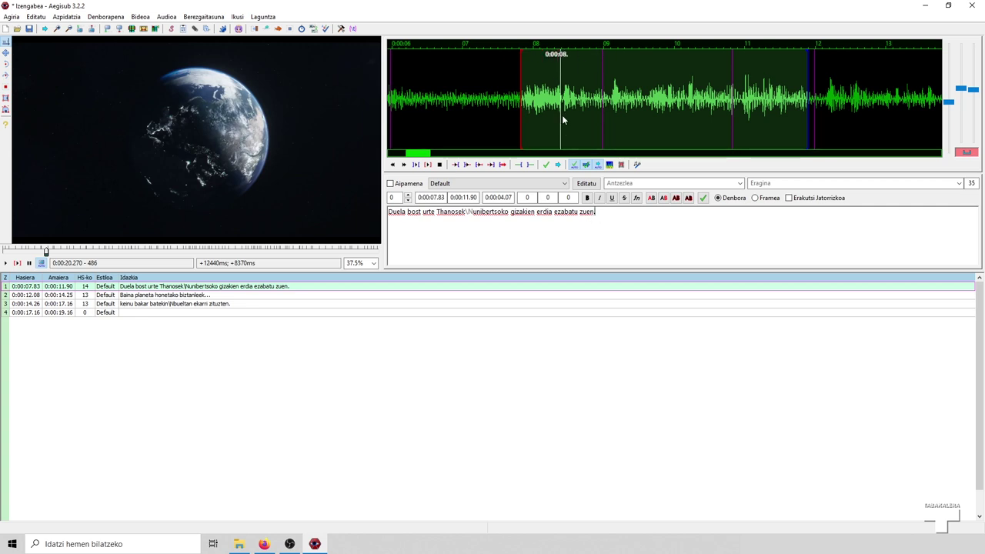
left_click_drag(948, 102, 951, 117)
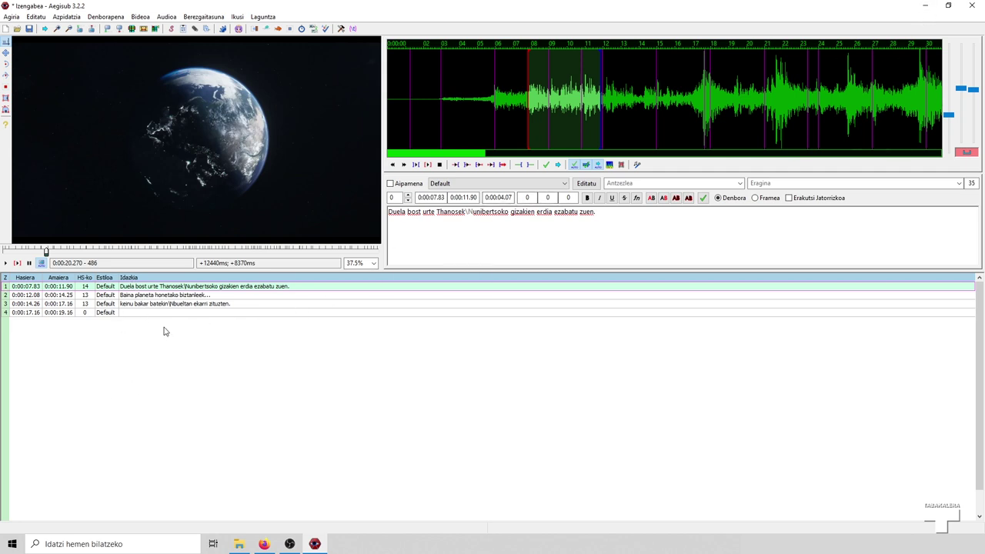
left_click(927, 9)
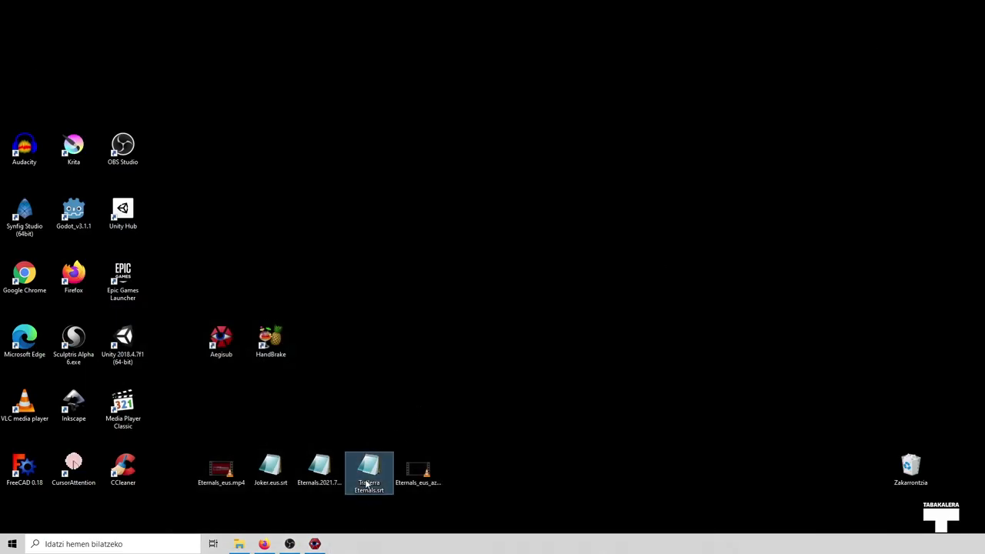
left_click(314, 543)
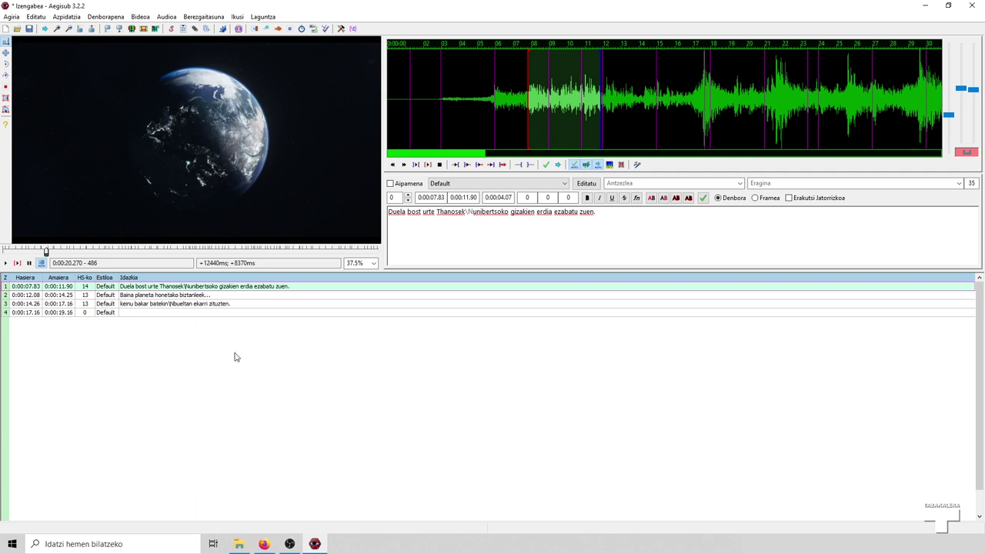
left_click(10, 17)
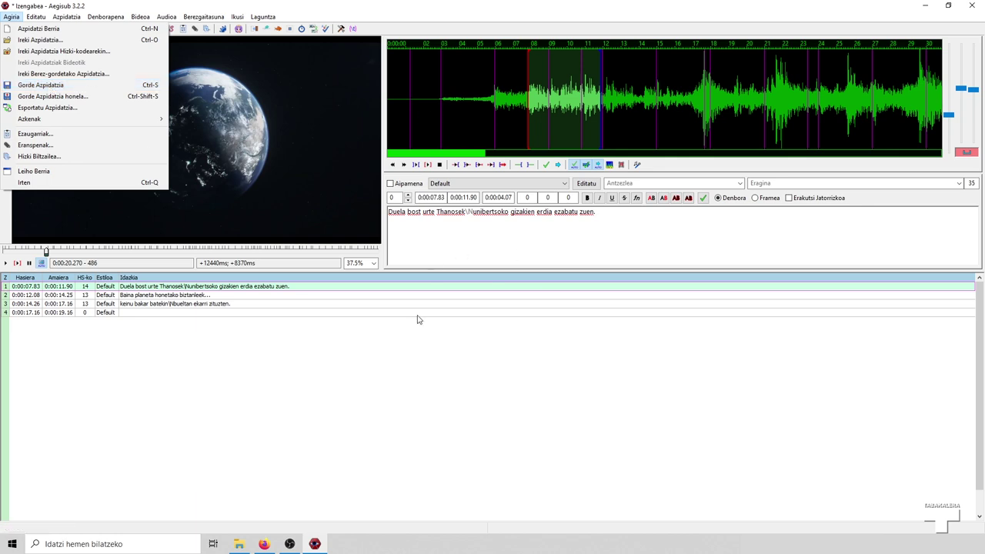
left_click(46, 95)
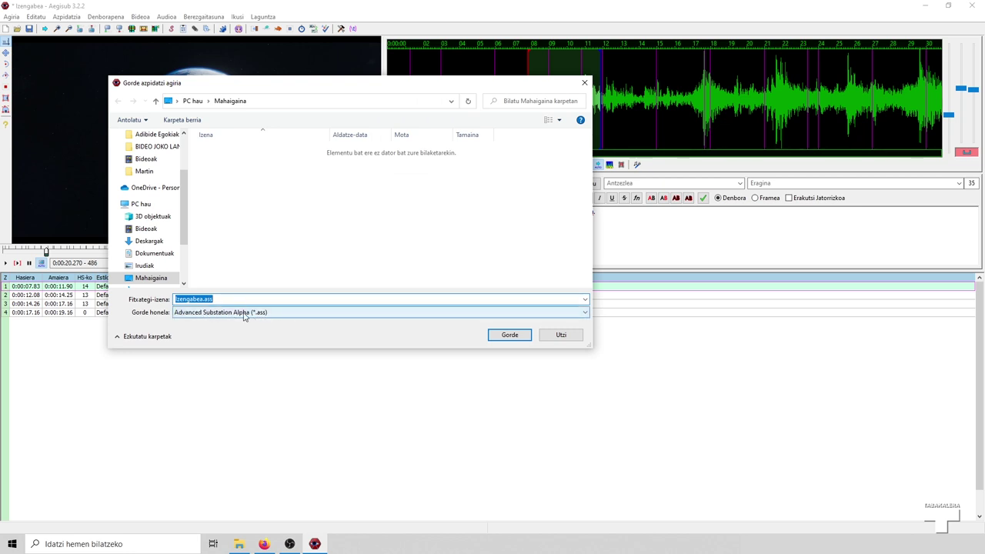
left_click(572, 339)
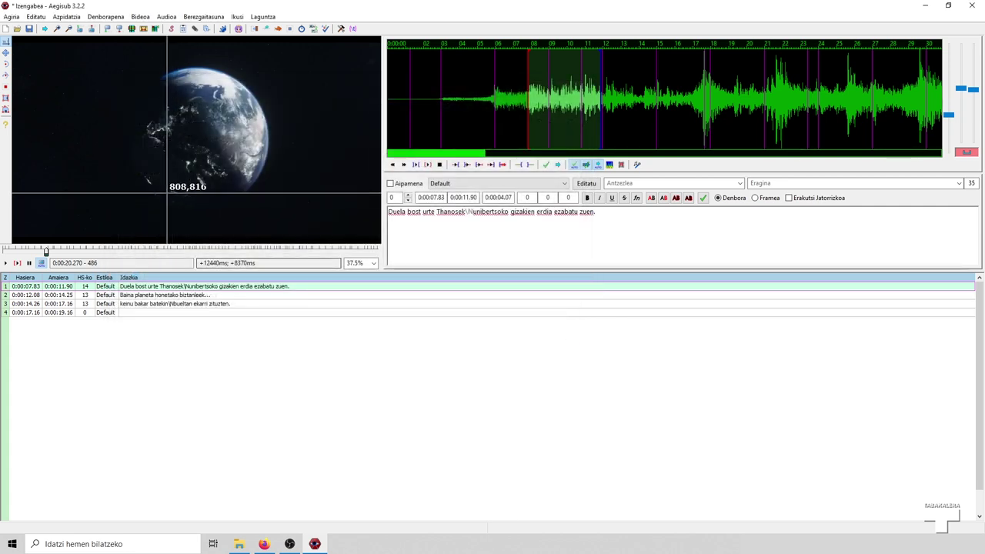
Start exporting the subtitles with no filters selected and Unicode (UTF-8) as the text encoding
left_click(11, 17)
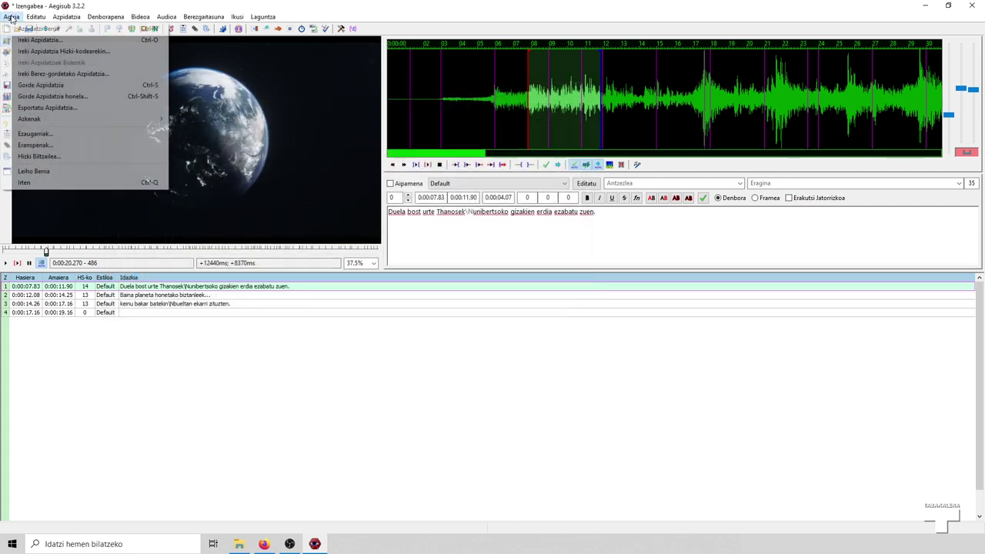
left_click(47, 108)
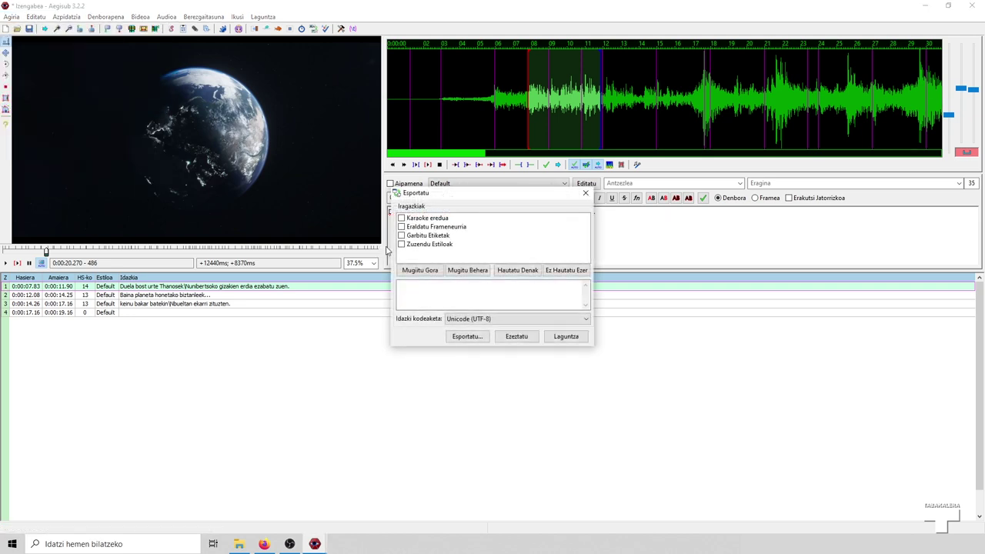
left_click_drag(454, 196, 441, 315)
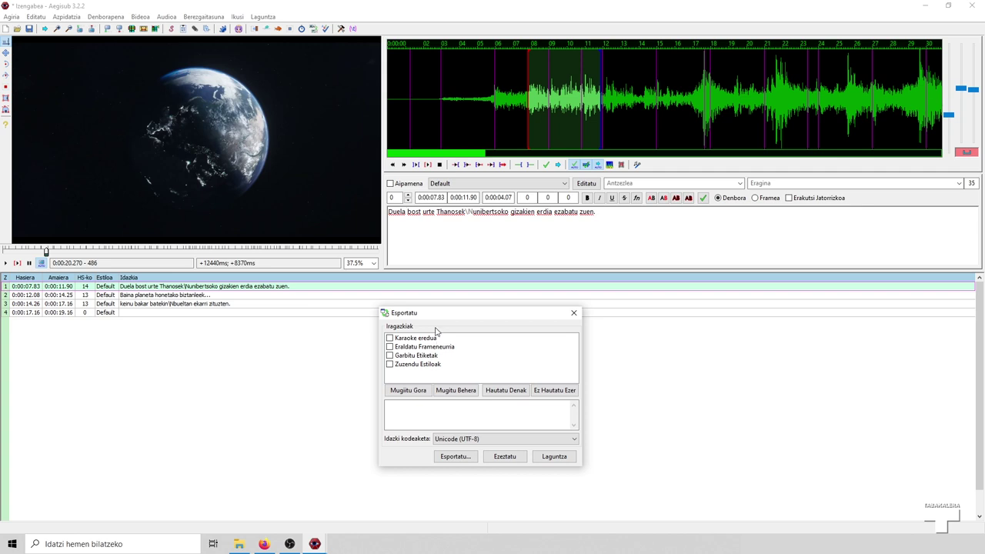
left_click_drag(453, 314, 459, 311)
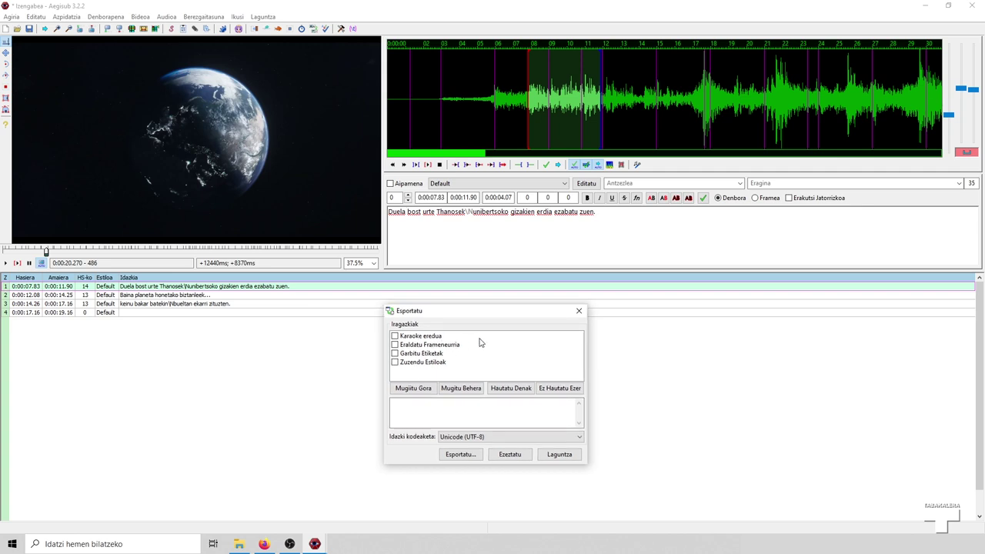
left_click(477, 437)
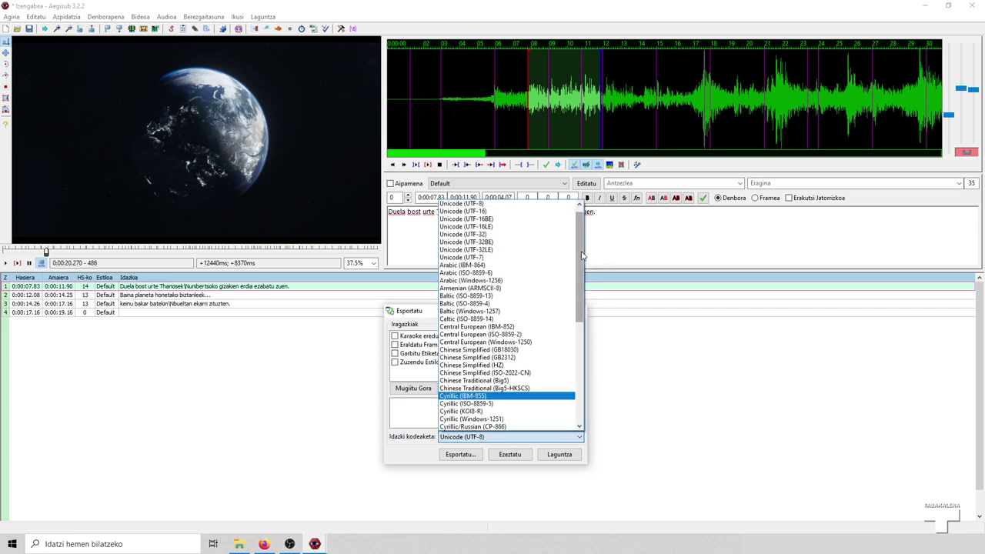
scroll(582, 256, "down", 7)
scroll(583, 235, "up", 7)
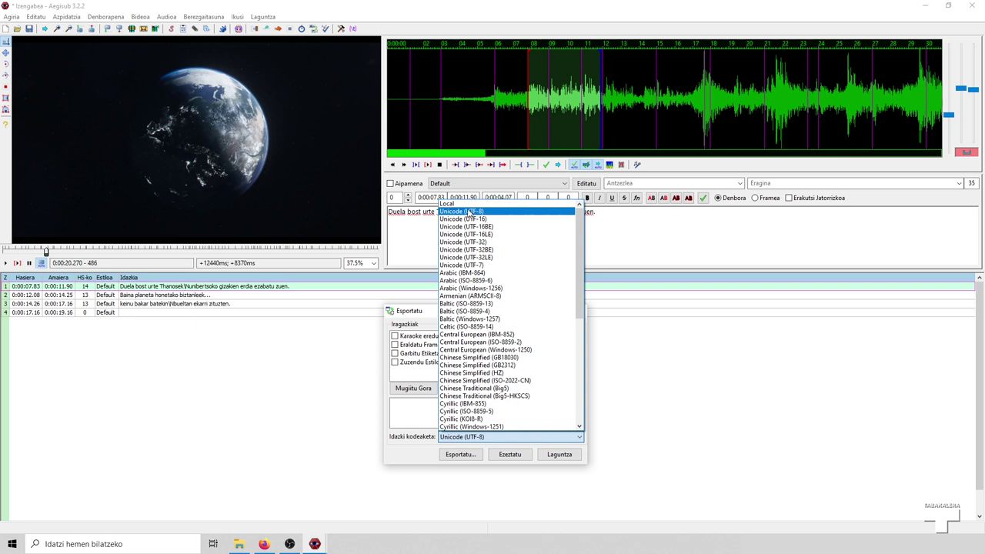
left_click(469, 213)
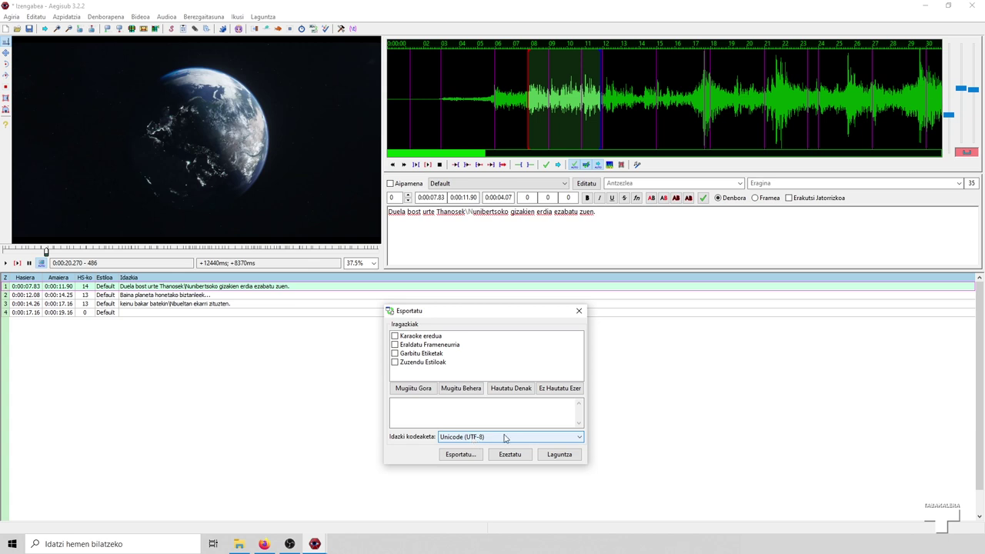
Export the subtitles to the desktop (Mahaigaina) as a SubRip (*.srt) file named "Froga"
left_click(466, 456)
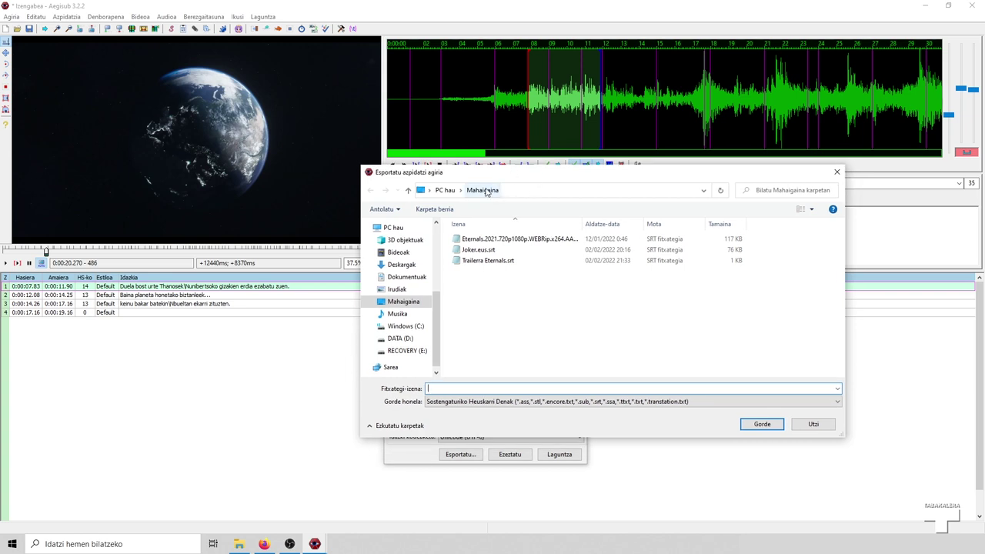
left_click(473, 403)
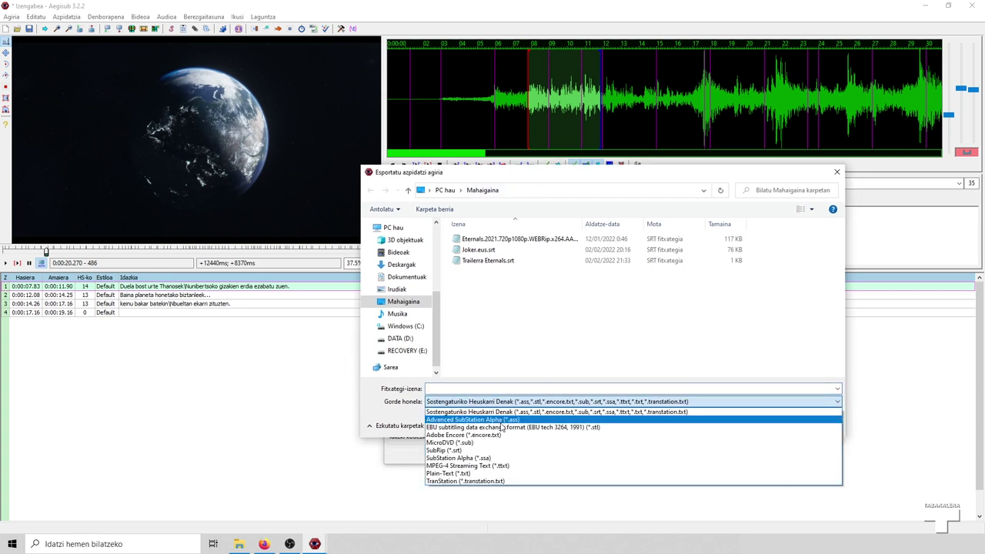
left_click(442, 452)
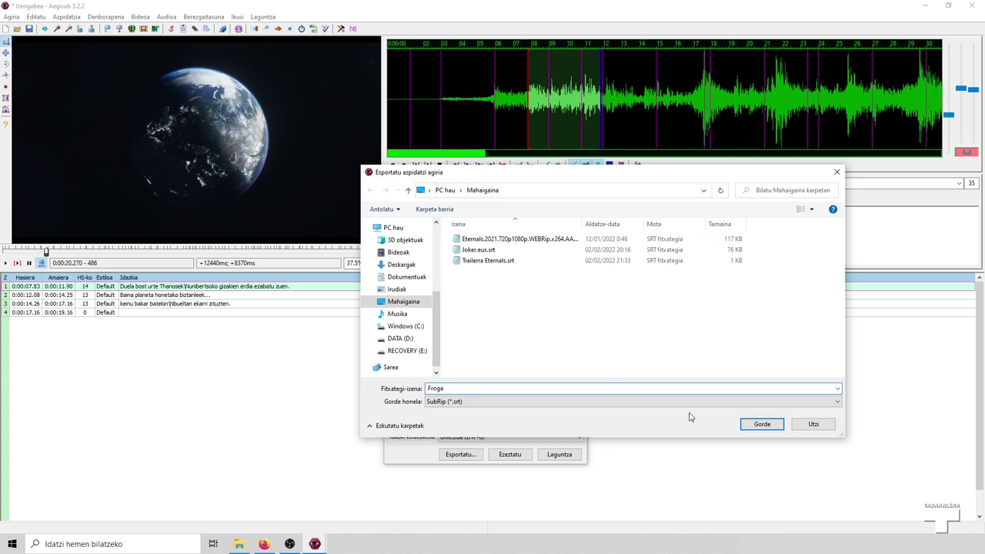
left_click(761, 424)
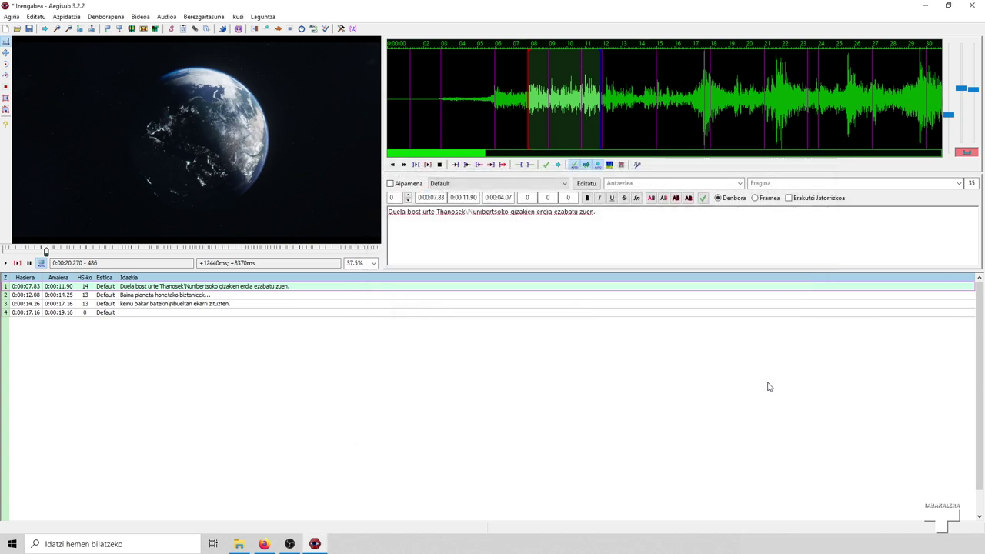
On the desktop, place Froga.srt just above Trailerra Eternals.srt, then check its contents in Notepad and close it
left_click(925, 6)
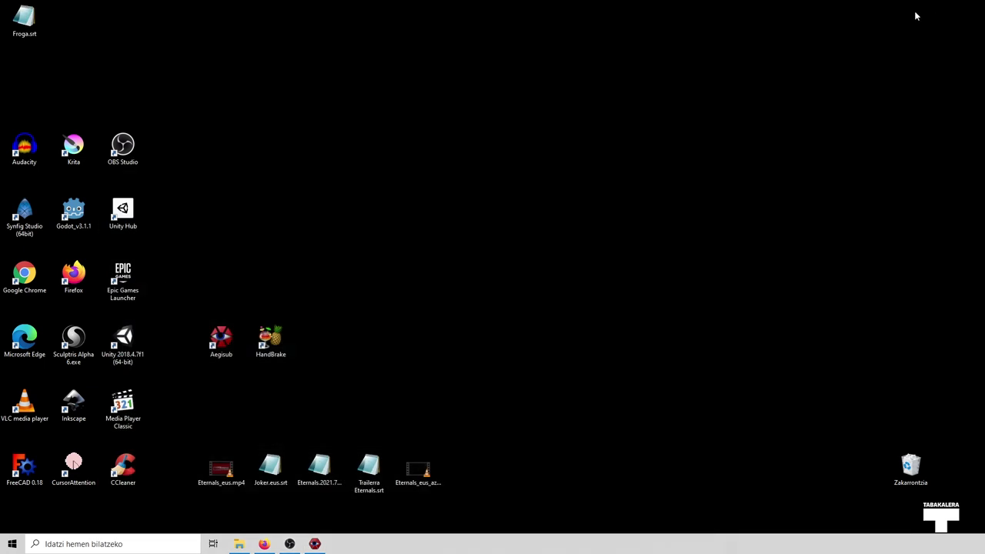
left_click_drag(25, 18, 370, 402)
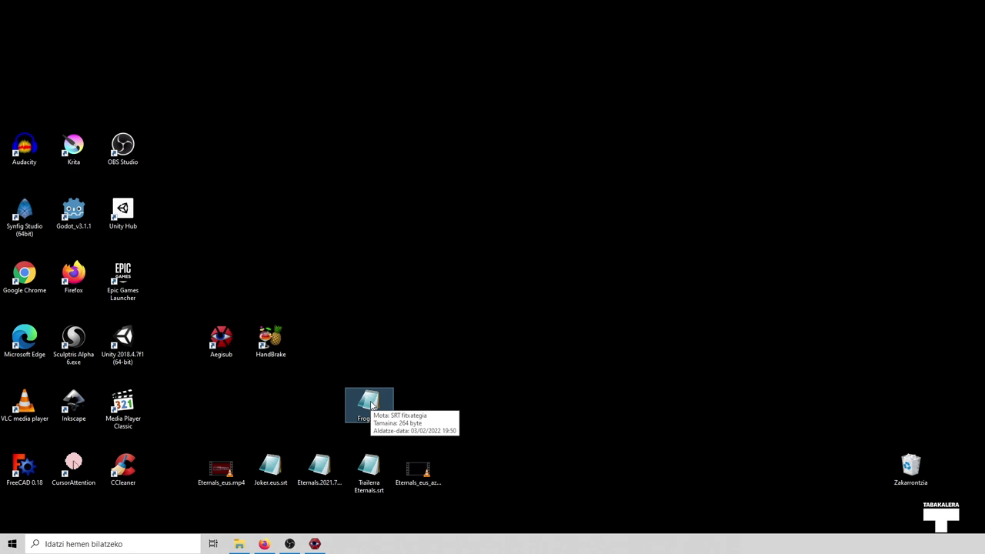
double_click(370, 405)
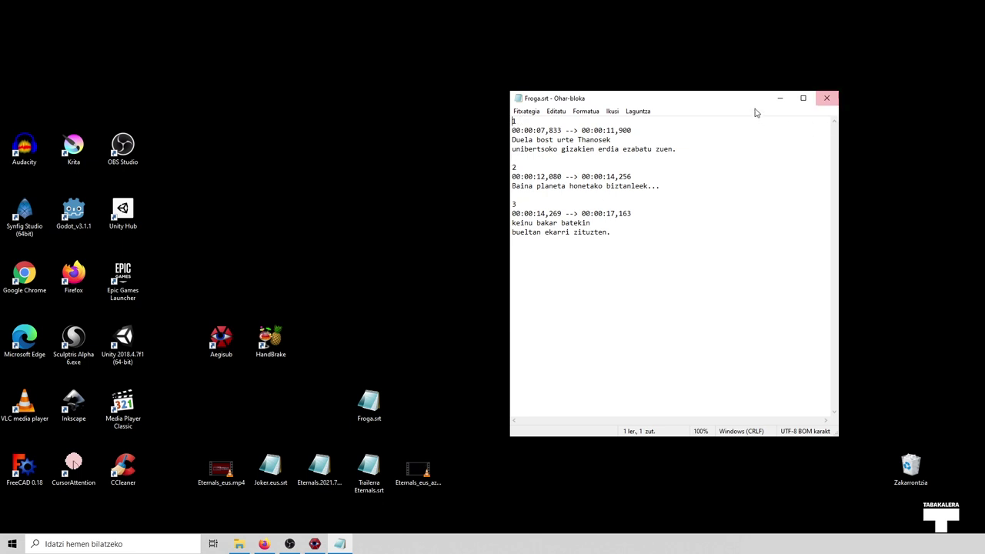
left_click_drag(746, 101, 705, 101)
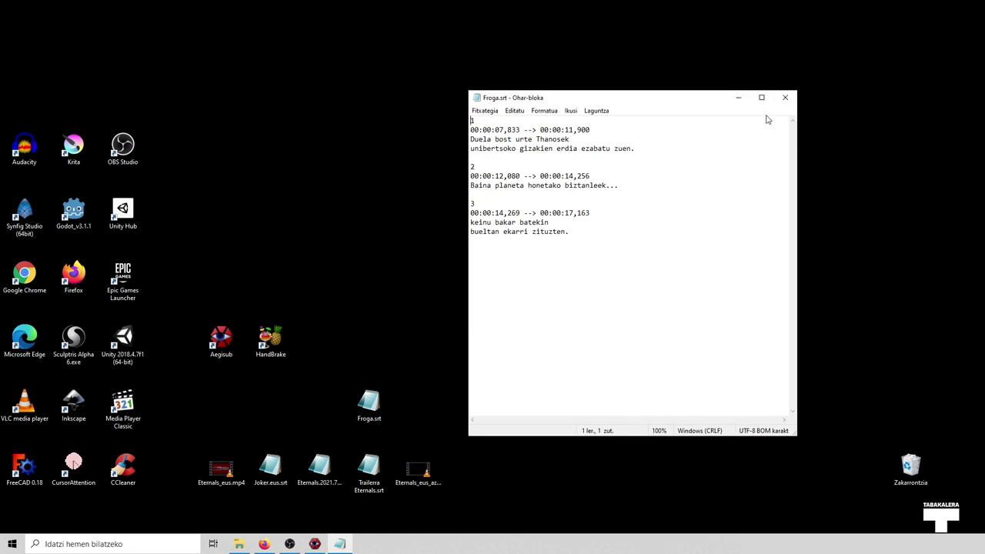
left_click(786, 98)
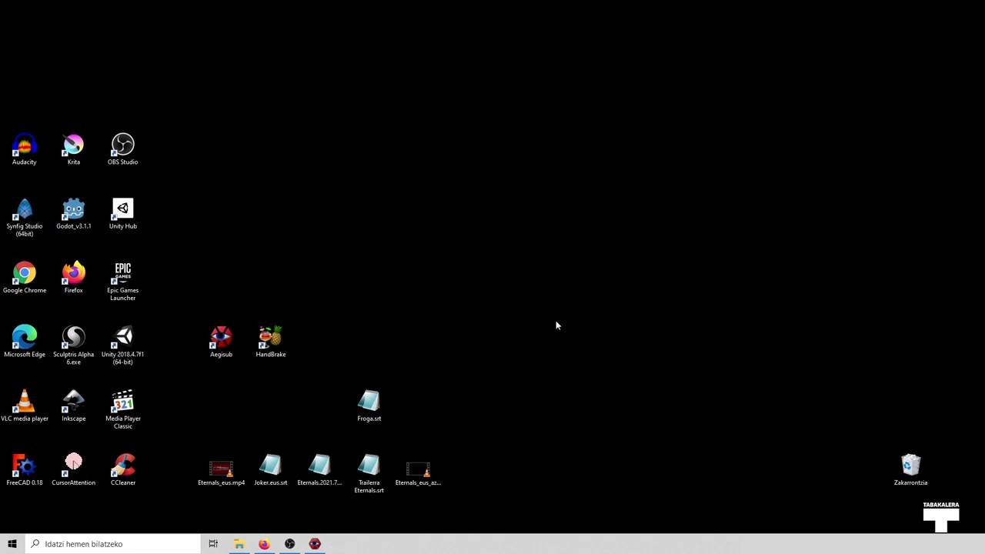